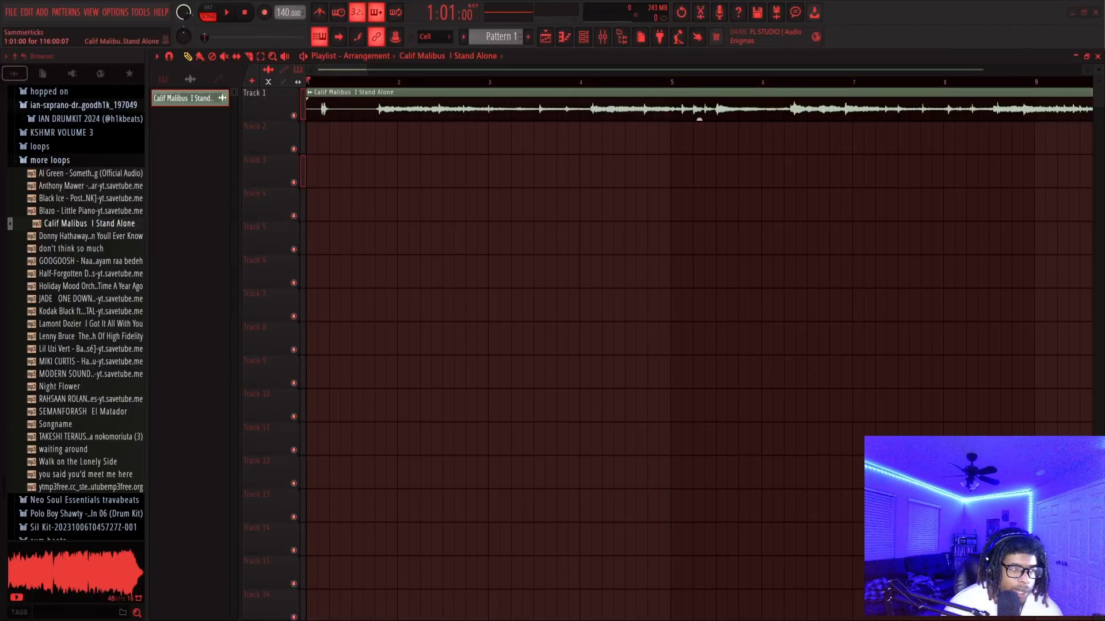
# Slice the Calif Malibus sample on Track 1 and arrange its chops end to end across bars 1 and 2
pyautogui.press('space')
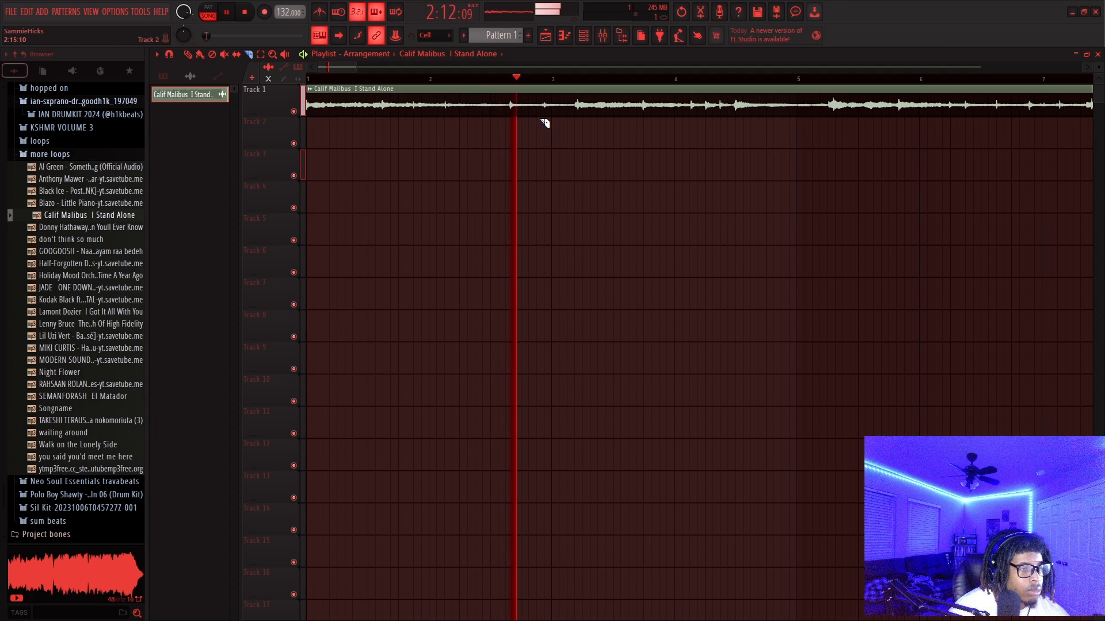
pyautogui.moveTo(577, 121); pyautogui.dragTo(577, 92)
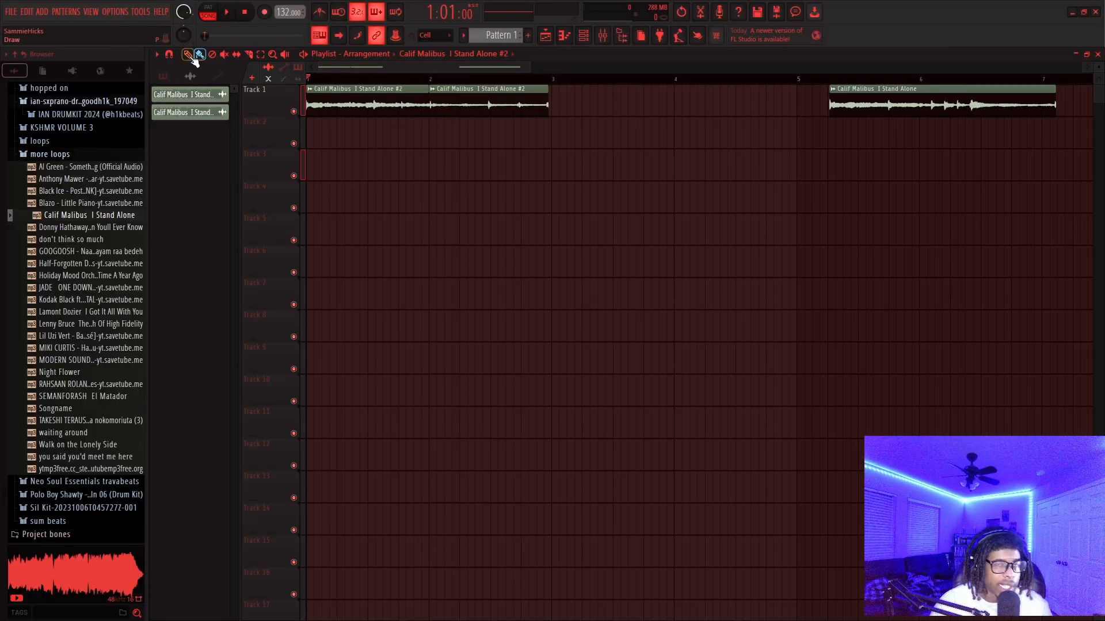
pyautogui.moveTo(516, 104); pyautogui.dragTo(609, 106)
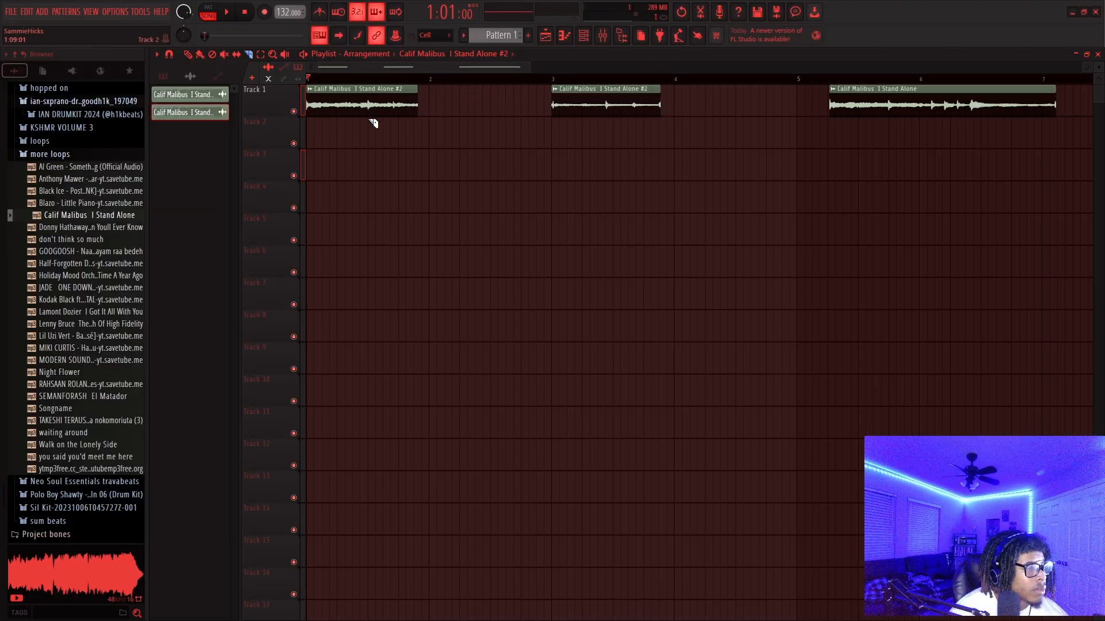
pyautogui.moveTo(369, 120); pyautogui.dragTo(368, 88)
pyautogui.click(187, 54)
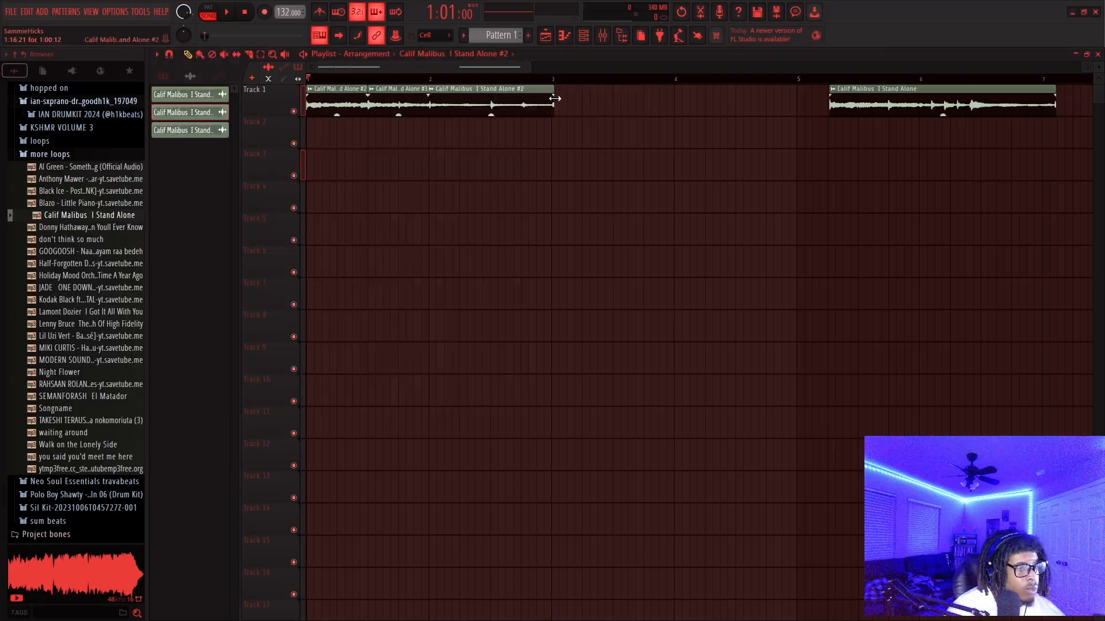
pyautogui.press('space')
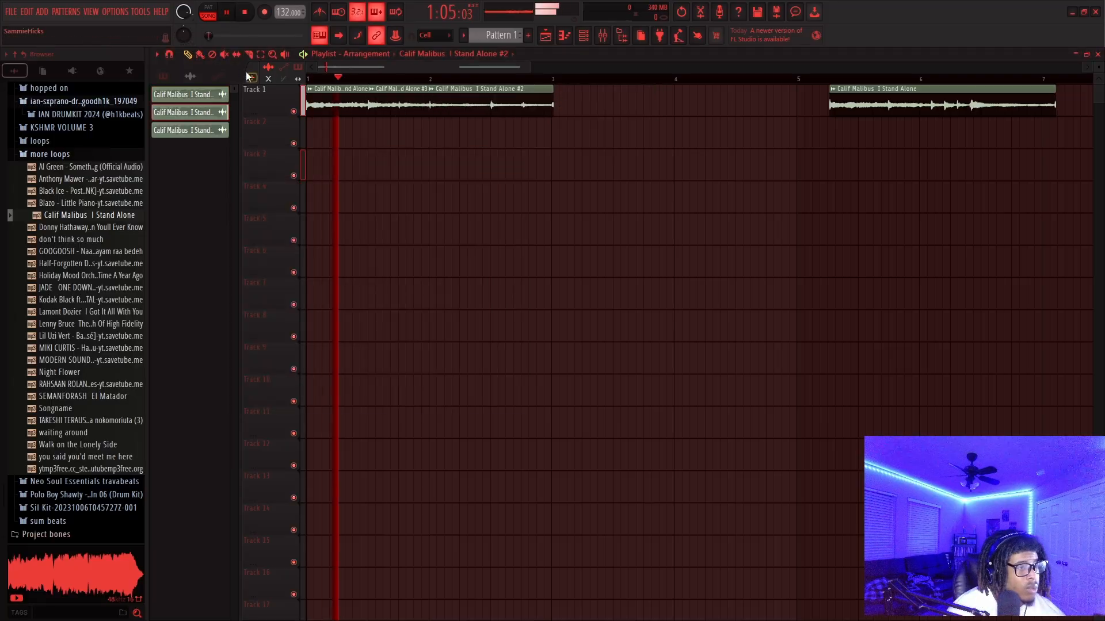
# Move the remaining Calif Malibus chop to bar 3 and shorten its bar 4 copy to half a bar
pyautogui.moveTo(901, 111); pyautogui.dragTo(625, 111)
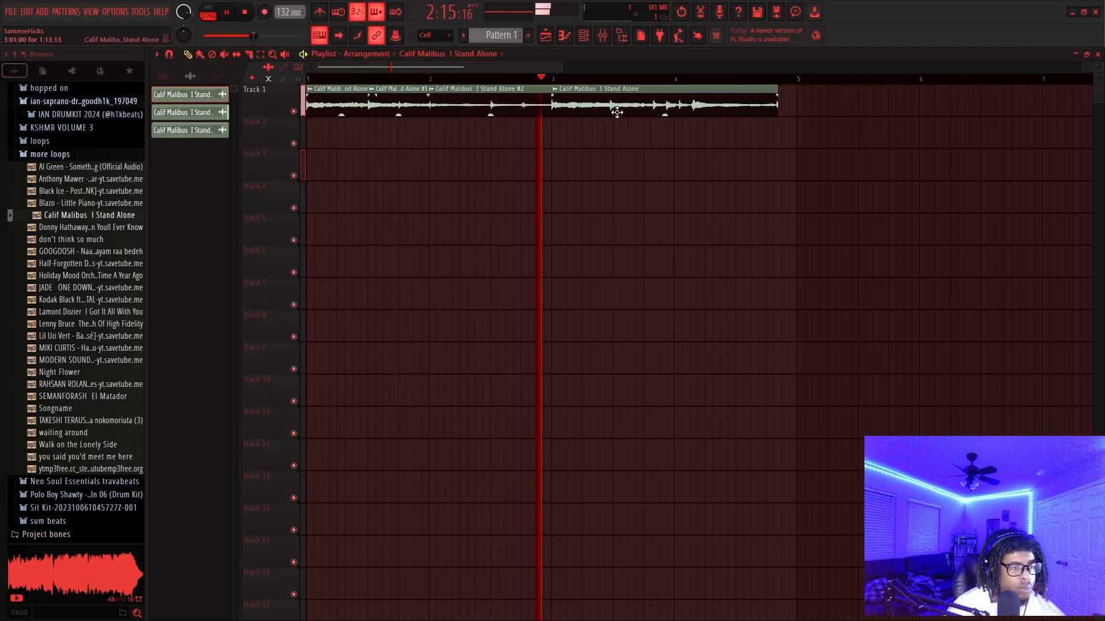
pyautogui.press('space')
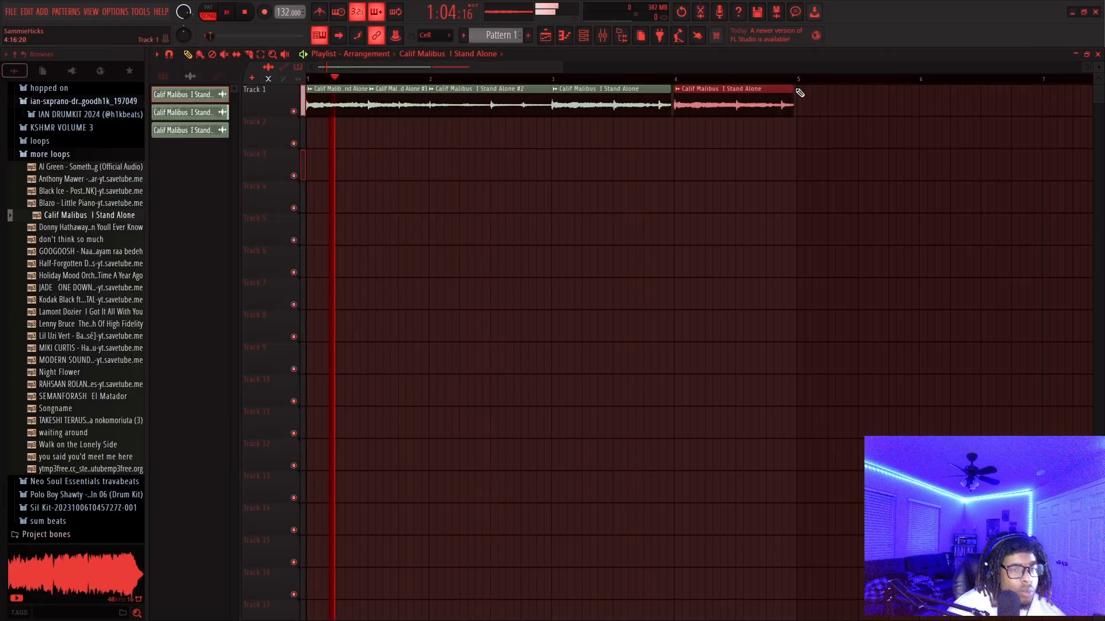
pyautogui.moveTo(795, 102); pyautogui.dragTo(735, 107)
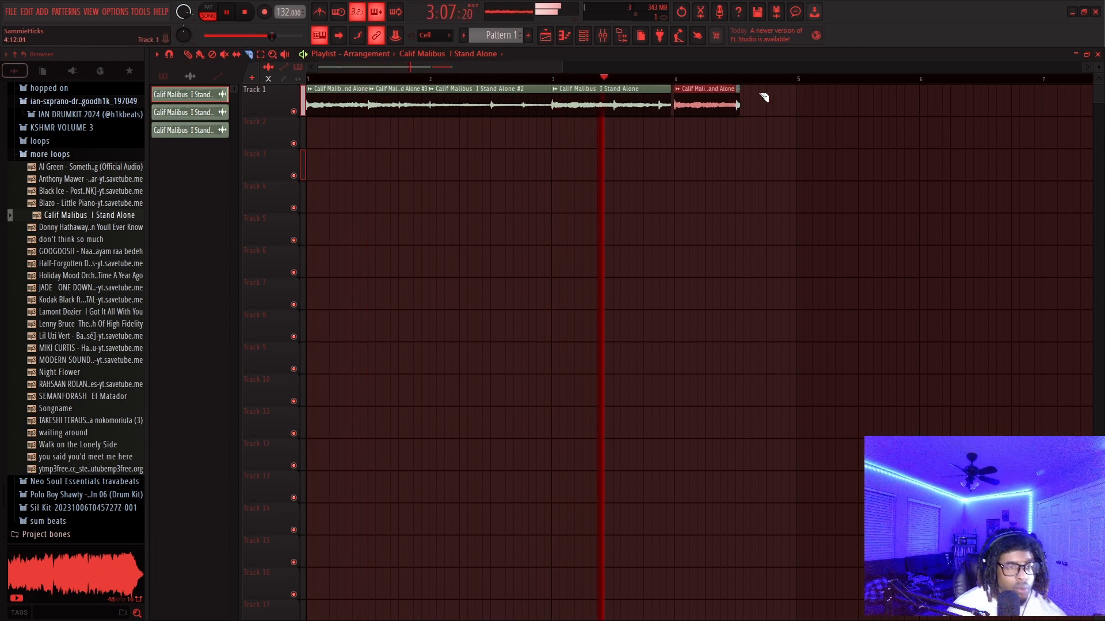
pyautogui.press('space')
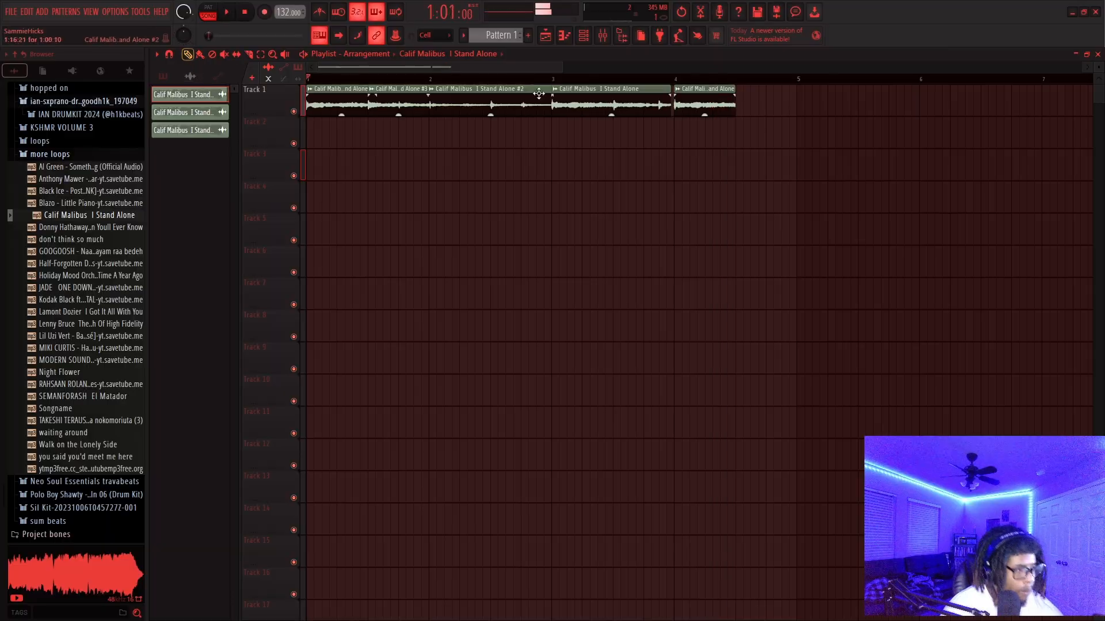
# Duplicate the half-bar chop to fill bar 4, trim the end of the copy slightly and play the arrangement
pyautogui.hotkey('ctrl', 'b')
pyautogui.press('space')
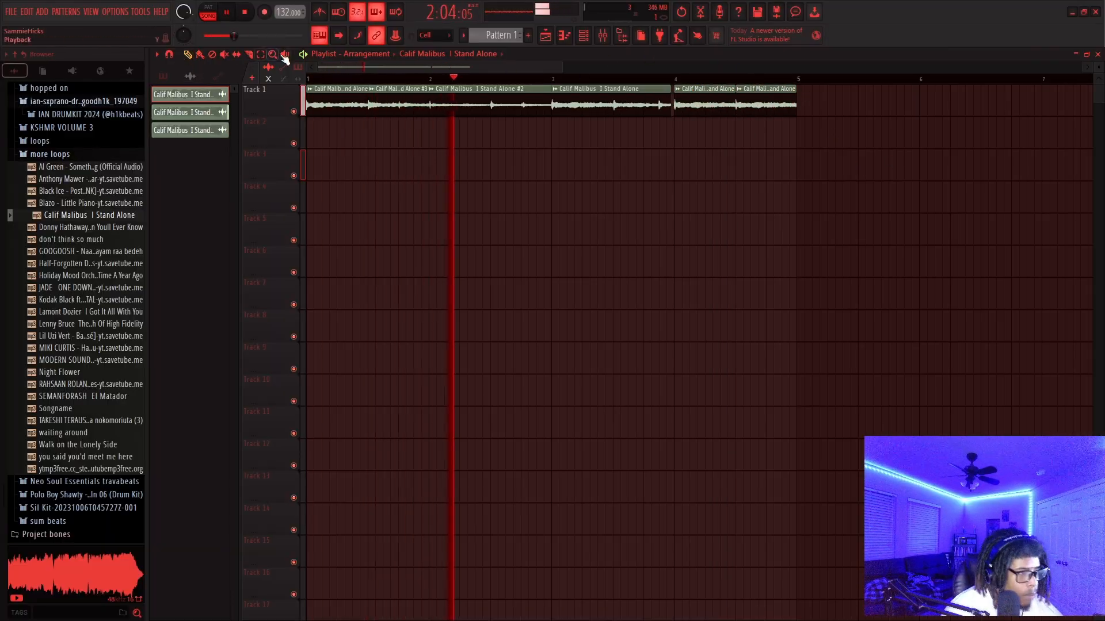
pyautogui.moveTo(318, 68); pyautogui.dragTo(459, 100)
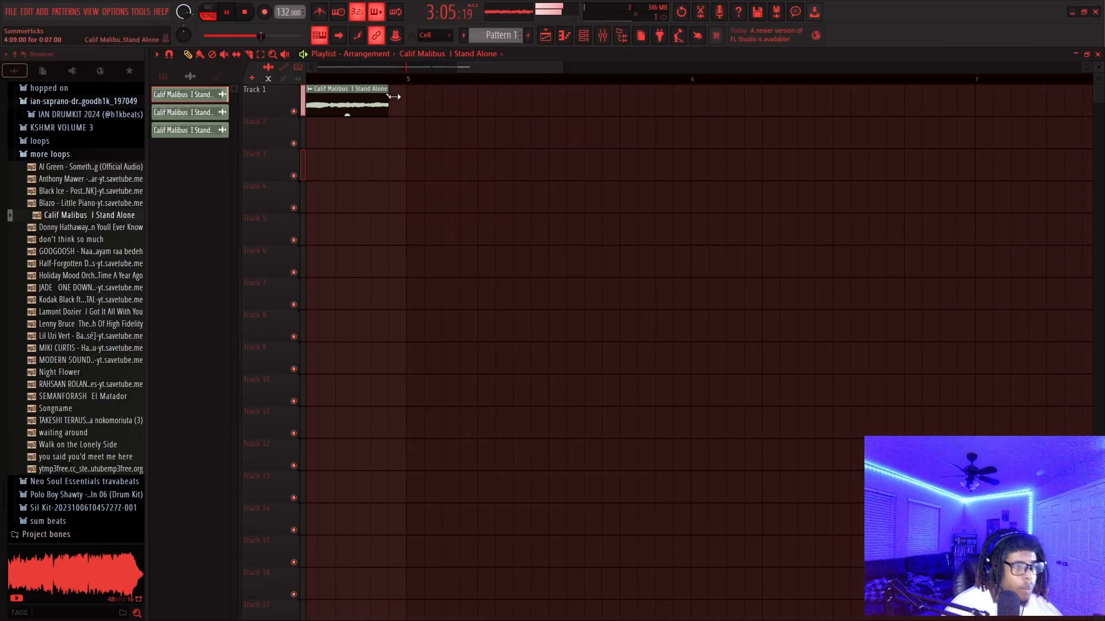
pyautogui.moveTo(457, 69); pyautogui.dragTo(311, 83)
pyautogui.press('space')
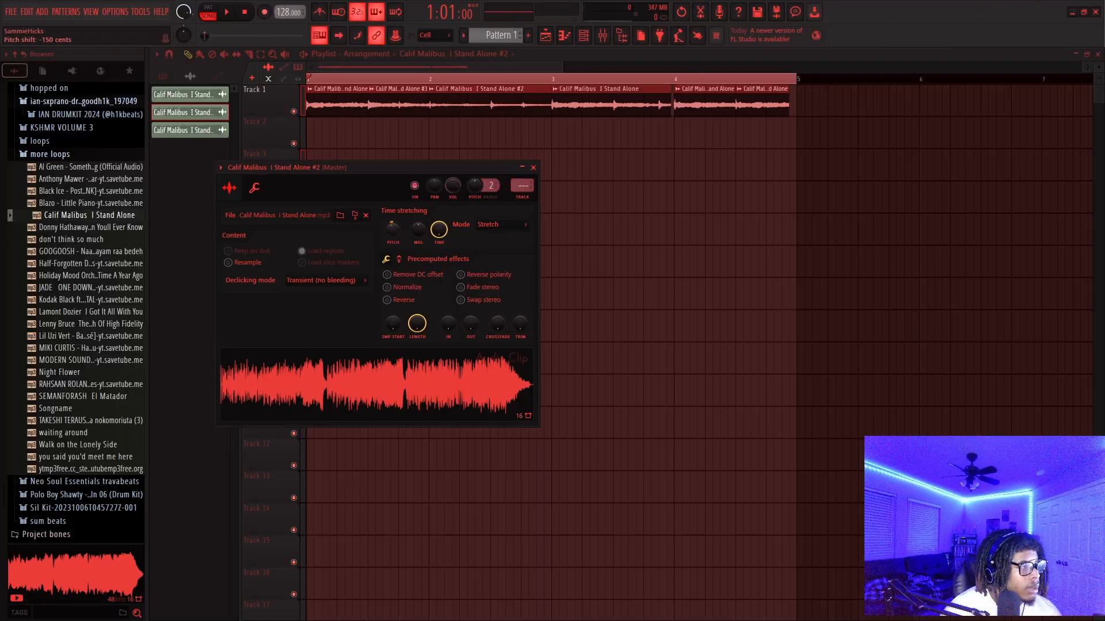
# Lower the pitch of the Calif Malibus I Stand Alone audio clips by 150 cents
pyautogui.doubleClick(199, 95)
pyautogui.moveTo(378, 214); pyautogui.dragTo(377, 221)
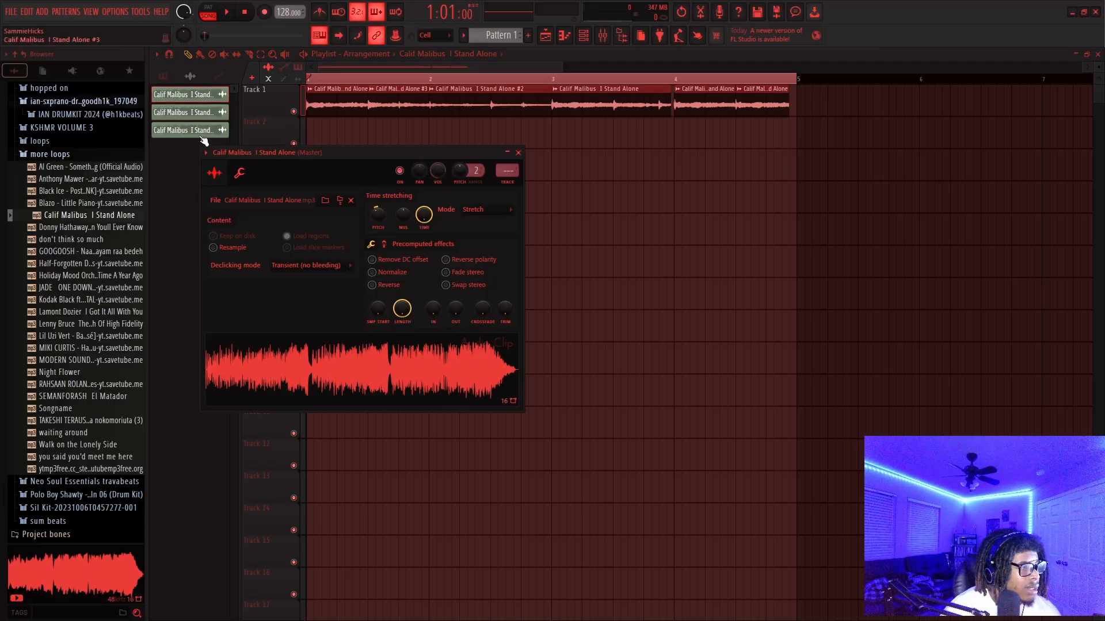
pyautogui.doubleClick(203, 136)
pyautogui.click(548, 182)
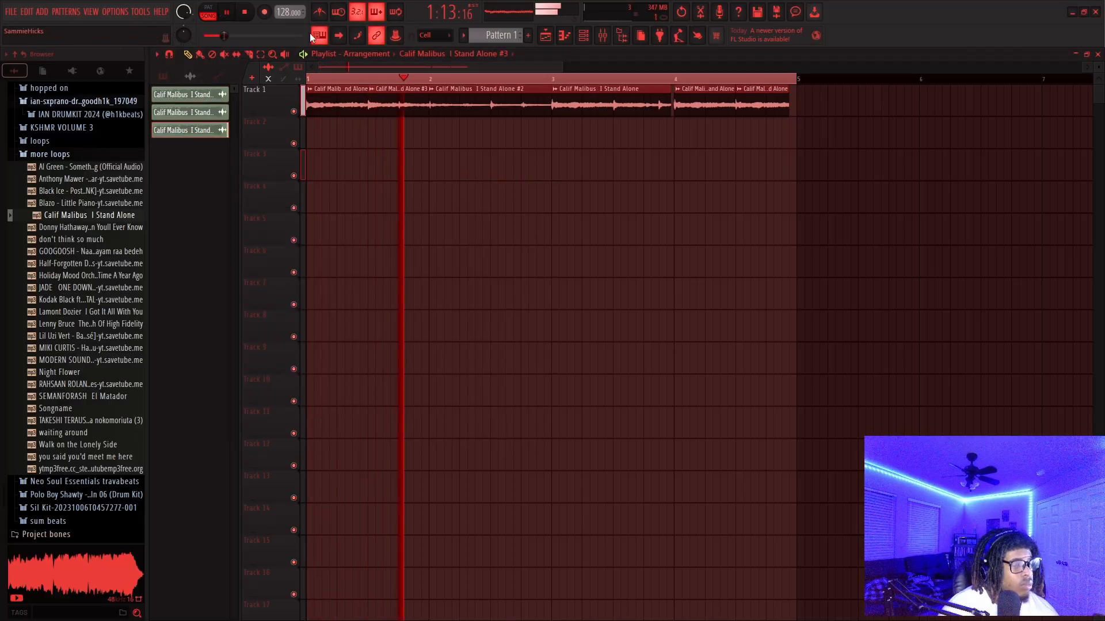
pyautogui.click(320, 12)
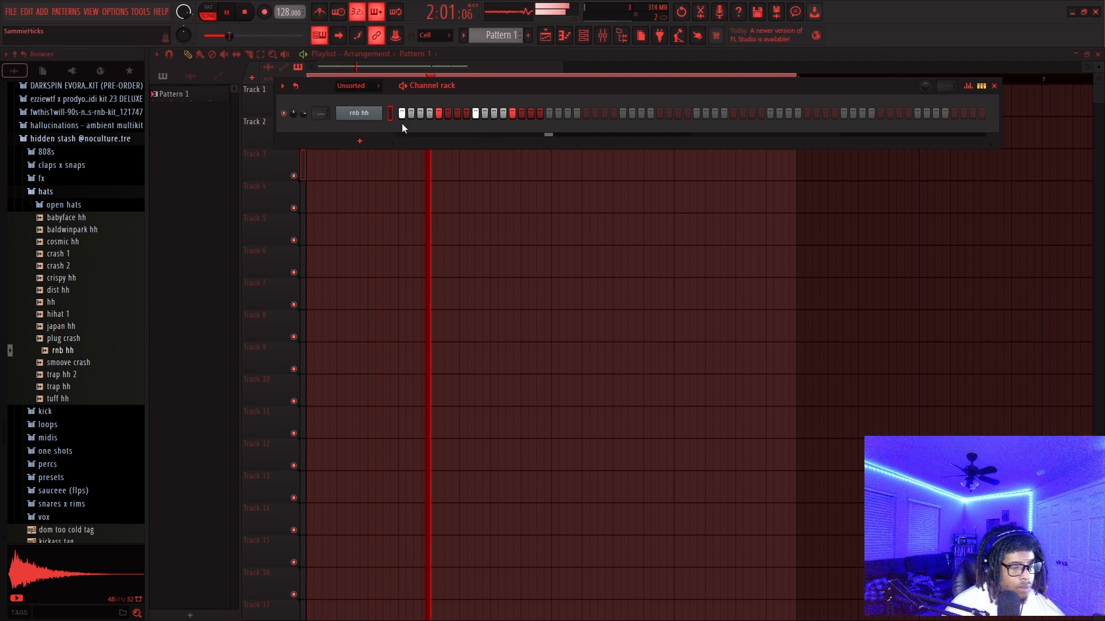
# Copy the rnb hh hits from bar 1 to bars 2 through 4 in the piano roll and add extra hits in bar 4
pyautogui.click(363, 112)
pyautogui.moveTo(412, 79); pyautogui.dragTo(192, 79)
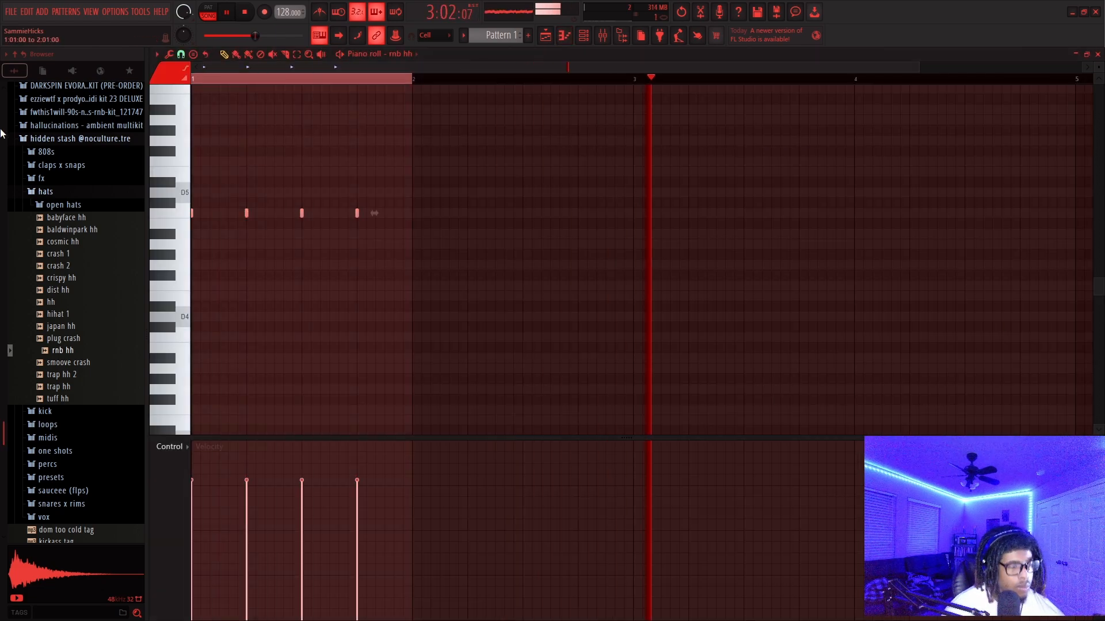
pyautogui.hotkey('ctrl', 'b')
pyautogui.hotkey('ctrl', 'b')
pyautogui.hotkey('ctrl', 'b')
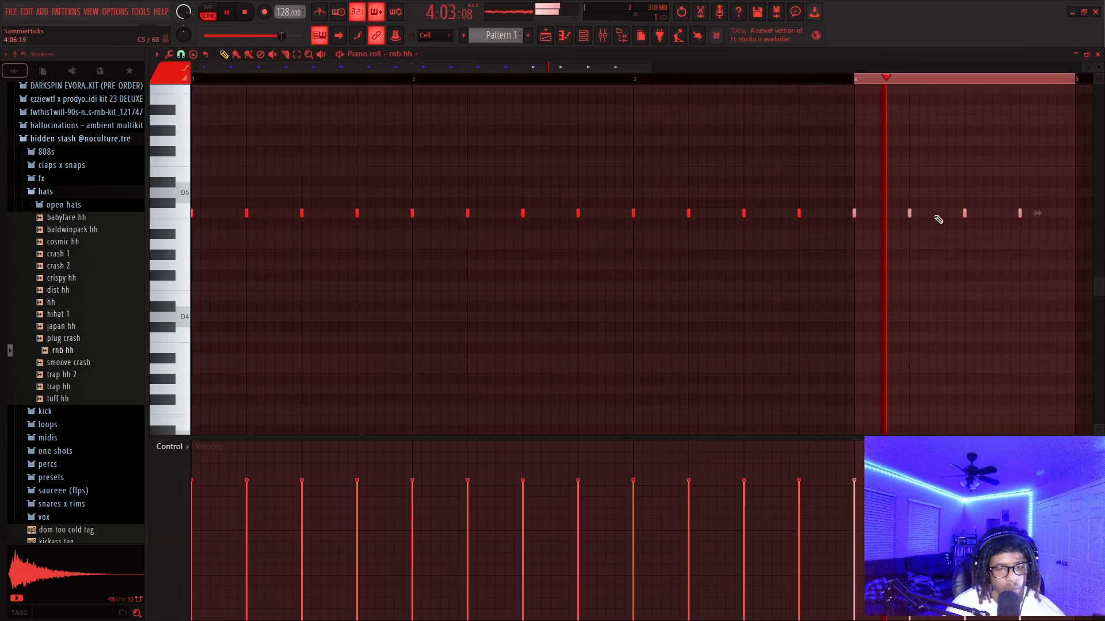
pyautogui.click(1047, 213)
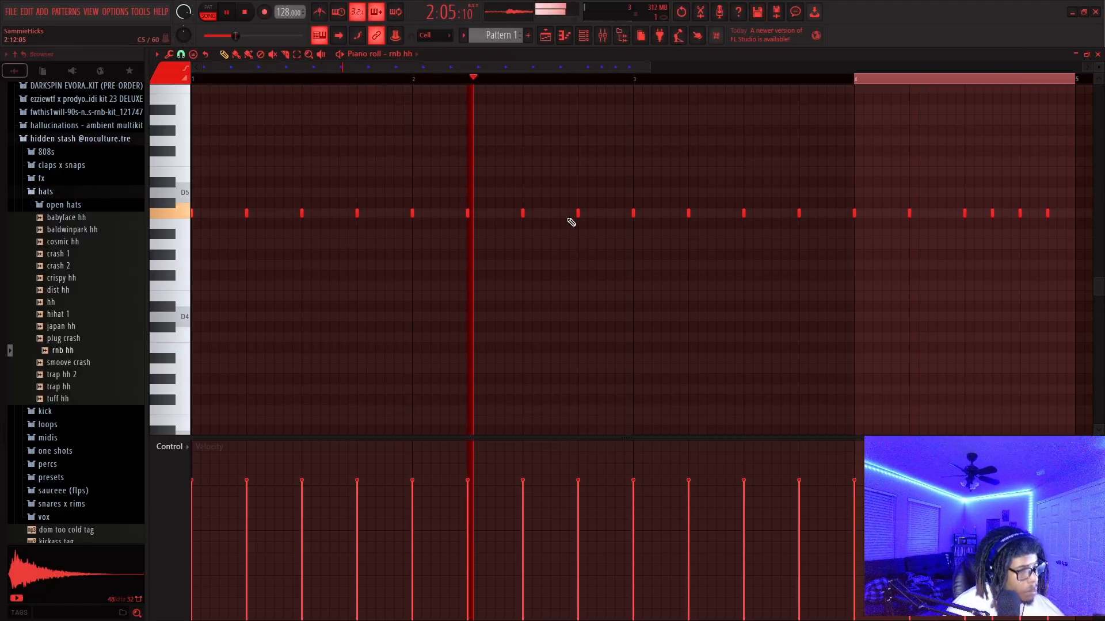
pyautogui.moveTo(578, 213)
pyautogui.mouseDown()
pyautogui.moveTo(604, 214)
pyautogui.moveTo(578, 213)
pyautogui.mouseUp()
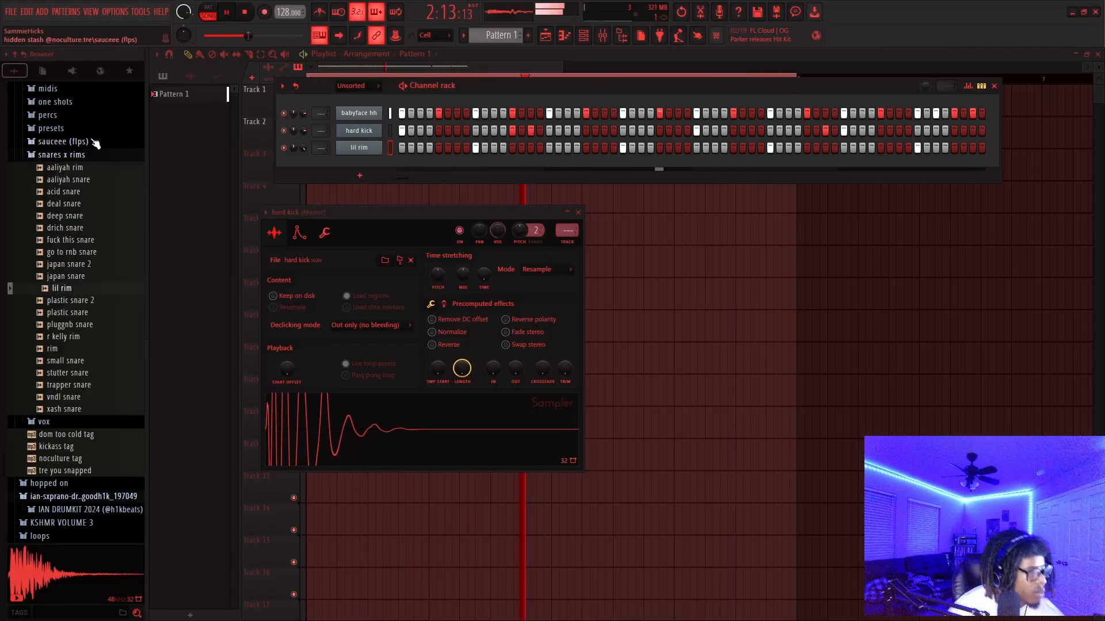
# Collapse the snares x rims folder and add a hard kick hit on step 59 of the pattern
pyautogui.click(84, 154)
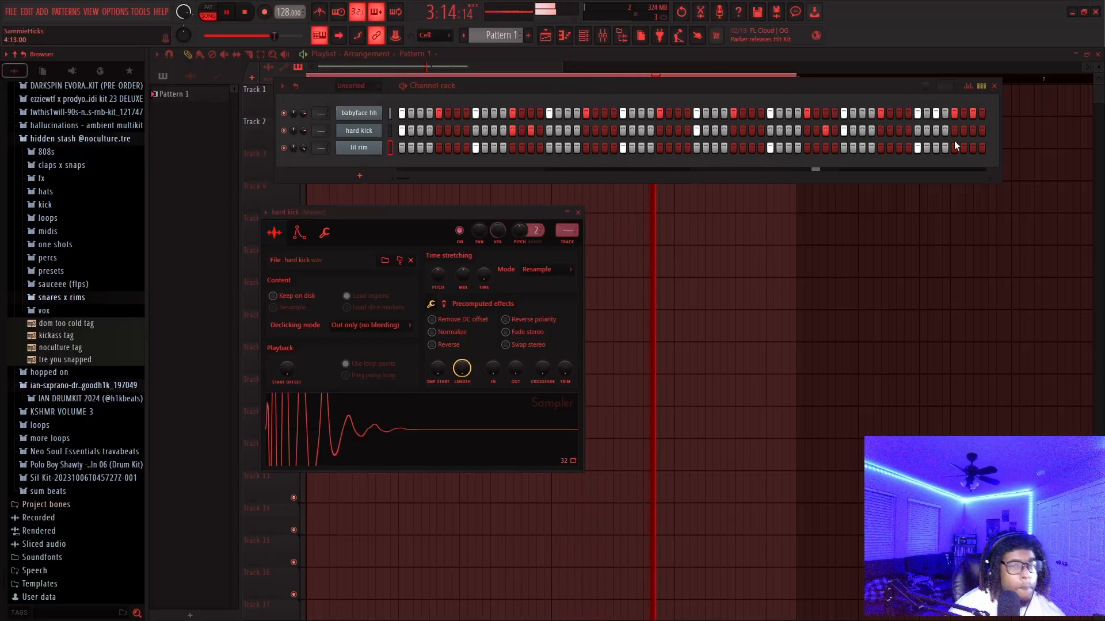
pyautogui.click(936, 130)
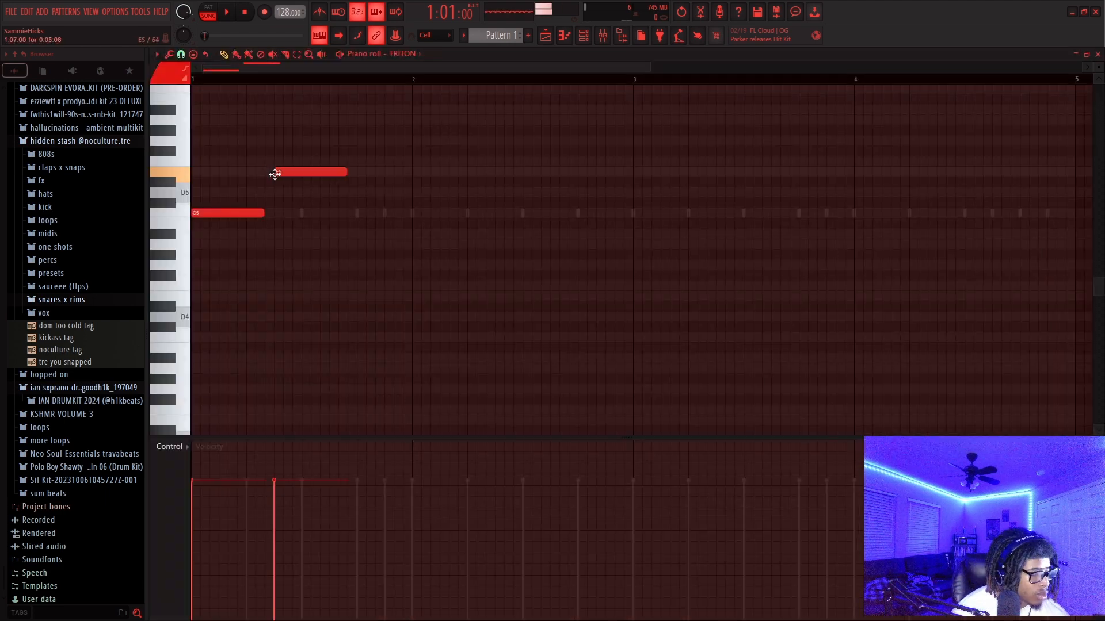
# Draw ascending G5, C6 and D6 notes for the TRITON melody and transpose the whole melody down one octave
pyautogui.moveTo(322, 140); pyautogui.dragTo(378, 140)
pyautogui.scroll(2, 518, 103)
pyautogui.moveTo(538, 115); pyautogui.dragTo(551, 128)
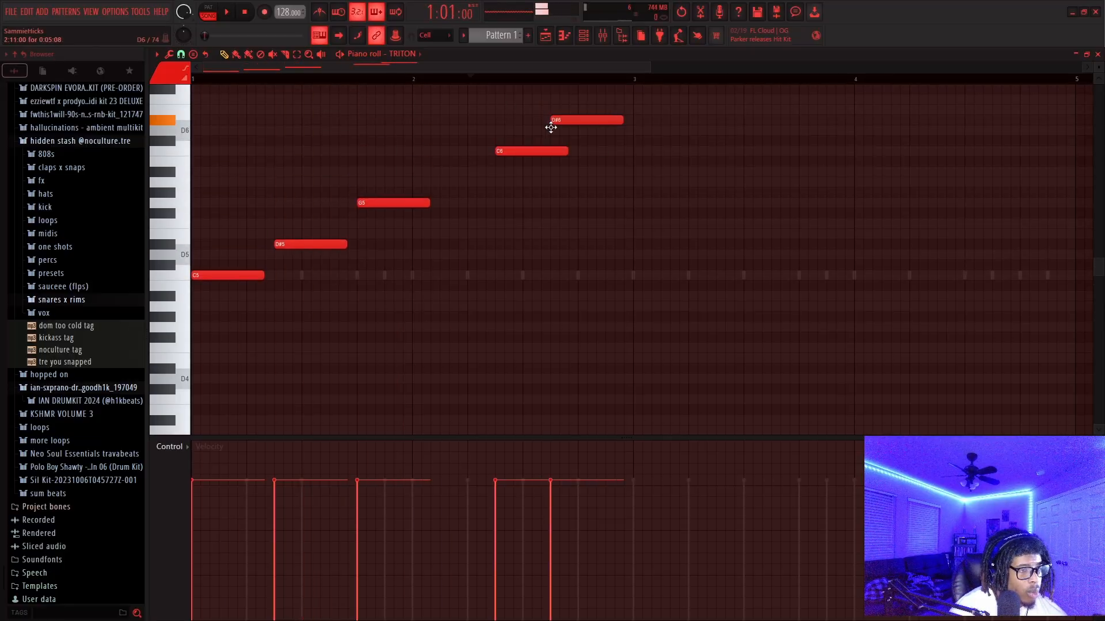
pyautogui.hotkey('ctrl', 'Down')
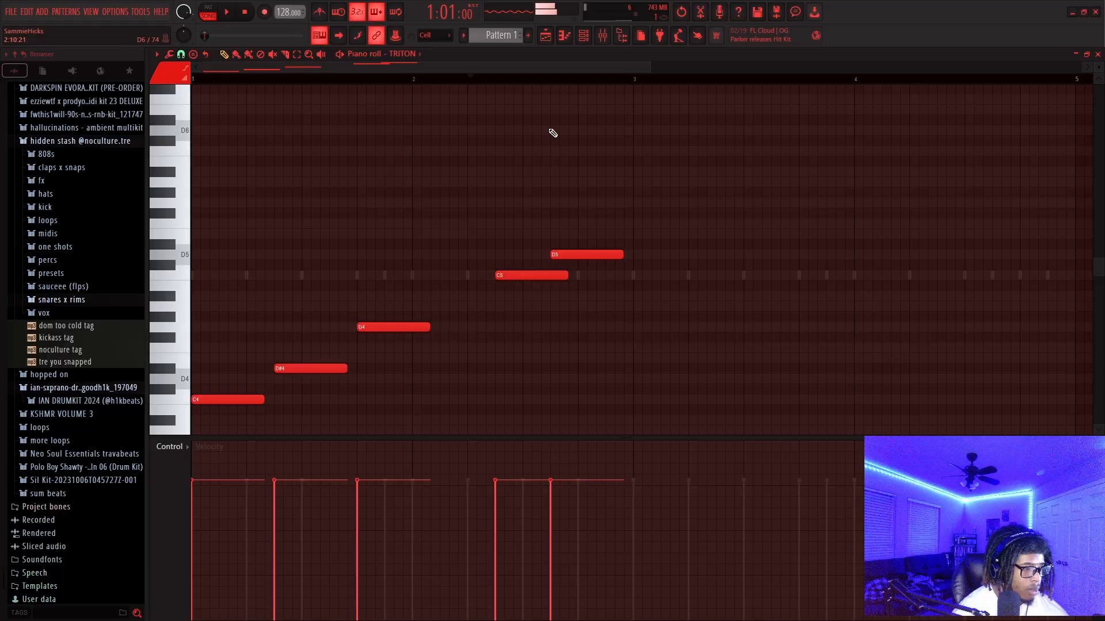
# Play back the TRITON melody and make its notes legato so each one reaches the next
pyautogui.press('space')
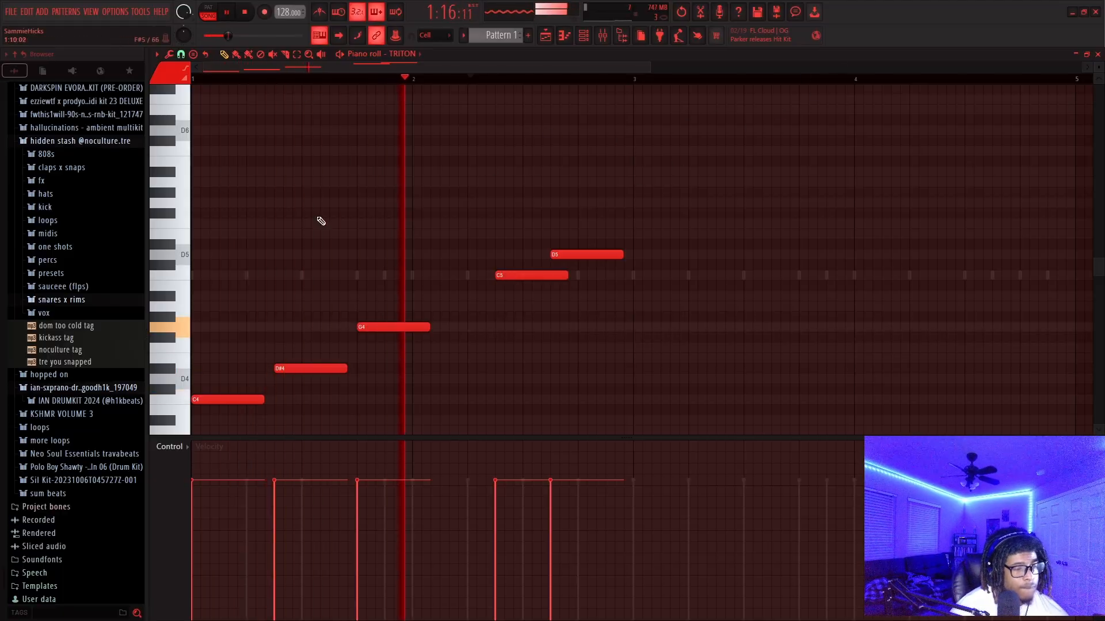
pyautogui.press('space')
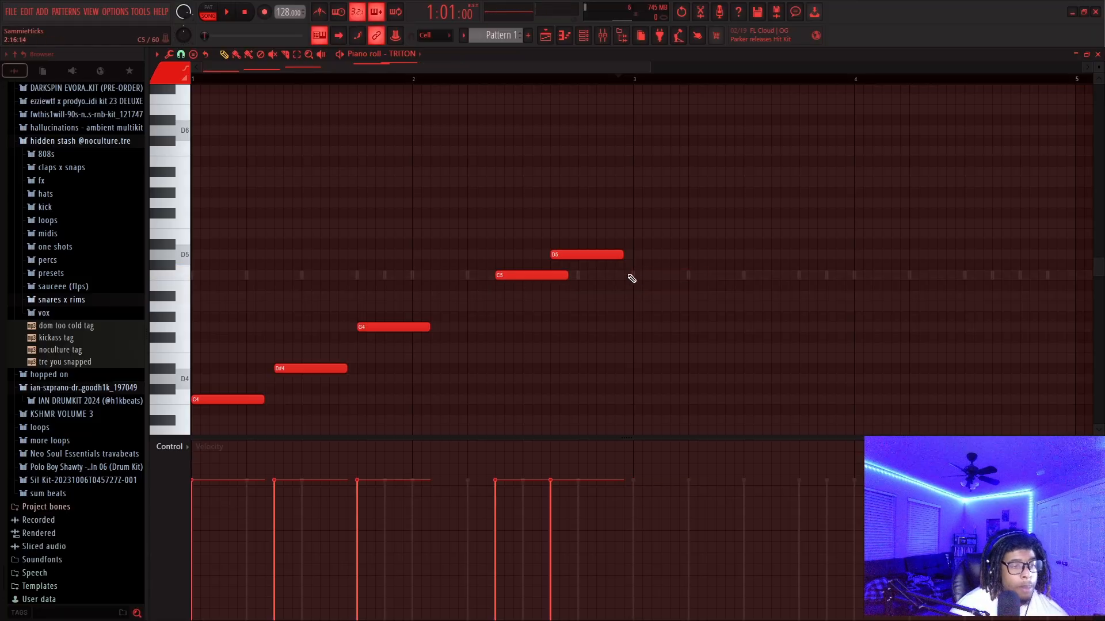
pyautogui.press('space')
pyautogui.hotkey('ctrl', 'l')
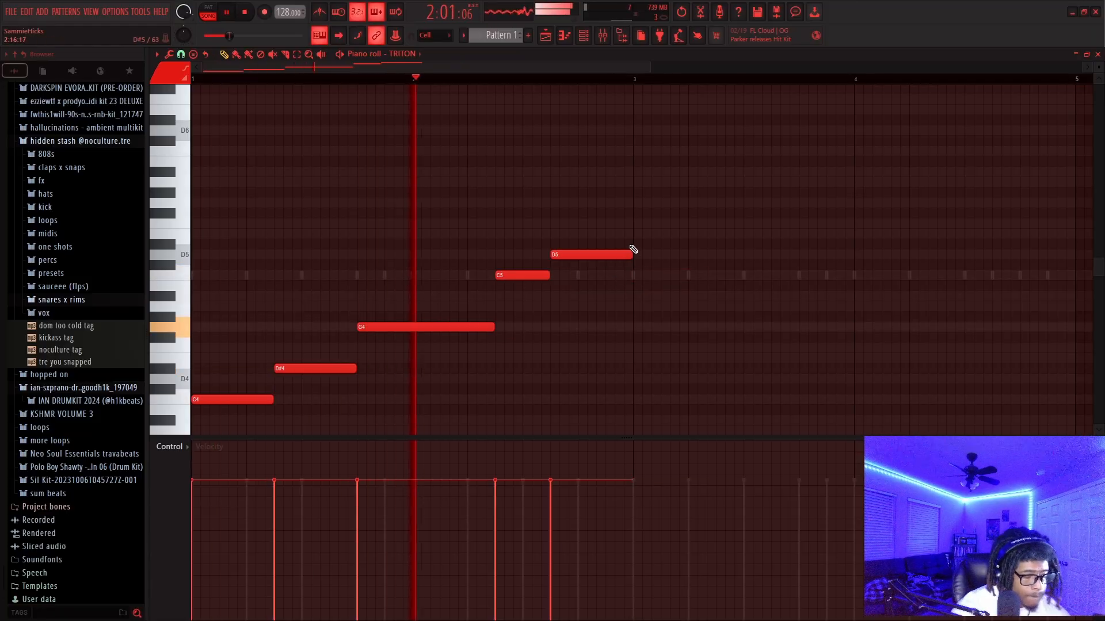
# Add a C5 note at the start of bar 3 and a D4 note on its fourth beat, and make the notes legato
pyautogui.click(634, 276)
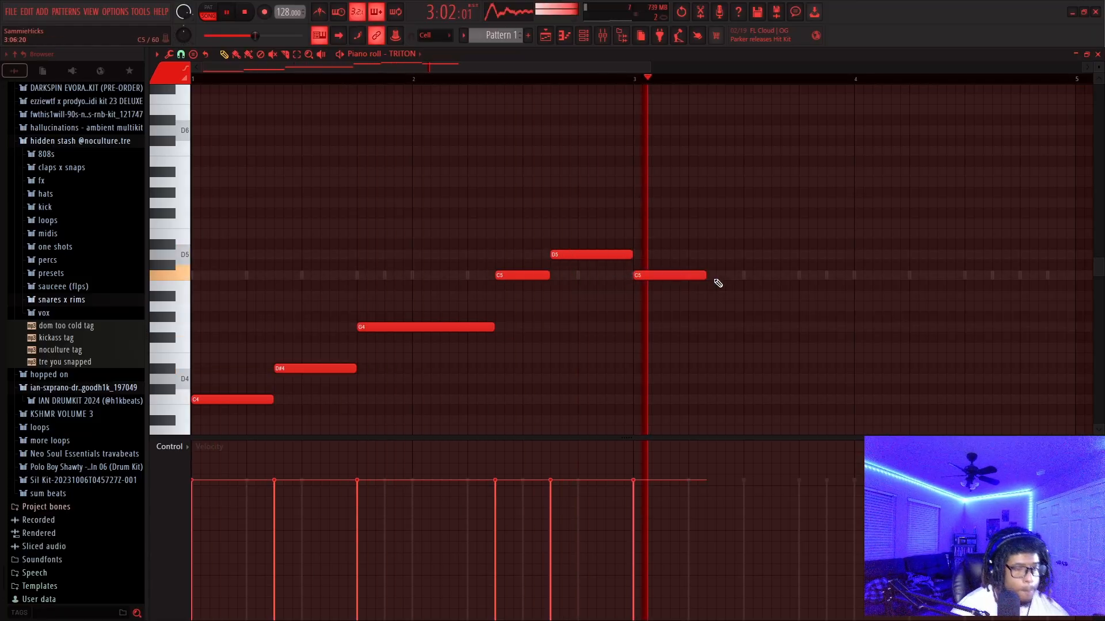
pyautogui.press('space')
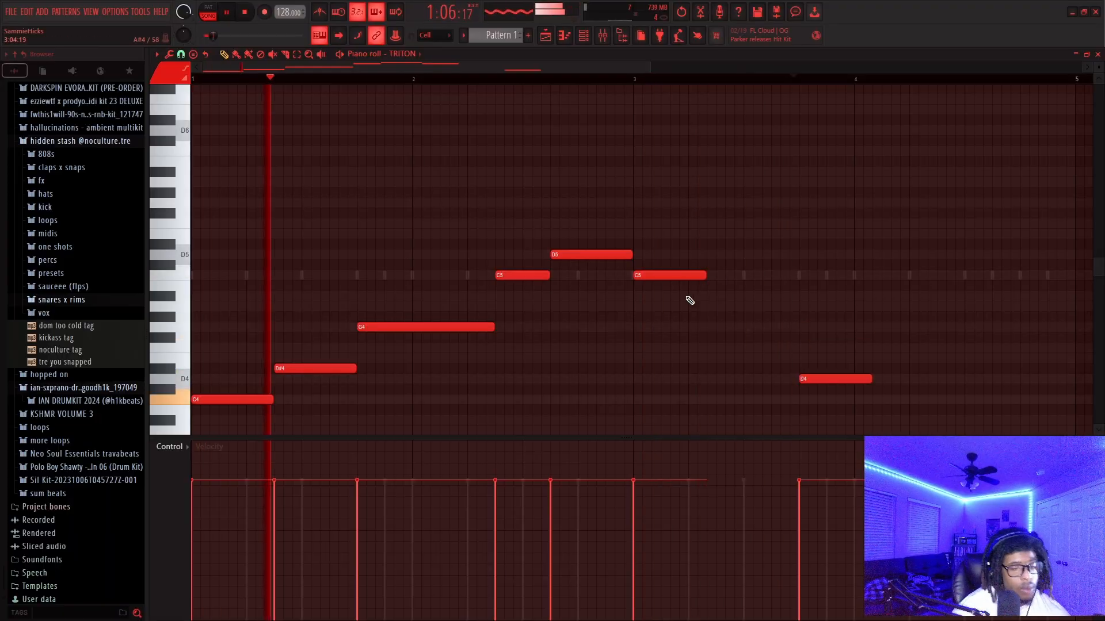
pyautogui.hotkey('ctrl', 'l')
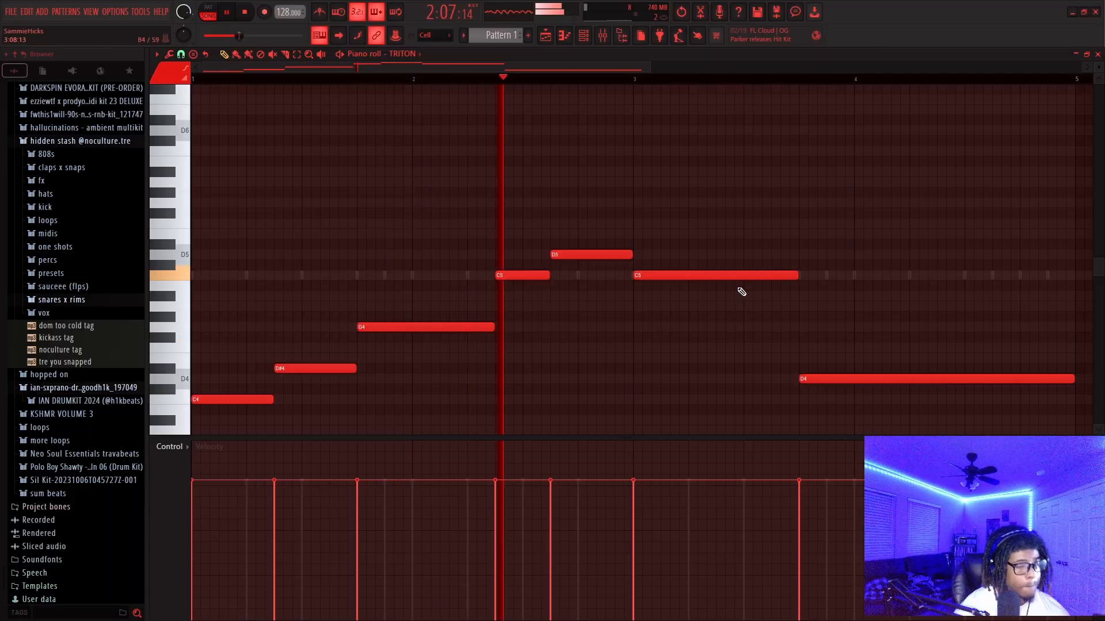
# Shorten the long D4 note to end at the middle of bar 4 and place another D4 directly after it
pyautogui.moveTo(649, 69); pyautogui.dragTo(938, 69)
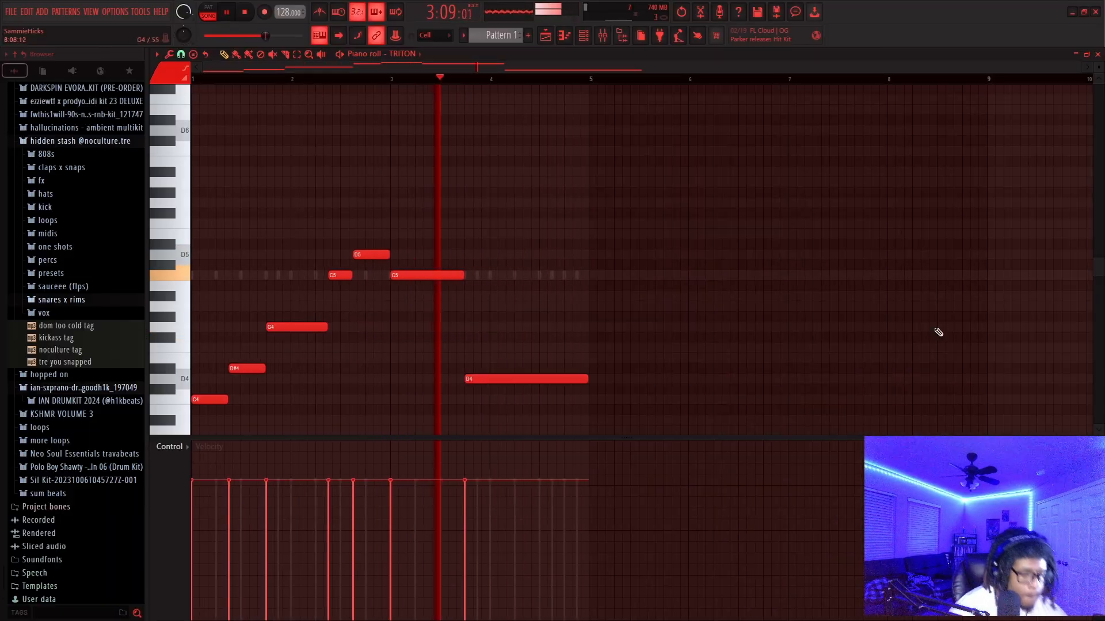
pyautogui.moveTo(646, 355); pyautogui.dragTo(544, 429)
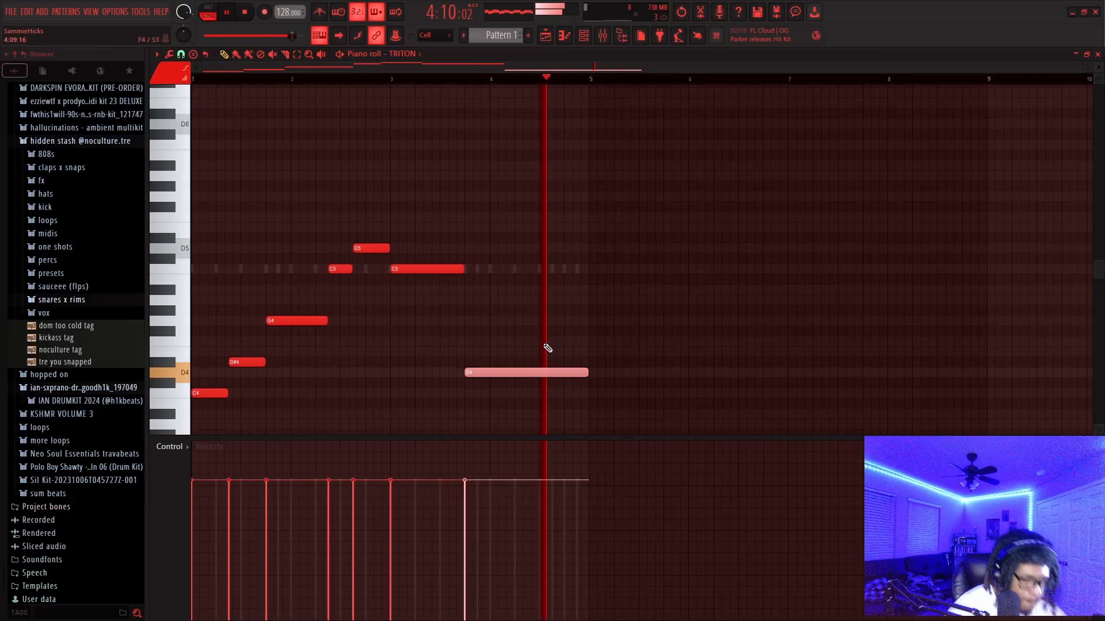
pyautogui.moveTo(545, 347); pyautogui.dragTo(509, 396)
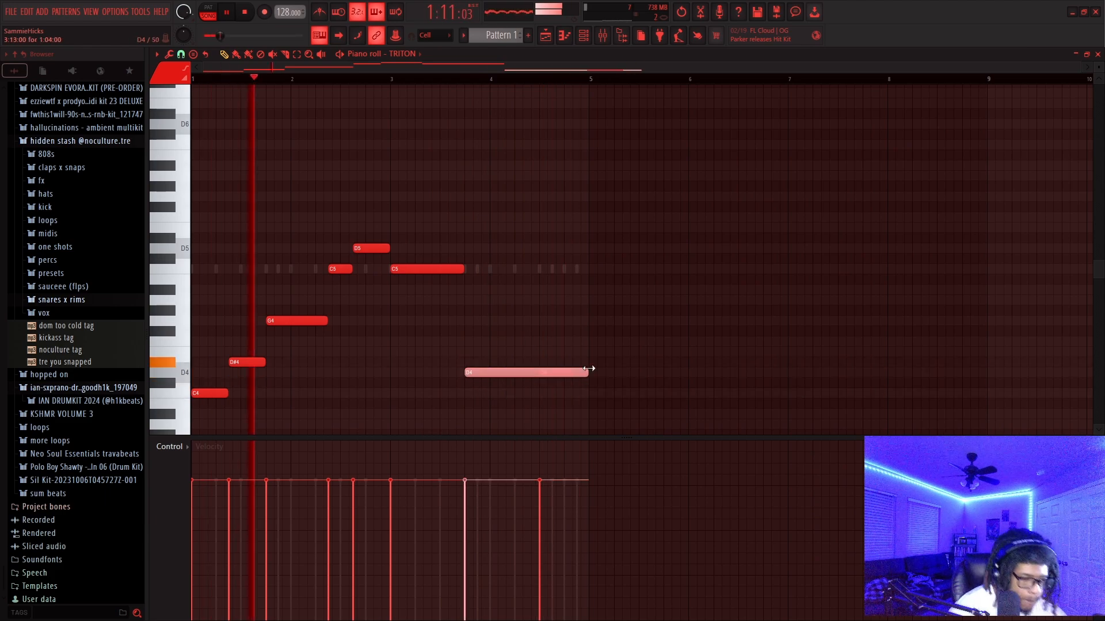
pyautogui.moveTo(587, 372); pyautogui.dragTo(544, 374)
pyautogui.keyDown('ctrl'); pyautogui.click(603, 305); pyautogui.keyUp('ctrl')
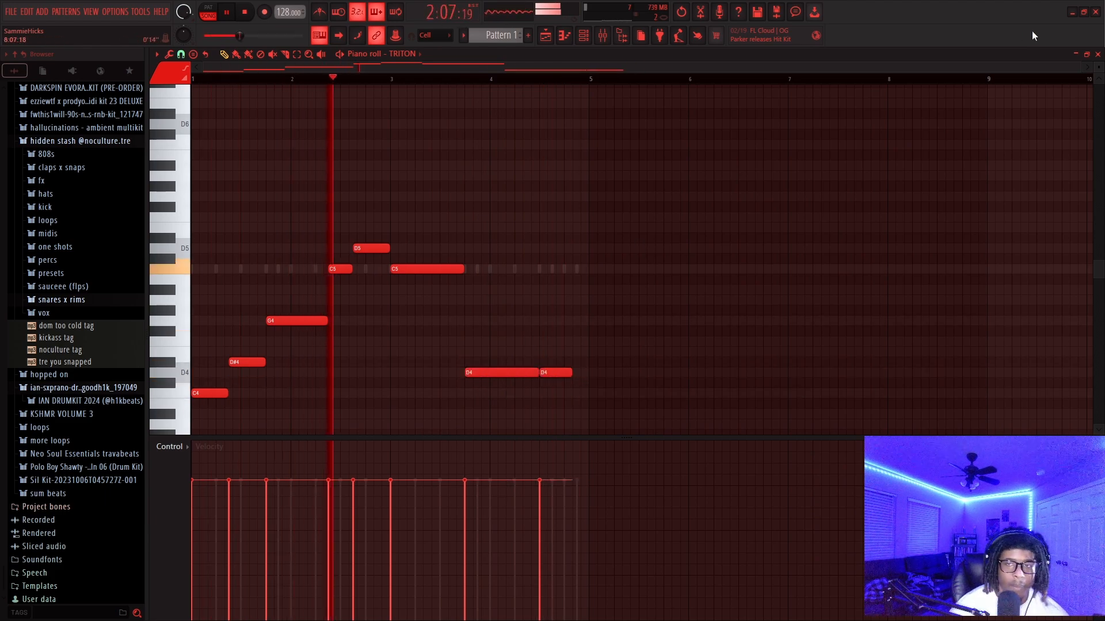
# Leave the TRITON piano roll, open the Calif Malibus I Stand Alone #3 clip settings and restart playback
pyautogui.click(1097, 54)
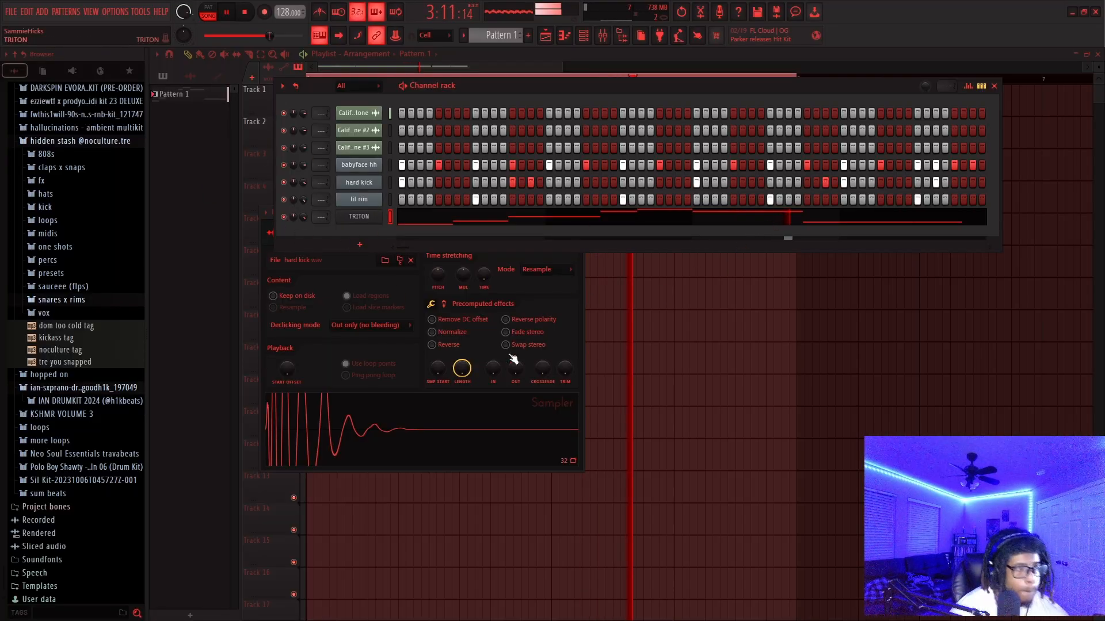
pyautogui.press('space')
pyautogui.click(368, 112)
pyautogui.click(227, 12)
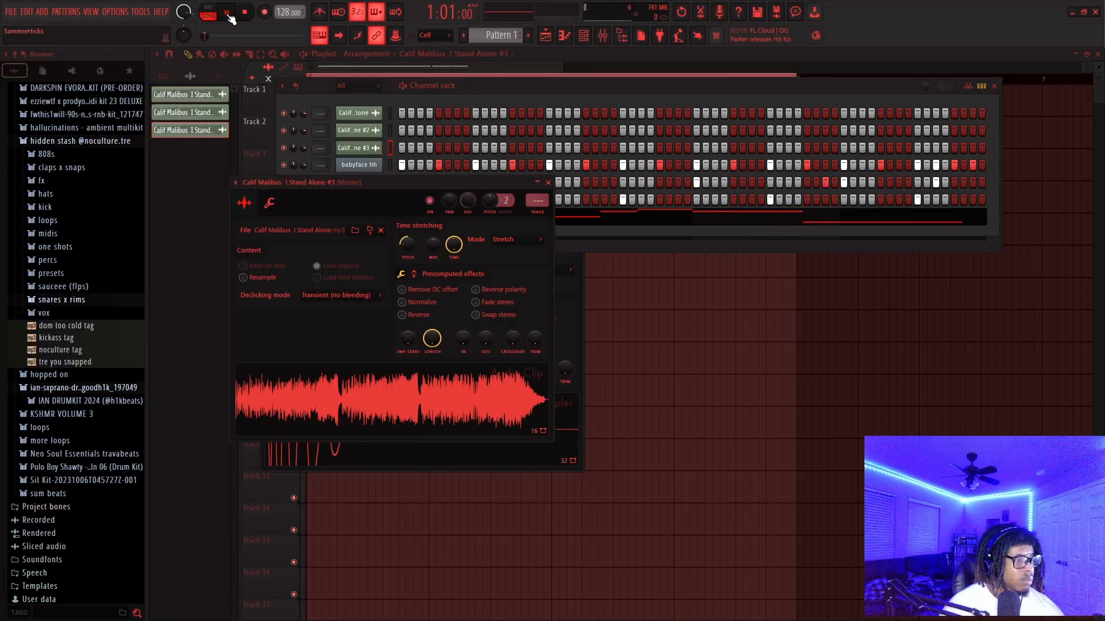
# Close the clip settings and route the three Calif Malibus channels to mixer track 1
pyautogui.click(548, 183)
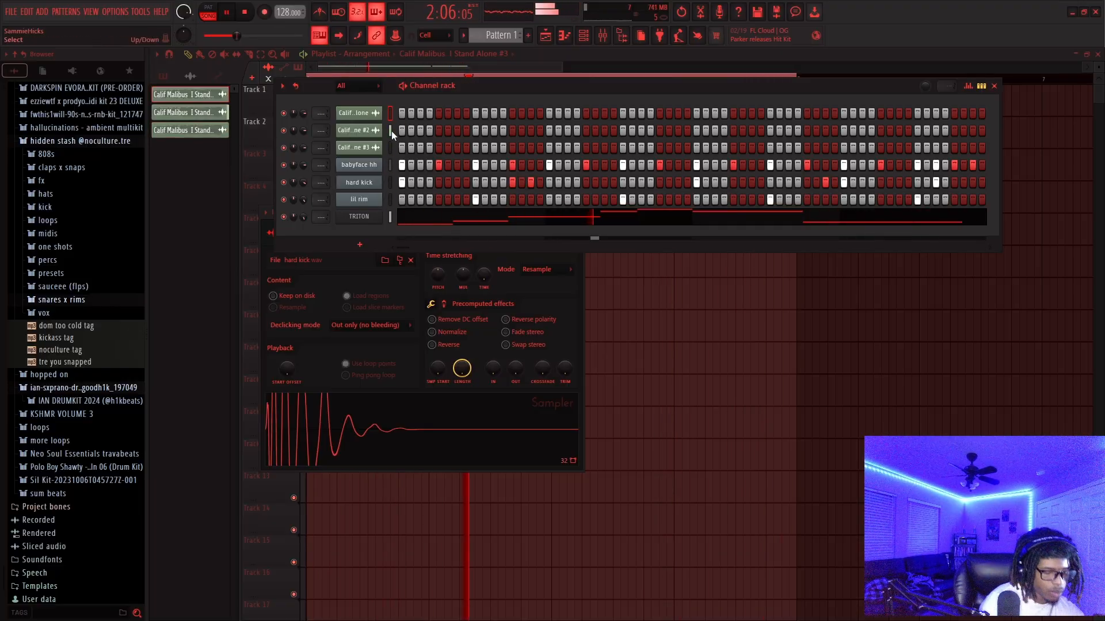
pyautogui.hotkey('ctrl', 'l')
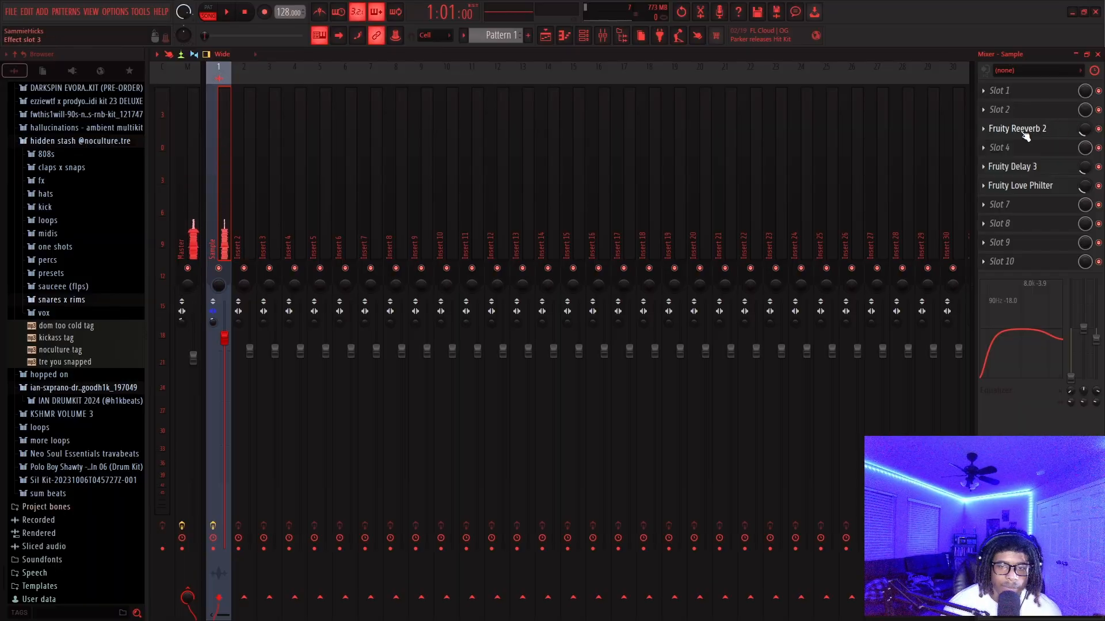
# Review the Fruity Reeverb 2, Fruity Delay 3 and Fruity Love Philter effects on the Sample mixer track, close them and restart playback
pyautogui.click(1024, 132)
pyautogui.click(1044, 168)
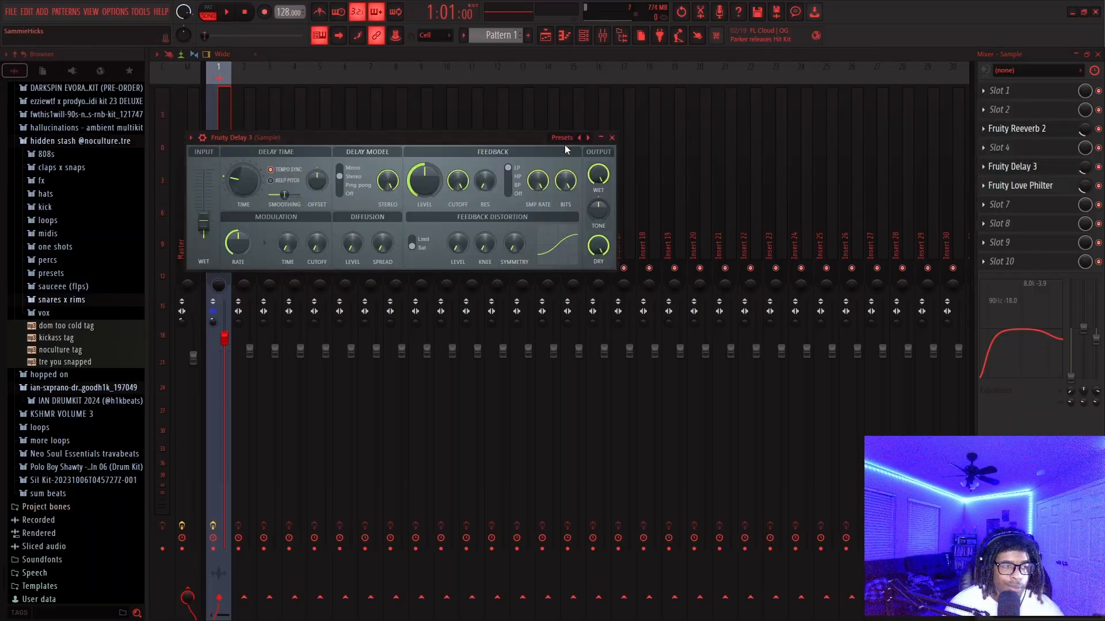
pyautogui.click(1021, 187)
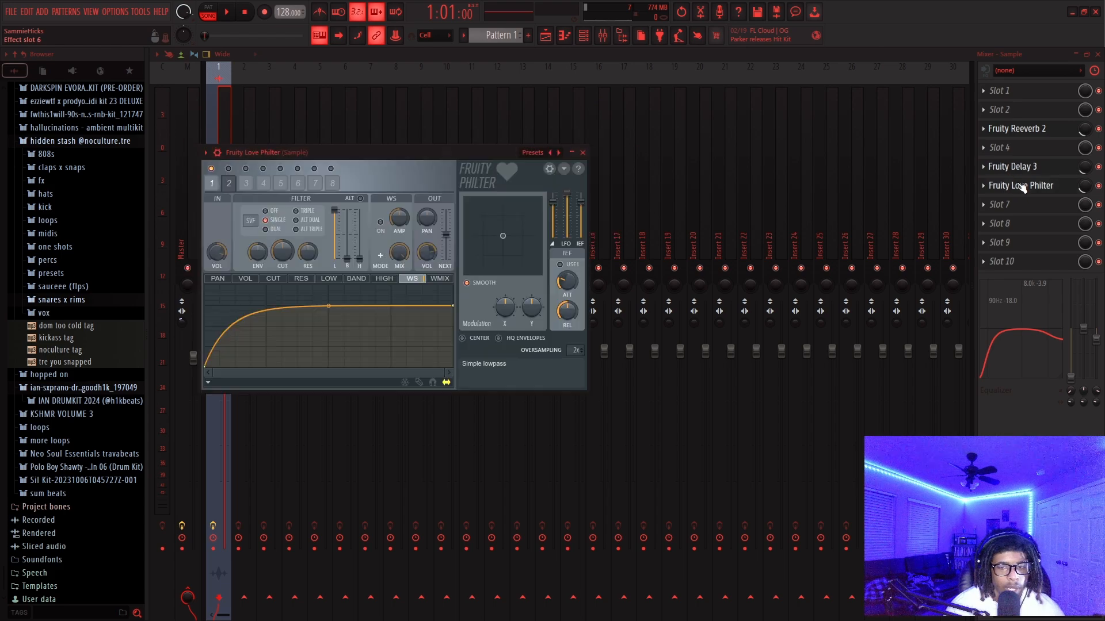
pyautogui.click(583, 153)
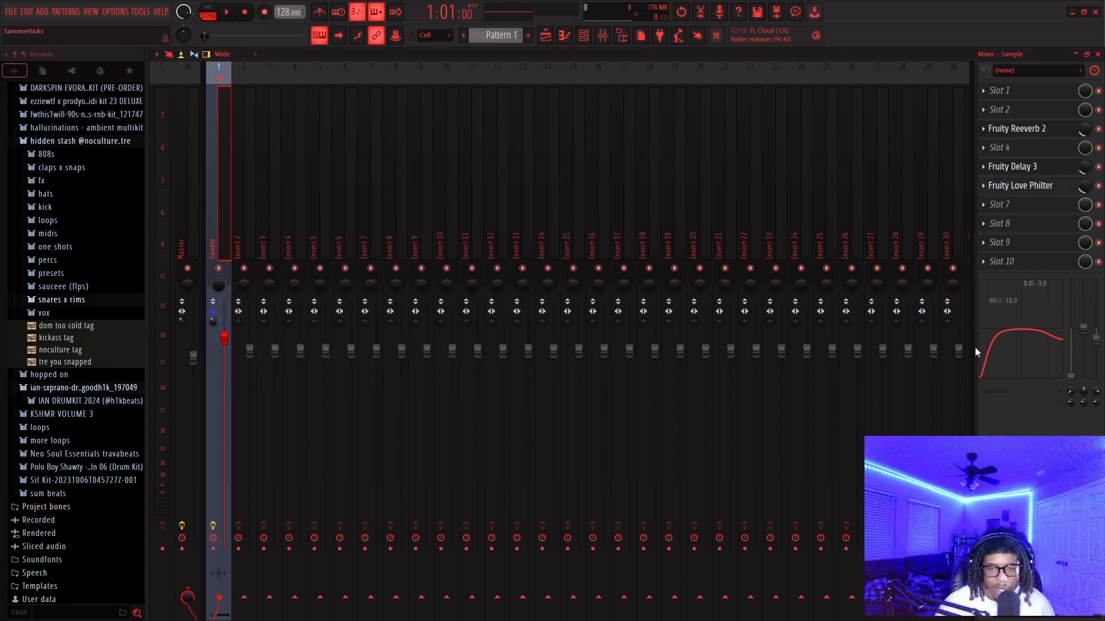
pyautogui.click(1097, 54)
pyautogui.click(229, 11)
pyautogui.click(612, 138)
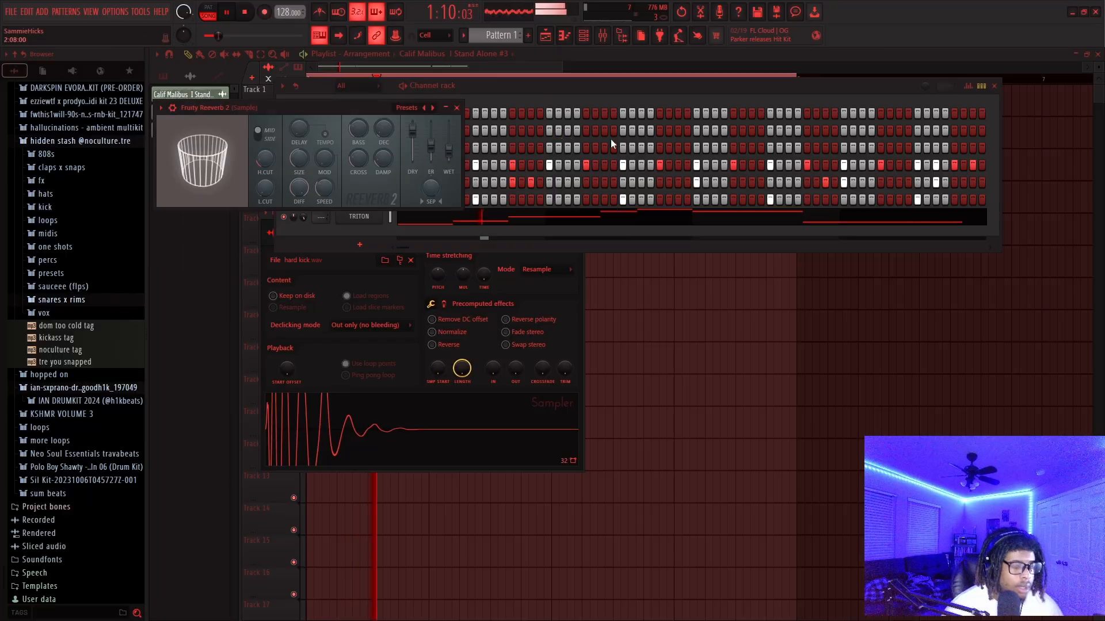
pyautogui.click(457, 109)
pyautogui.click(172, 206)
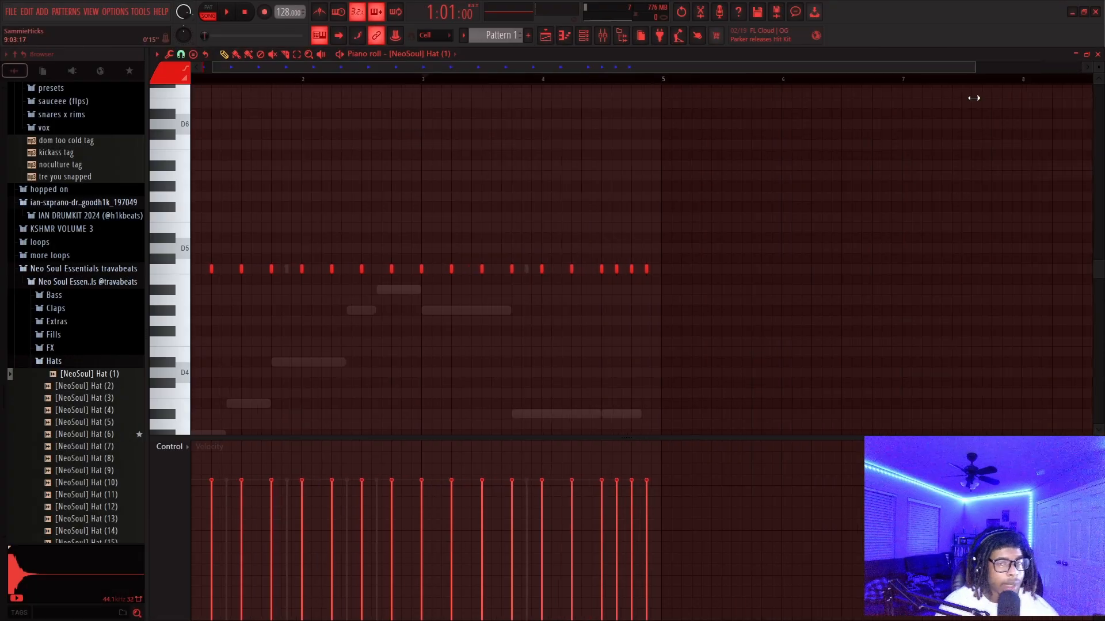
# Vary the velocities of the bar 1 hat notes, with about 80% near mid-bar and 44% on the fourth beat
pyautogui.moveTo(974, 97); pyautogui.dragTo(761, 98)
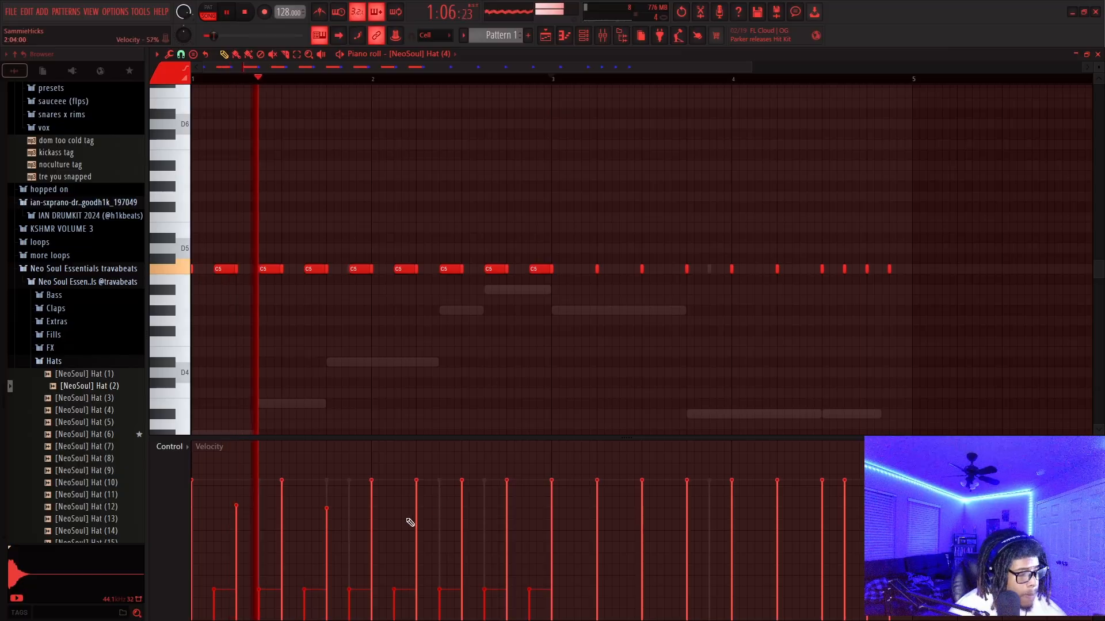
pyautogui.moveTo(262, 535); pyautogui.dragTo(264, 598)
pyautogui.click(285, 542)
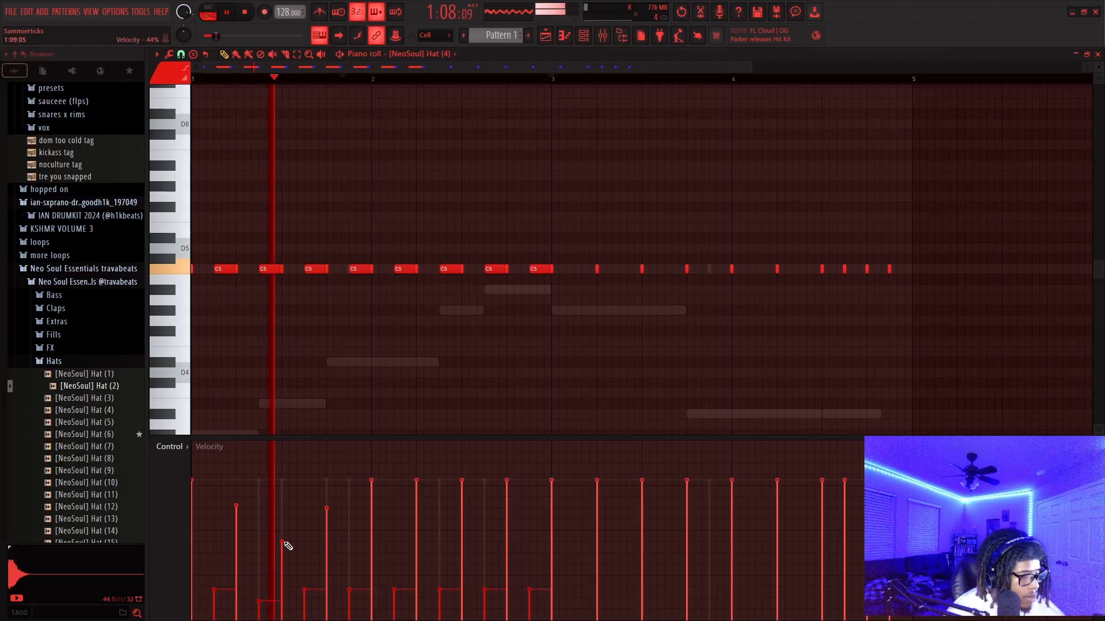
pyautogui.click(283, 477)
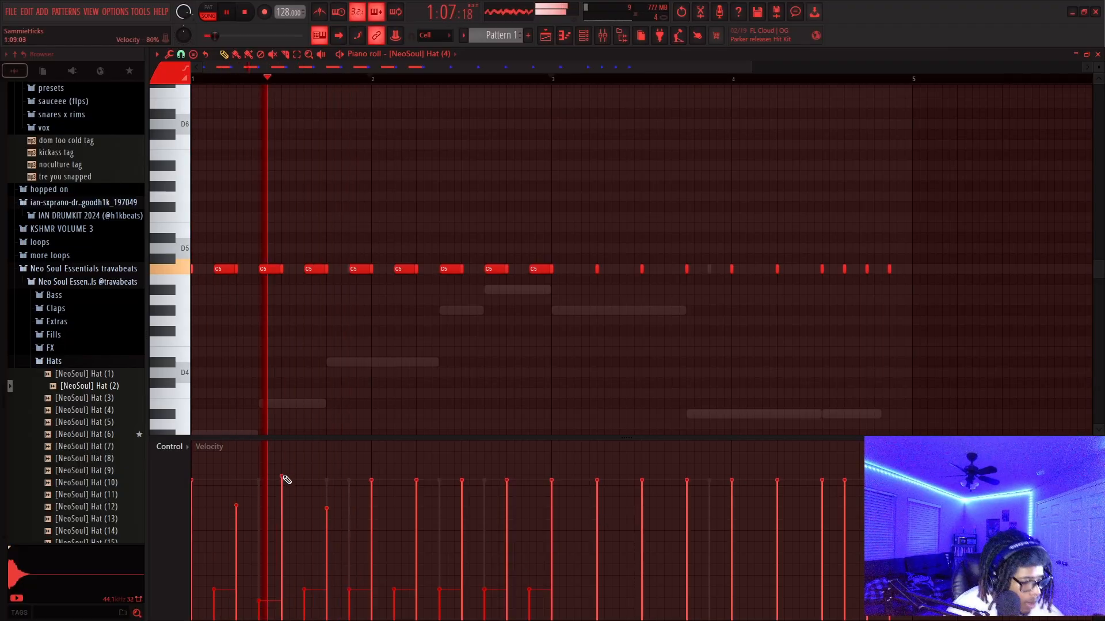
pyautogui.click(327, 542)
pyautogui.press('space')
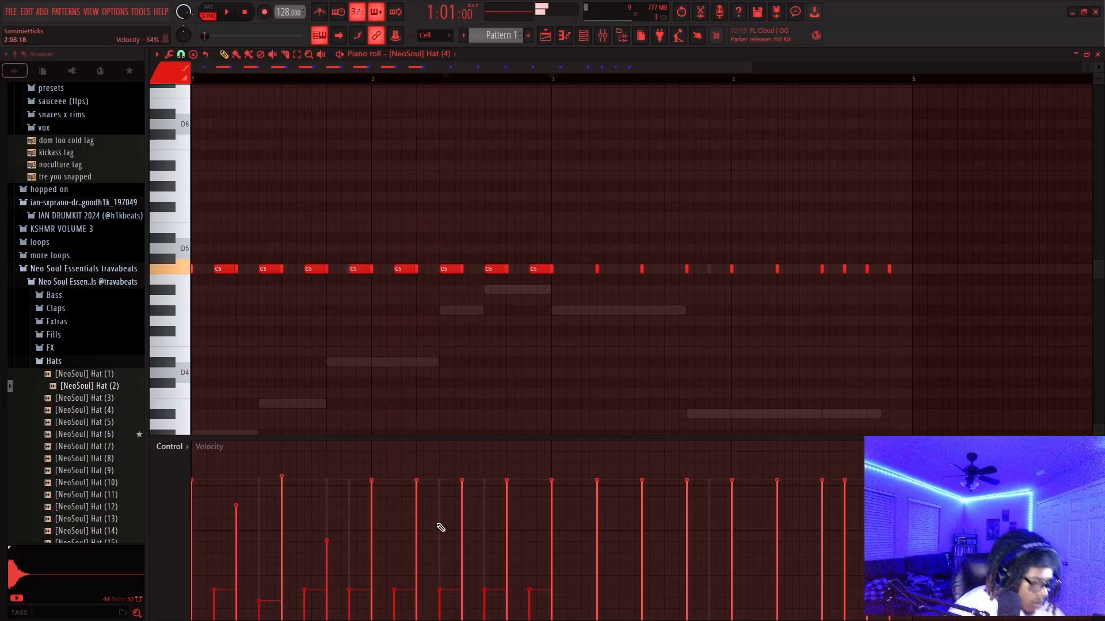
# Vary the hat velocities in bar 2, setting the first note to about 41% and raising the following long note to about 84%
pyautogui.click(371, 547)
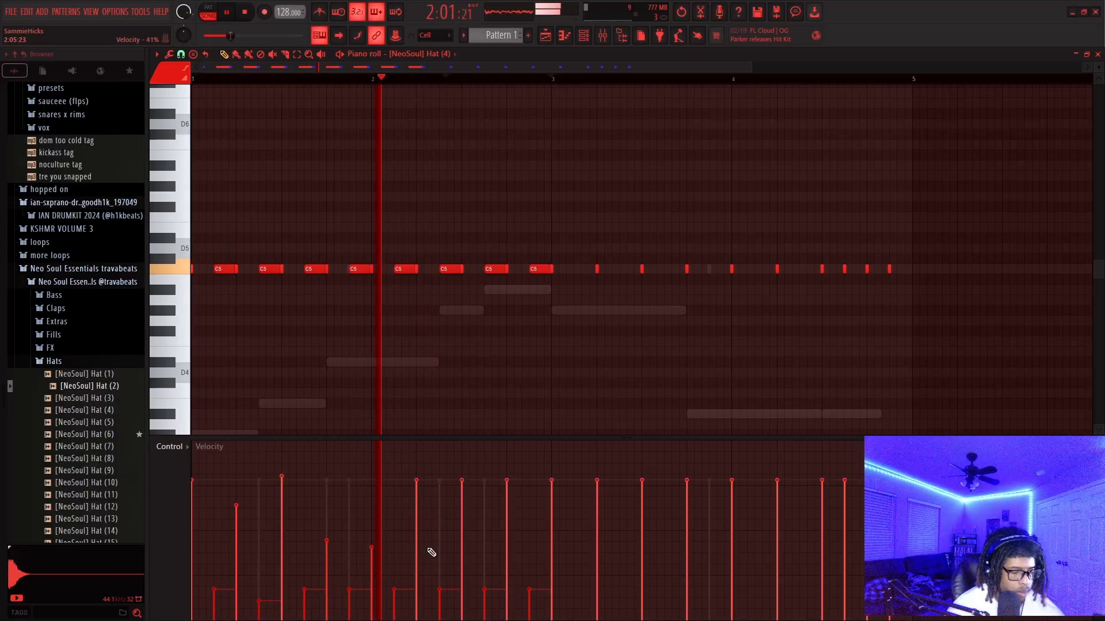
pyautogui.click(482, 527)
pyautogui.click(462, 542)
pyautogui.click(394, 469)
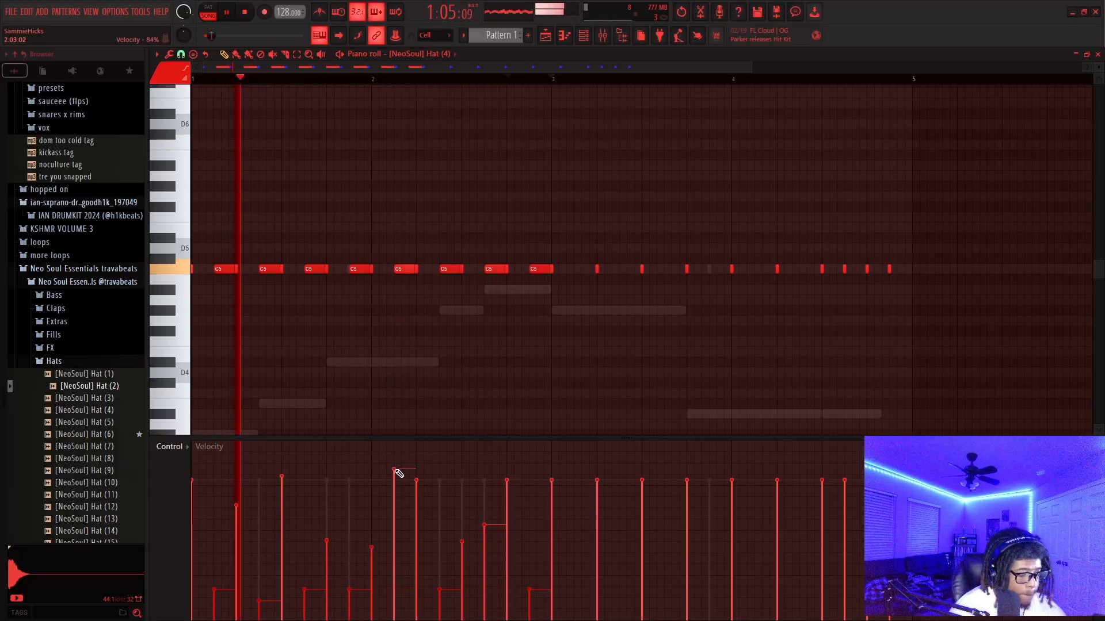
pyautogui.click(417, 547)
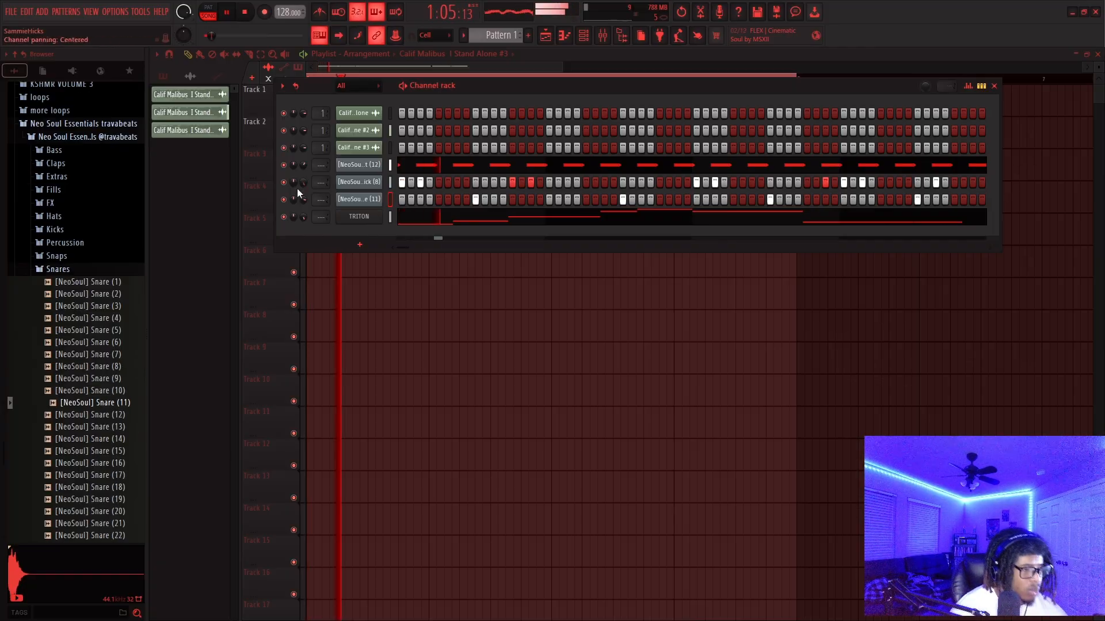
# Audition further NeoSoul snares and replace the current snare sample with [NeoSoul] Snare (16)
pyautogui.click(74, 452)
pyautogui.click(81, 464)
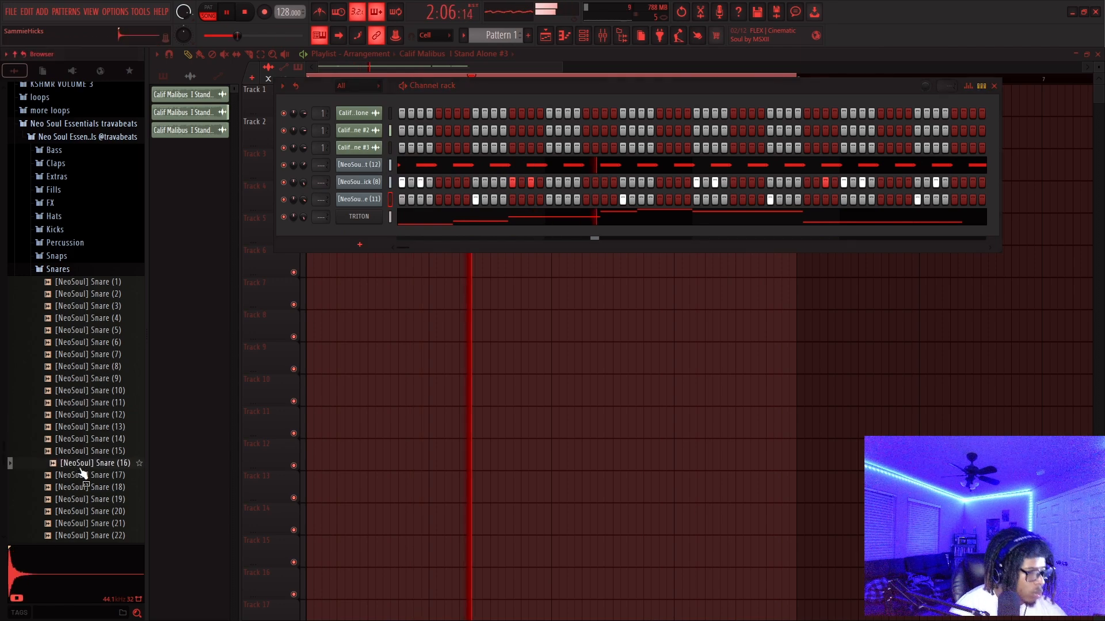
# Add the smooth shaker sample from the percs folder as a channel and program hits on steps 3, 17, 19, 27 and 29
pyautogui.scroll(-4, 89, 426)
pyautogui.middleClick(69, 319)
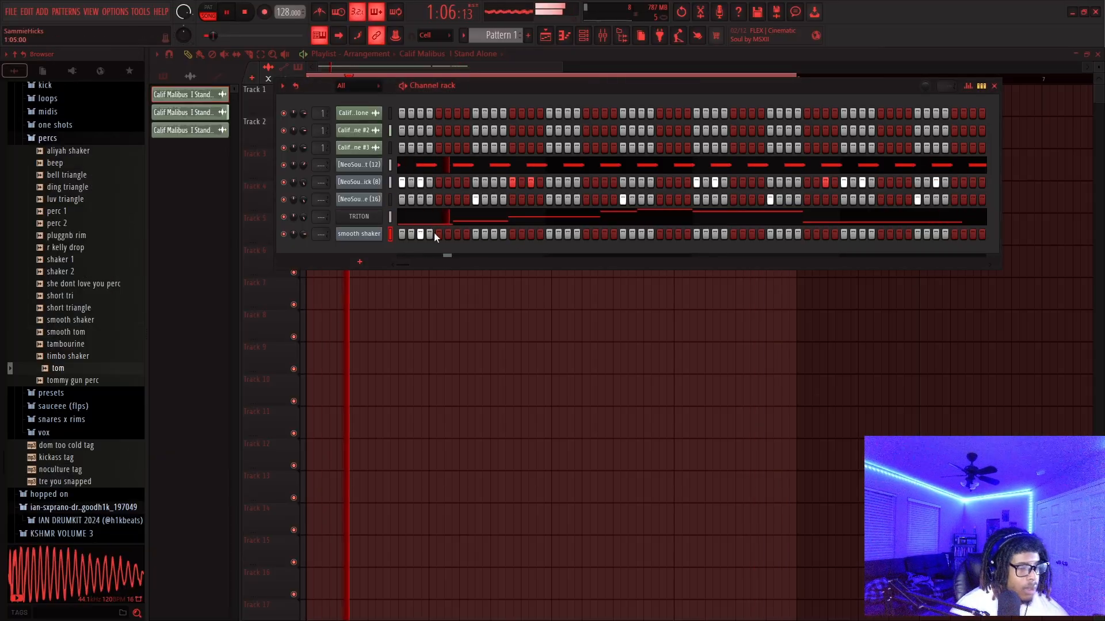
pyautogui.click(549, 234)
pyautogui.click(568, 234)
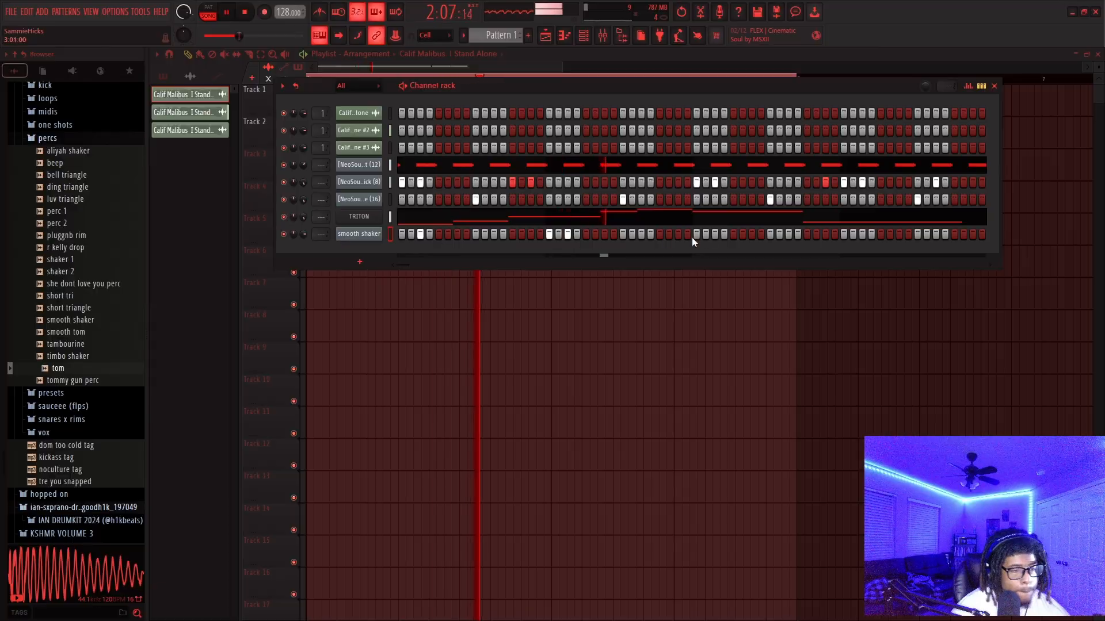
pyautogui.click(641, 234)
pyautogui.click(660, 235)
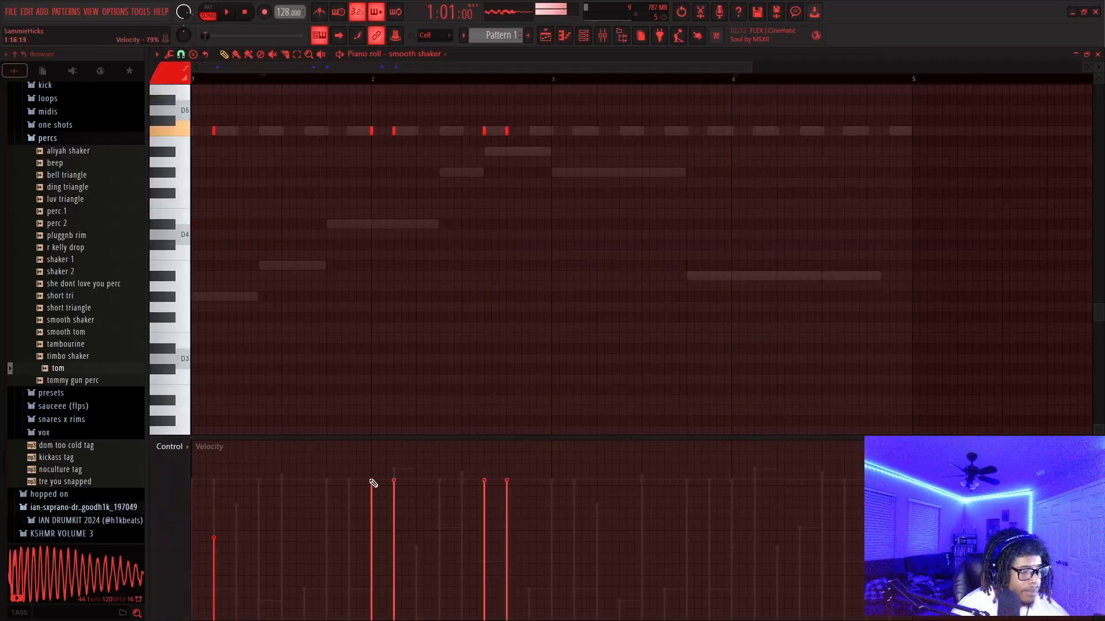
# Lower the smooth shaker velocities unevenly and move the note at the start of bar 2 to that bar's second beat
pyautogui.press('space')
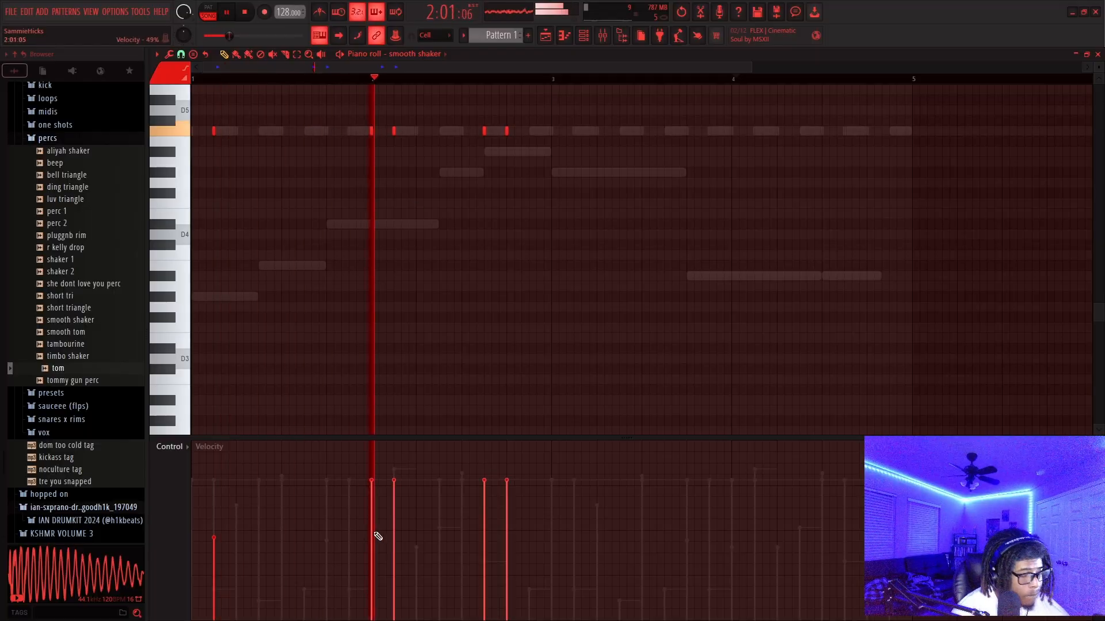
pyautogui.moveTo(375, 536); pyautogui.dragTo(404, 506)
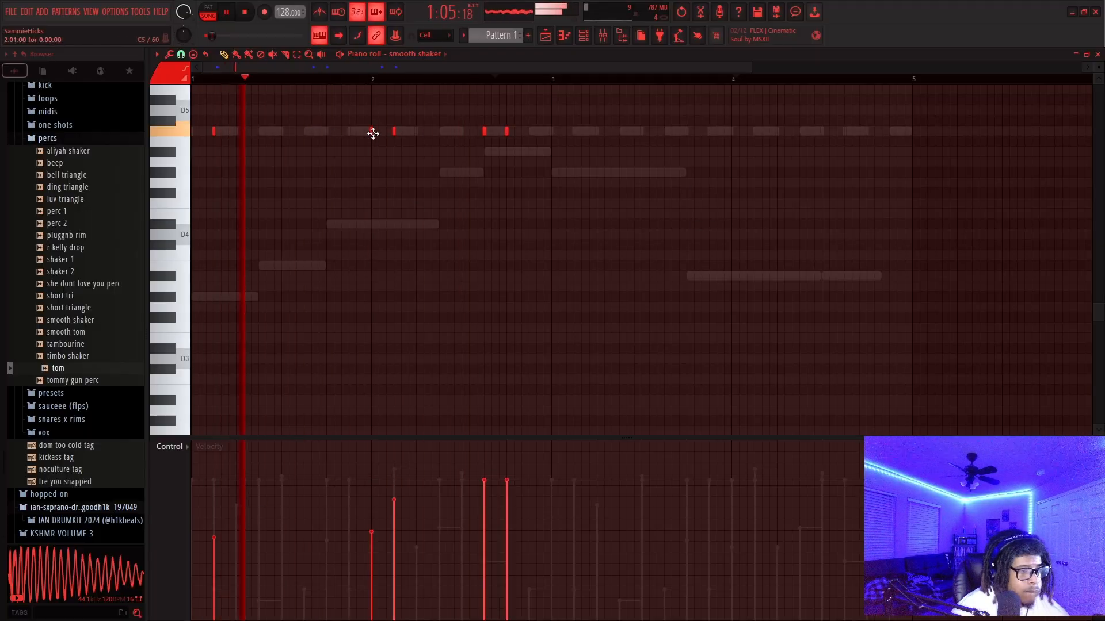
pyautogui.moveTo(373, 133); pyautogui.dragTo(418, 140)
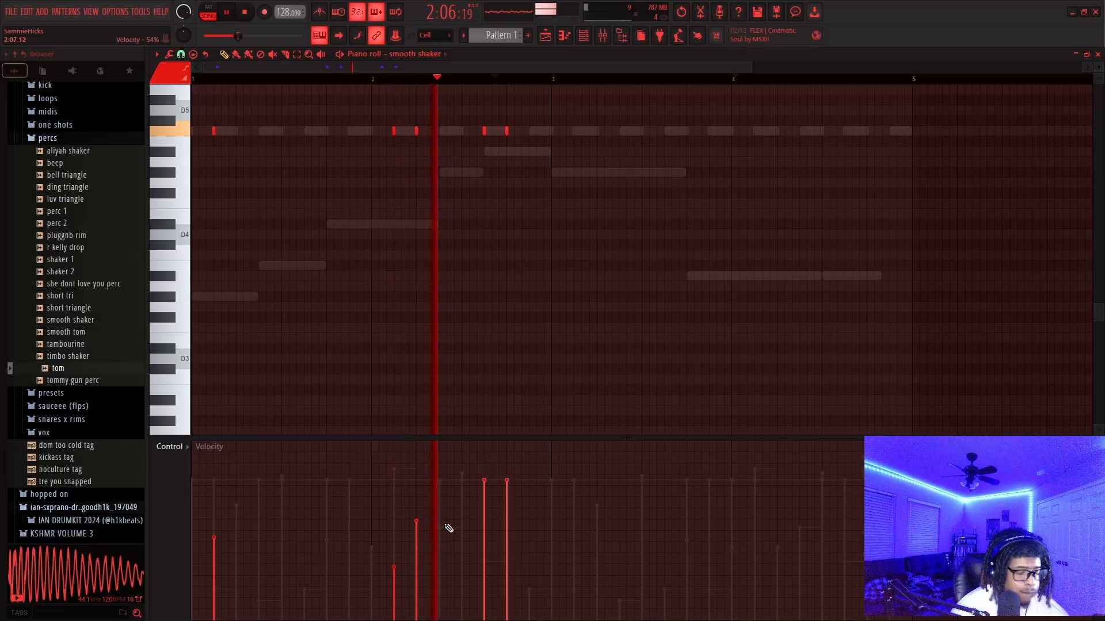
pyautogui.moveTo(482, 538); pyautogui.dragTo(507, 498)
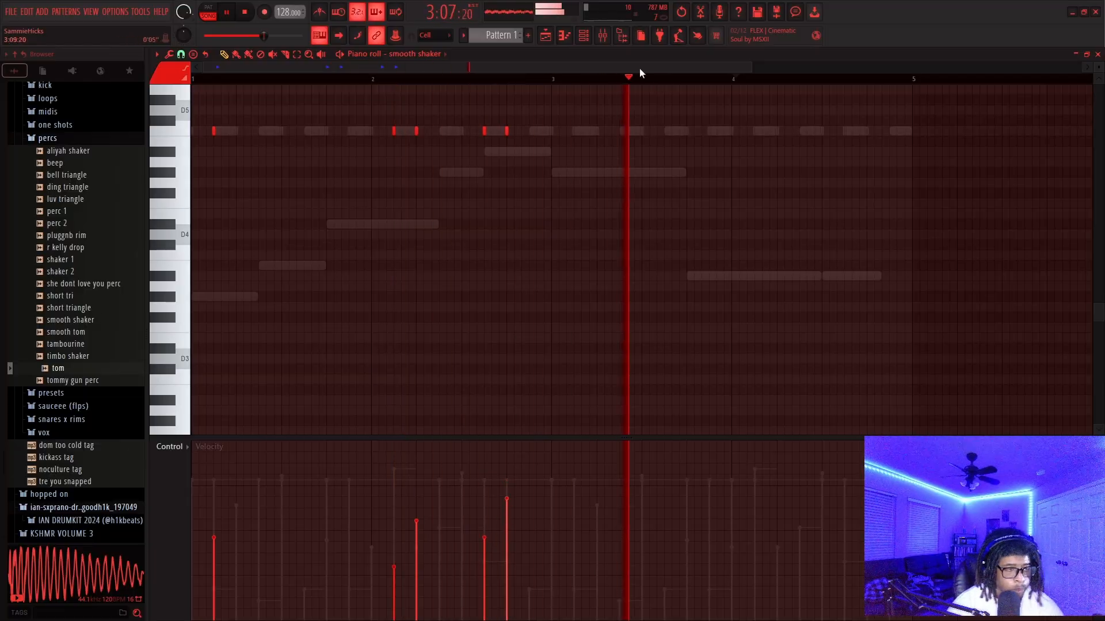
# Duplicate the first two bars of shaker notes into bars 3 and 4, and add a quieter C5 note on step 7 of bar 3
pyautogui.moveTo(552, 80); pyautogui.dragTo(193, 79)
pyautogui.hotkey('ctrl', 'b')
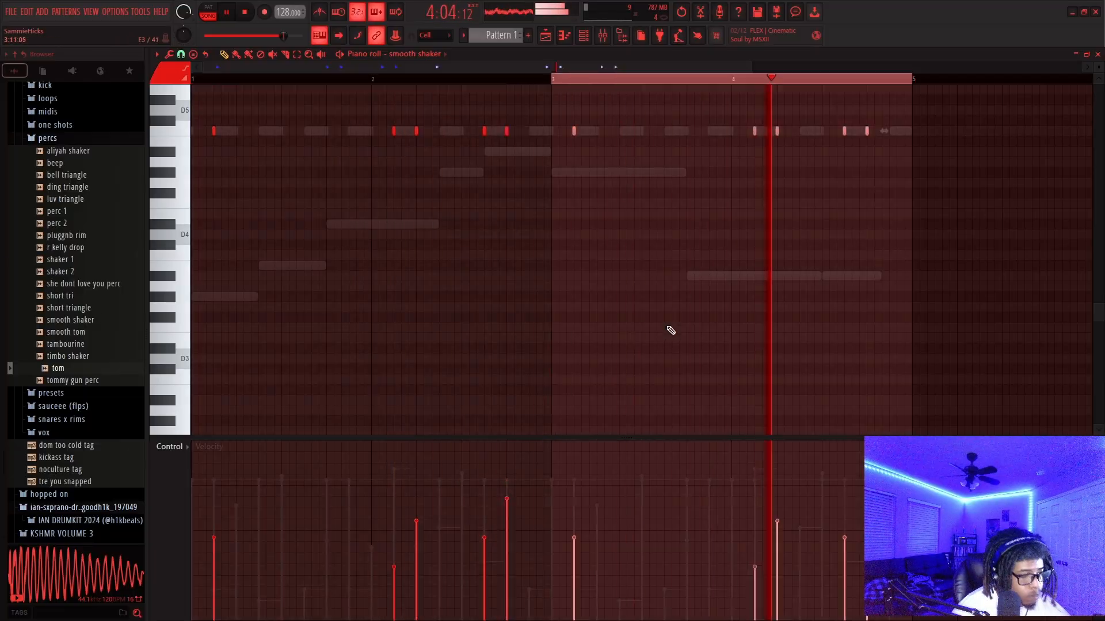
pyautogui.click(561, 86)
pyautogui.click(618, 130)
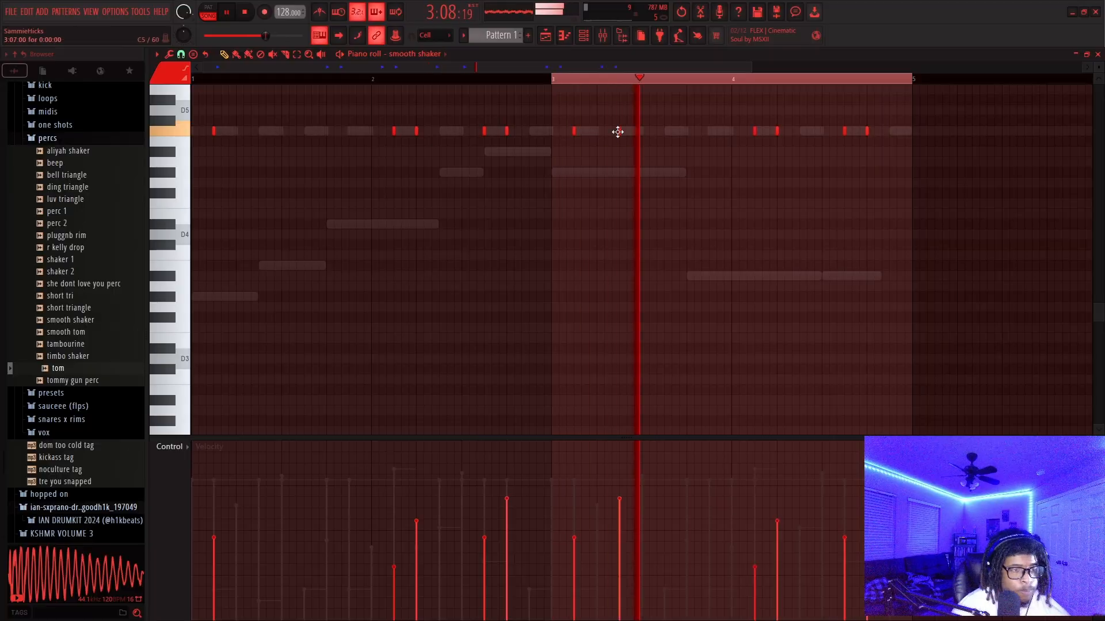
pyautogui.click(573, 86)
pyautogui.click(621, 576)
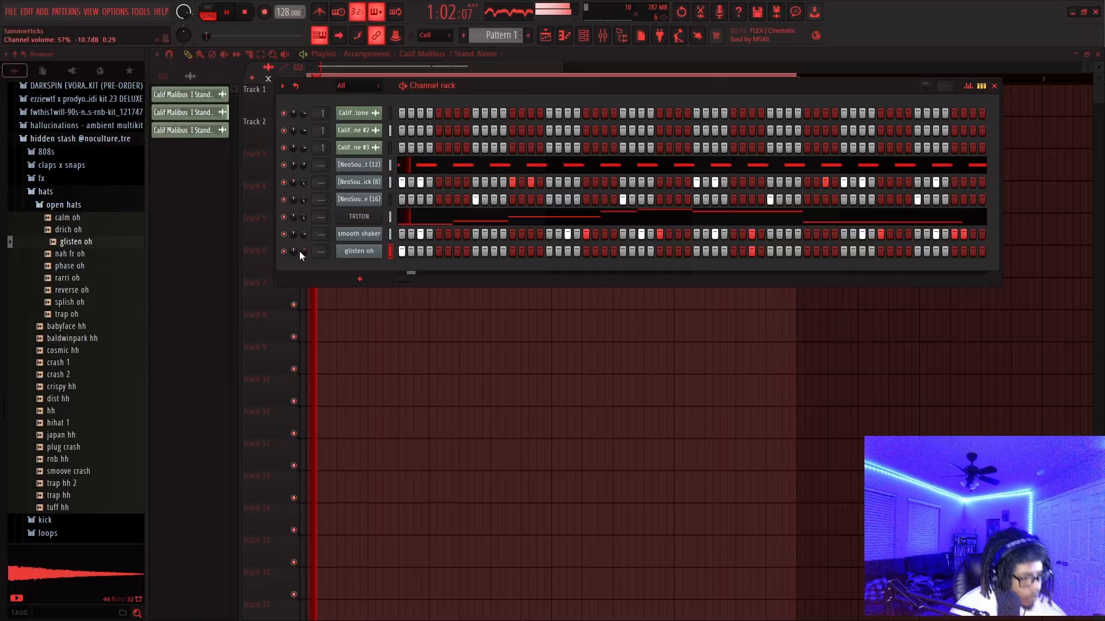
# Lower the volume of the glisten oh channel and collapse the hats sample folder
pyautogui.moveTo(299, 251); pyautogui.dragTo(301, 261)
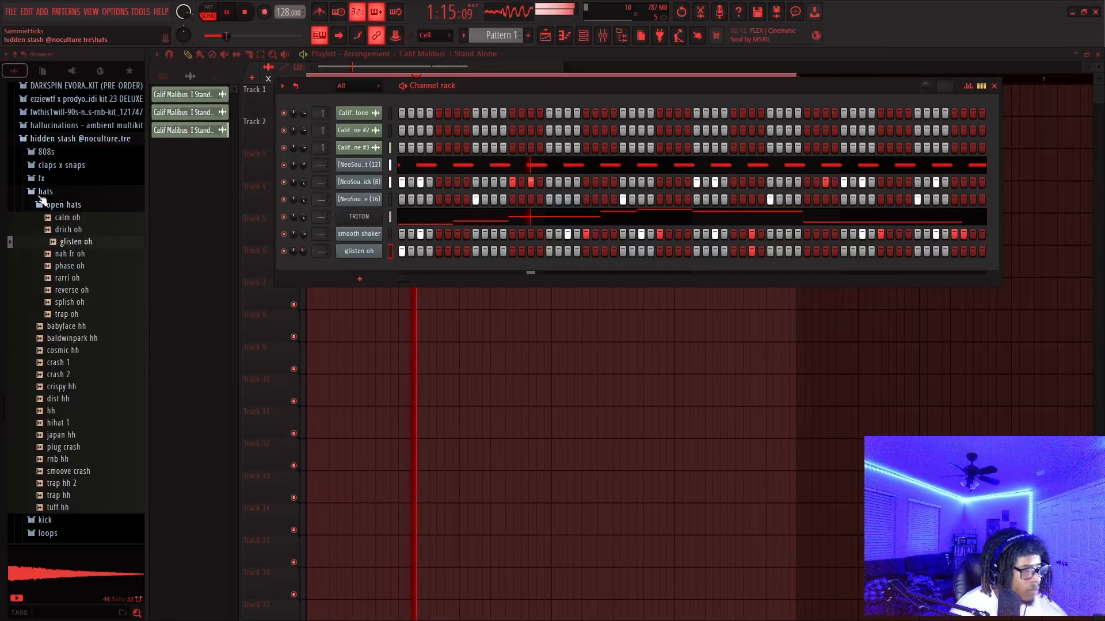
pyautogui.click(43, 193)
# Check the channel settings of the first Calif Malibus I Stand Alone clip
pyautogui.click(357, 112)
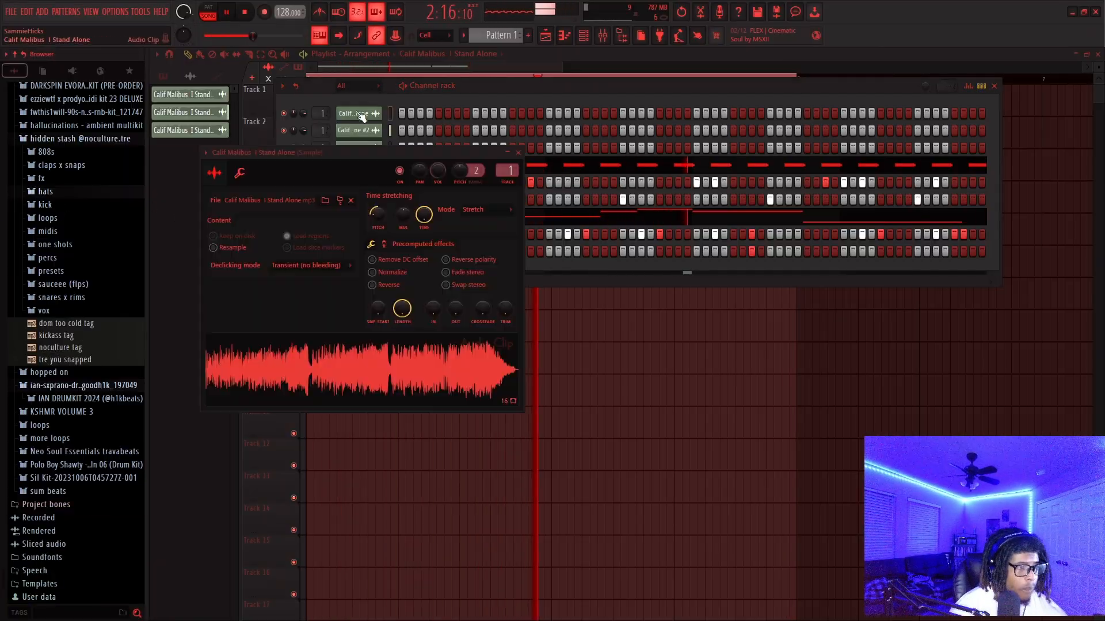
pyautogui.click(518, 153)
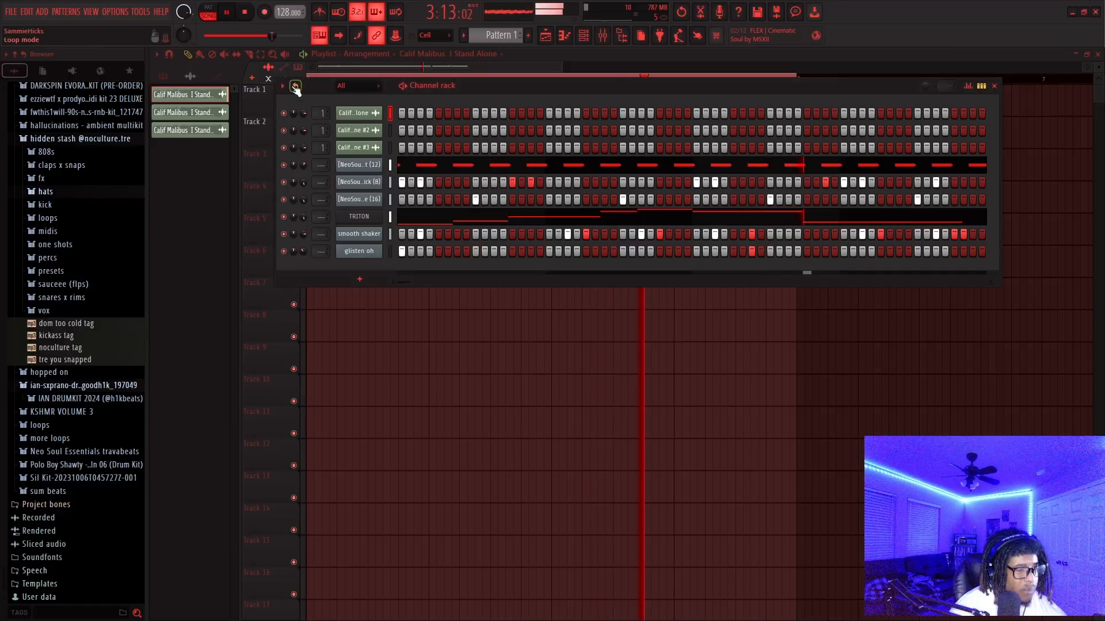
pyautogui.click(369, 113)
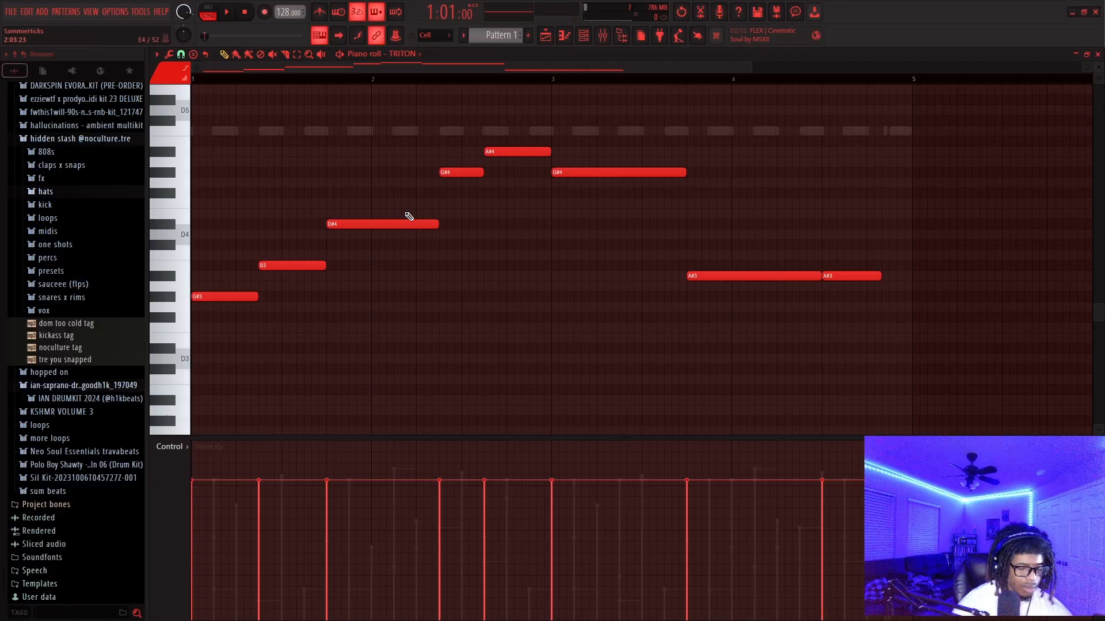
# Transpose all TRITON melody notes up five semitones, then down one octave
pyautogui.hotkey('shift', 'Up')
pyautogui.hotkey('shift', 'Up')
pyautogui.hotkey('shift', 'Up')
pyautogui.hotkey('shift', 'Up')
pyautogui.hotkey('shift', 'Up')
pyautogui.hotkey('shift', 'Up')
pyautogui.hotkey('shift', 'Up')
pyautogui.hotkey('shift', 'Up')
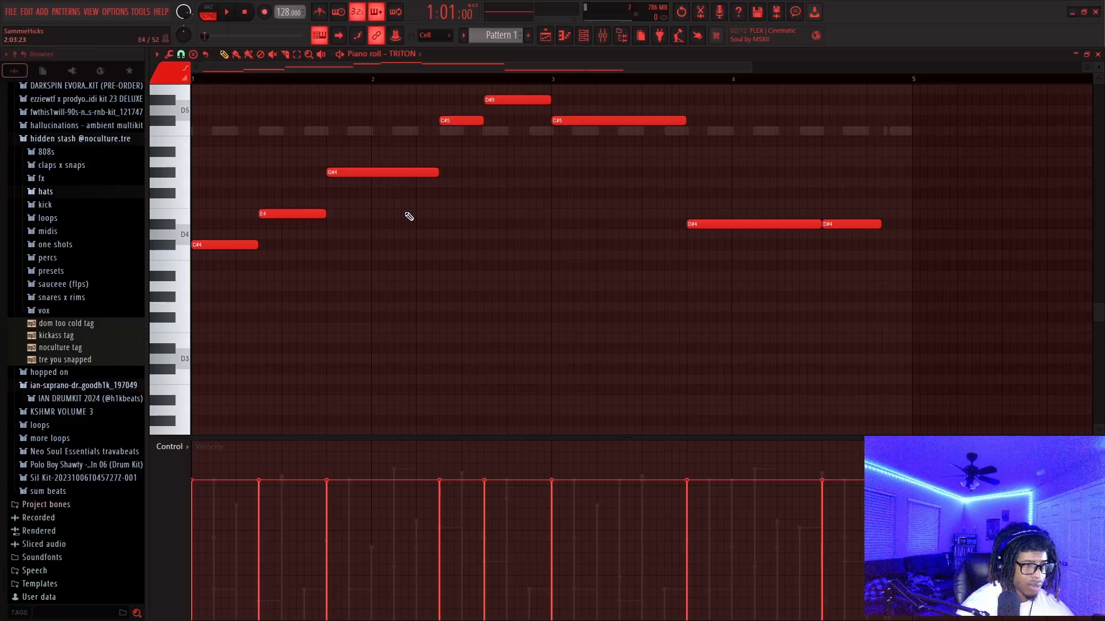
pyautogui.hotkey('ctrl', 'Down')
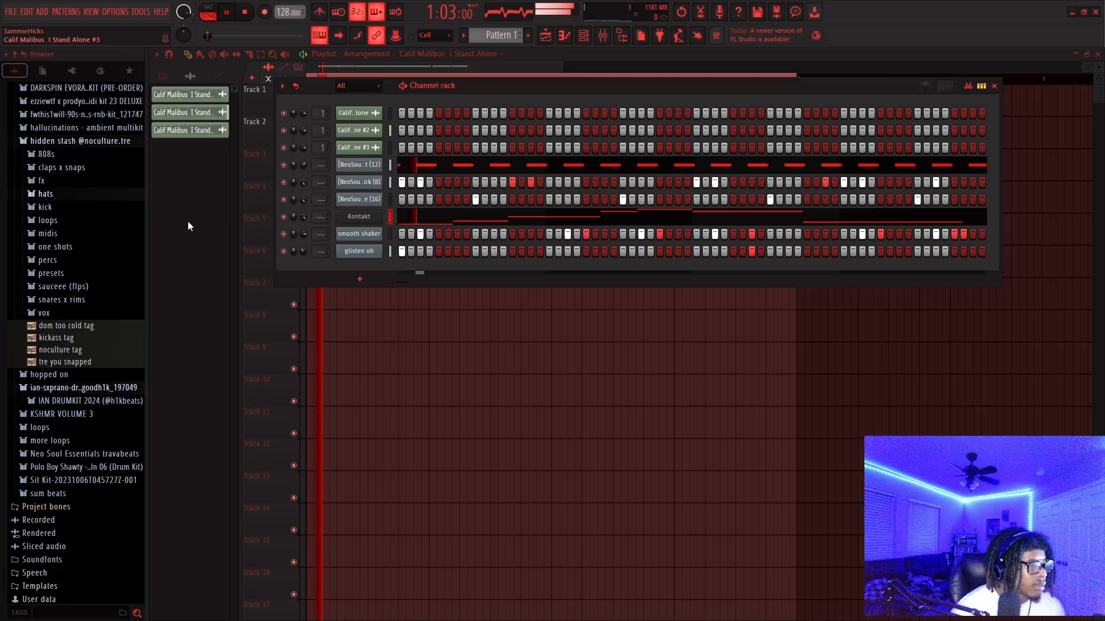
# Bring the playlist forward, select the Calif Malibus clips on Track 1 from the second one onward, and stop playback
pyautogui.click(188, 226)
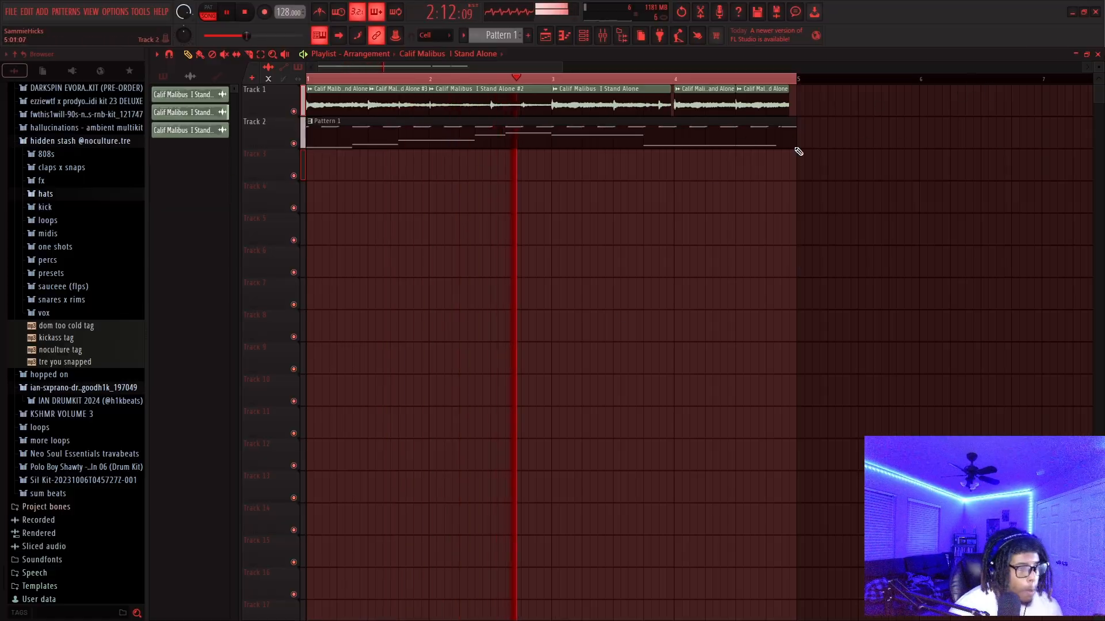
pyautogui.moveTo(397, 107); pyautogui.dragTo(826, 79)
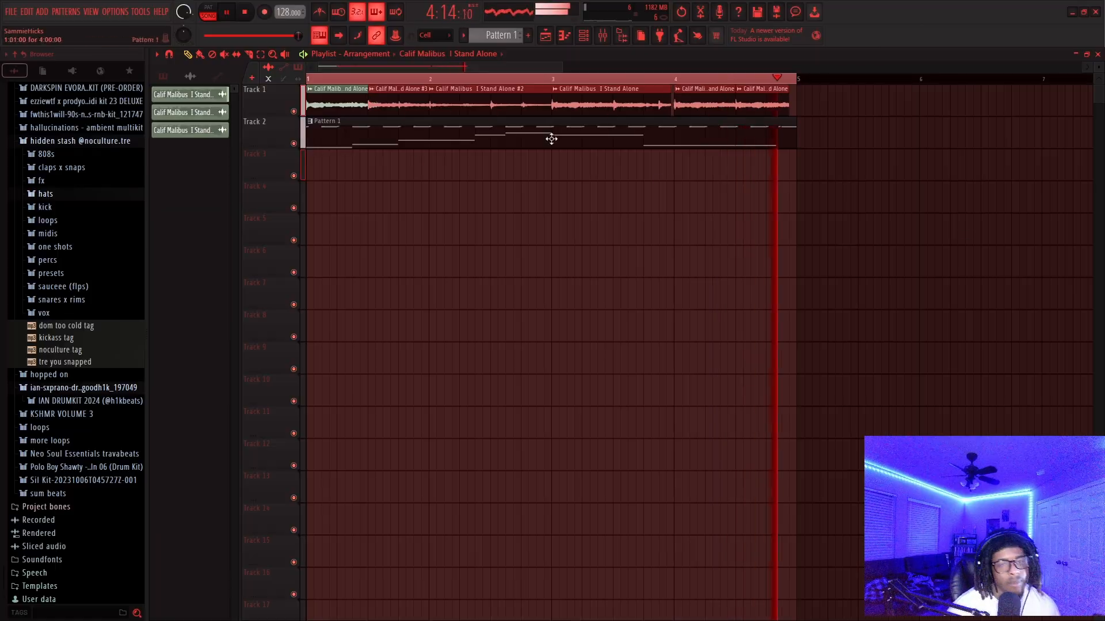
pyautogui.press('space')
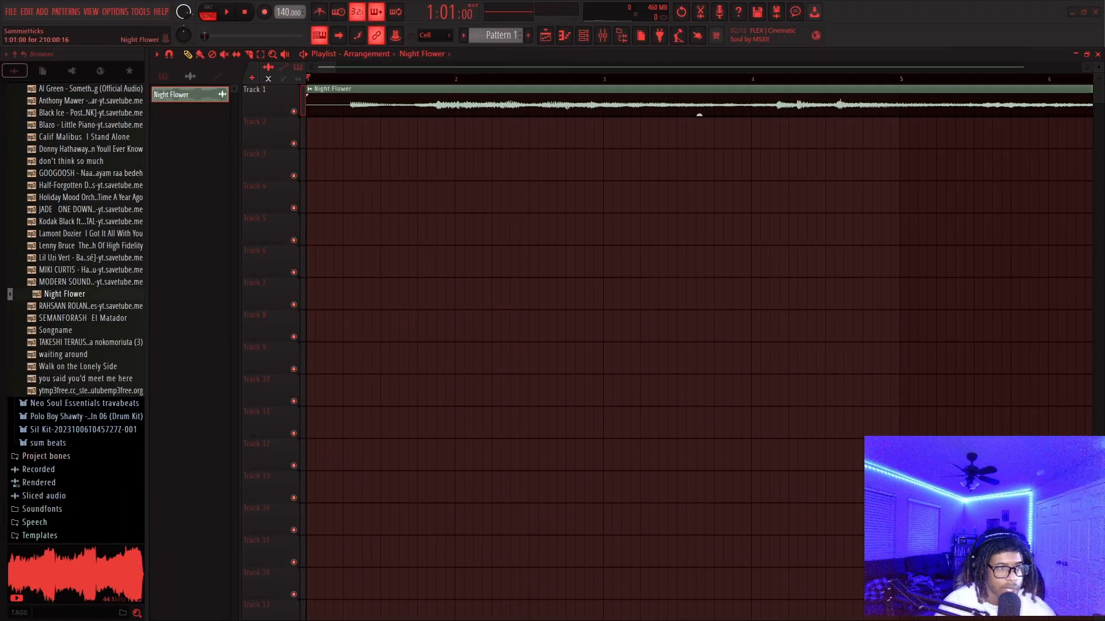
# Trim the start of the Night Flower clip on Track 1, cut it near bar 6, and fit it to end at bar 5
pyautogui.doubleClick(805, 90)
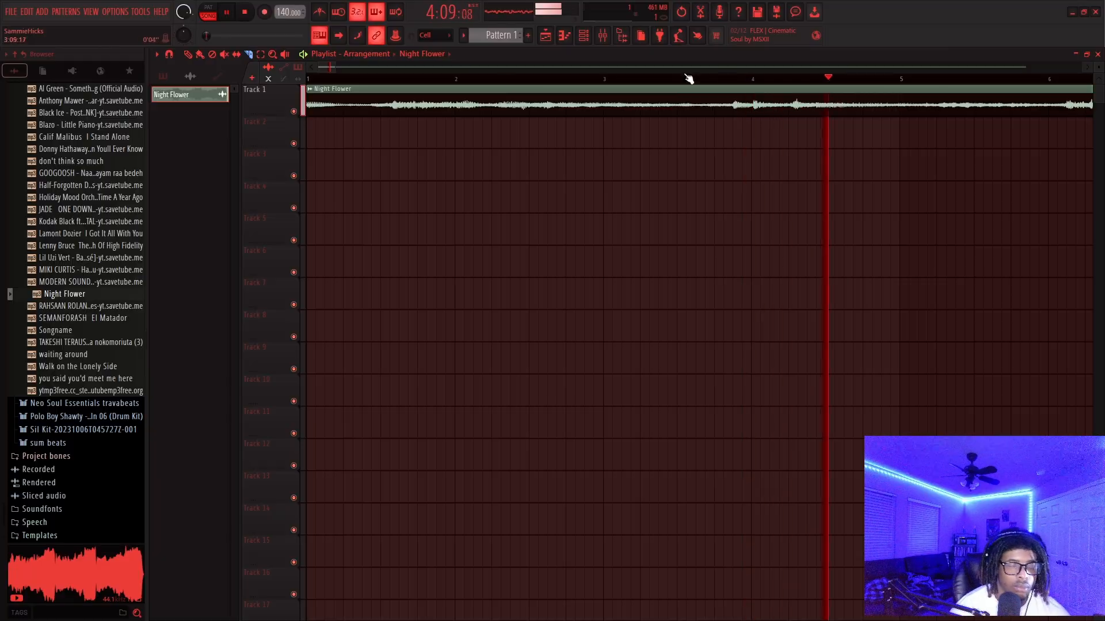
pyautogui.moveTo(335, 63); pyautogui.dragTo(435, 64)
pyautogui.moveTo(430, 119); pyautogui.dragTo(429, 102)
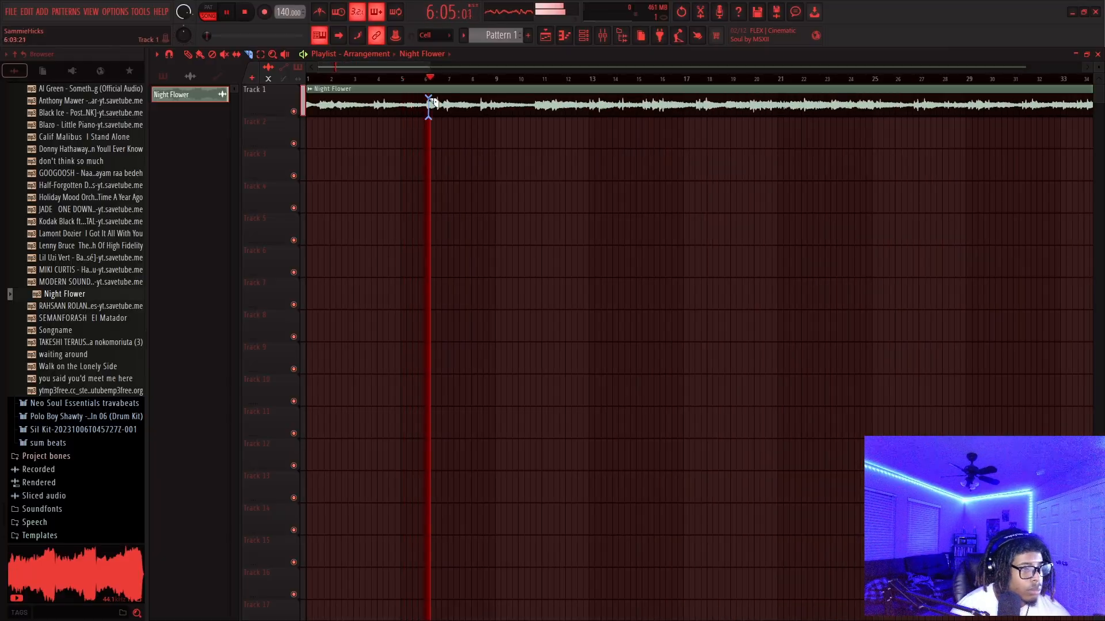
pyautogui.moveTo(429, 103); pyautogui.dragTo(429, 87)
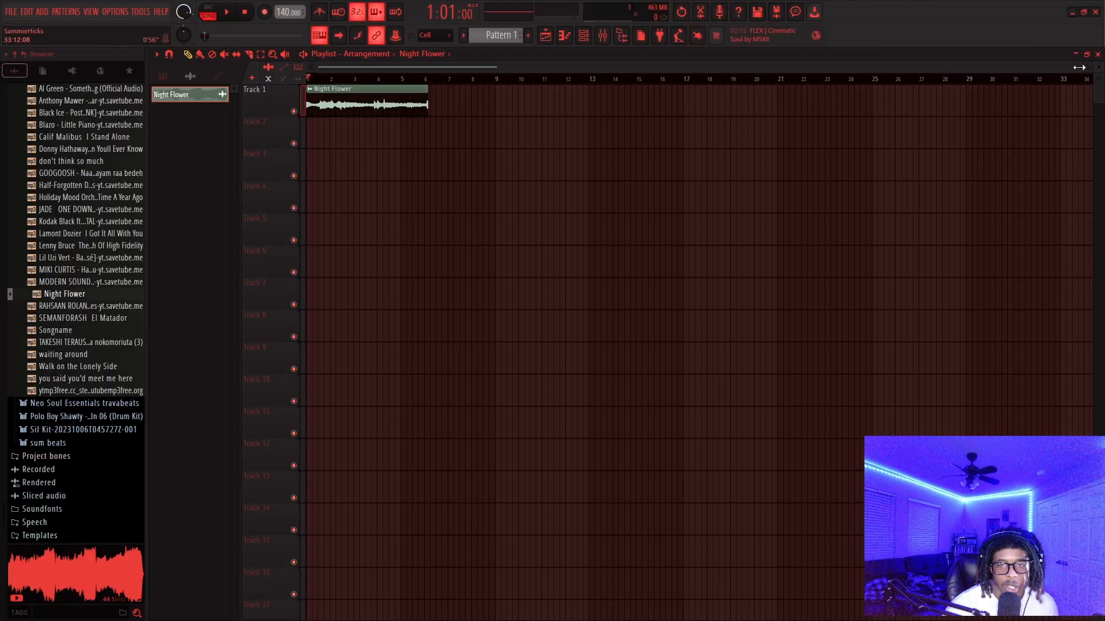
pyautogui.moveTo(1079, 67); pyautogui.dragTo(986, 67)
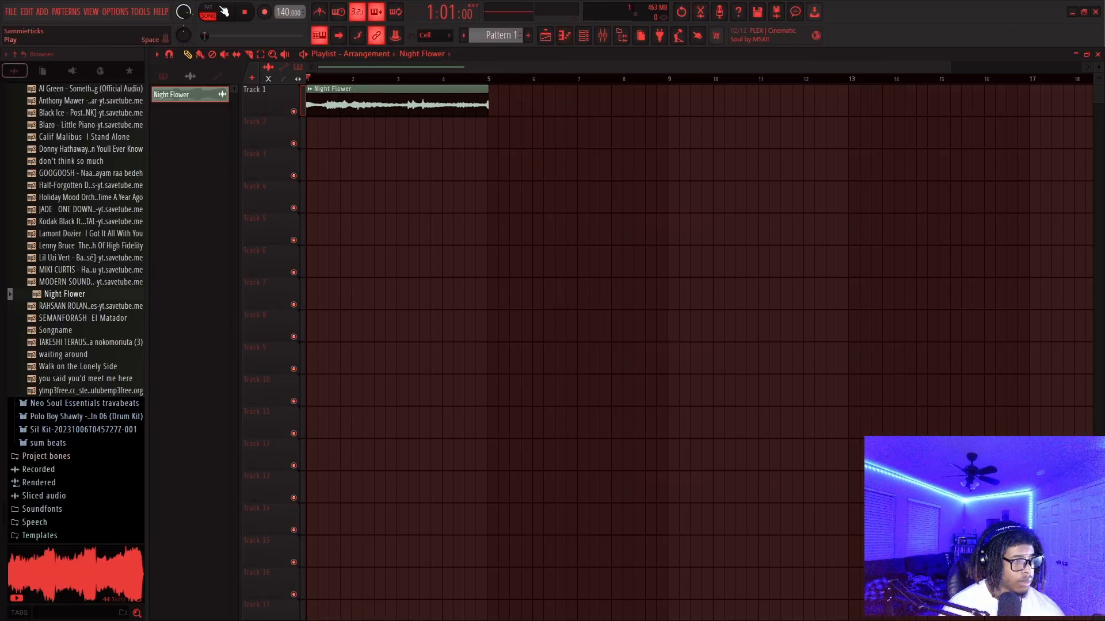
# Slice a short opening chop from Night Flower, repeat it as 12-step pieces on Track 1, and set the remainder aside on Track 5
pyautogui.click(227, 12)
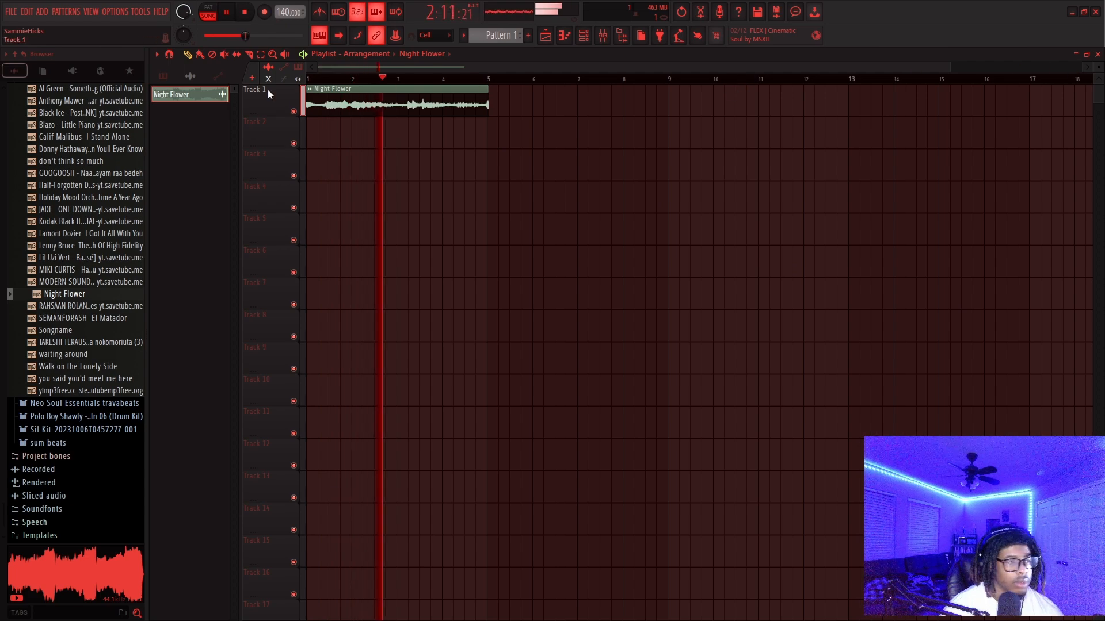
pyautogui.press('c')
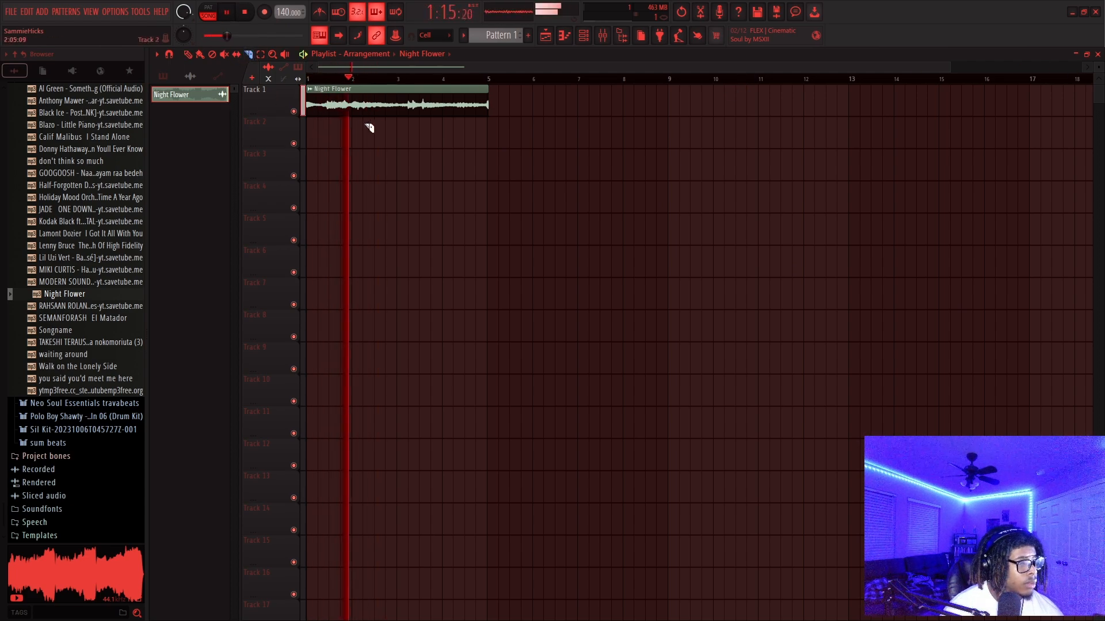
pyautogui.click(327, 103)
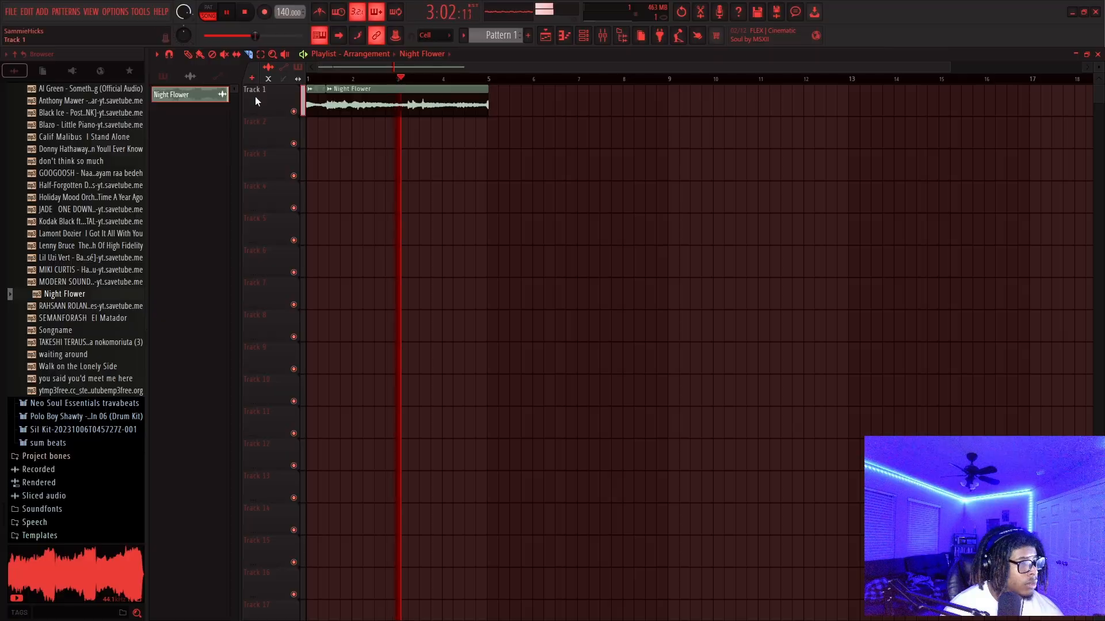
pyautogui.rightClick(318, 104)
pyautogui.moveTo(408, 109); pyautogui.dragTo(388, 112)
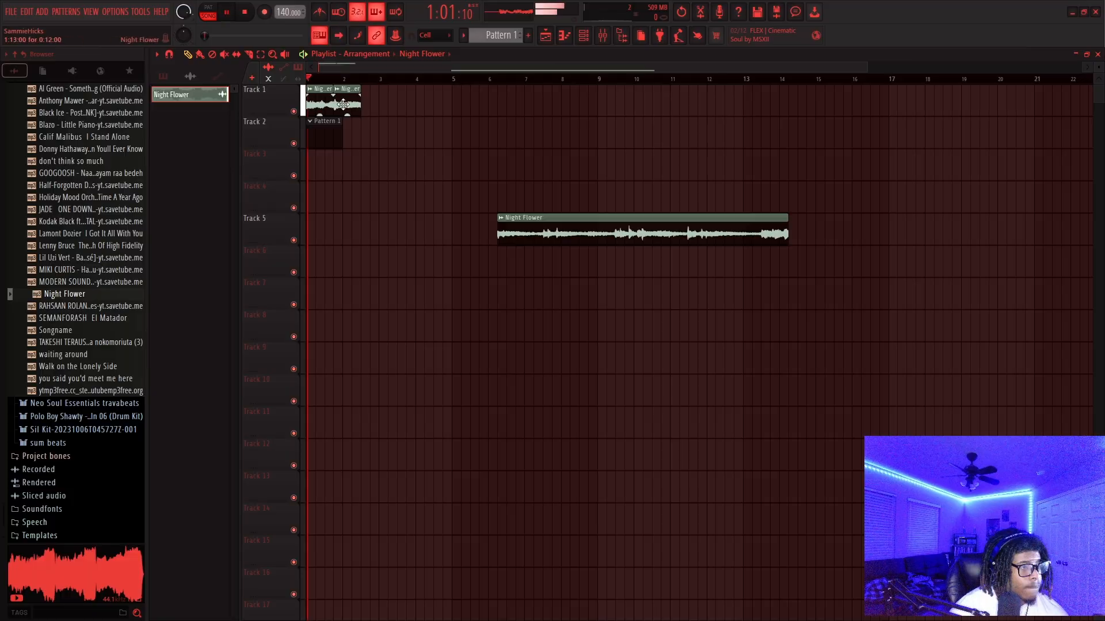
# Place a third Night Flower chop after the two 12-step chops on Track 1 and select the middle chop during playback
pyautogui.press('space')
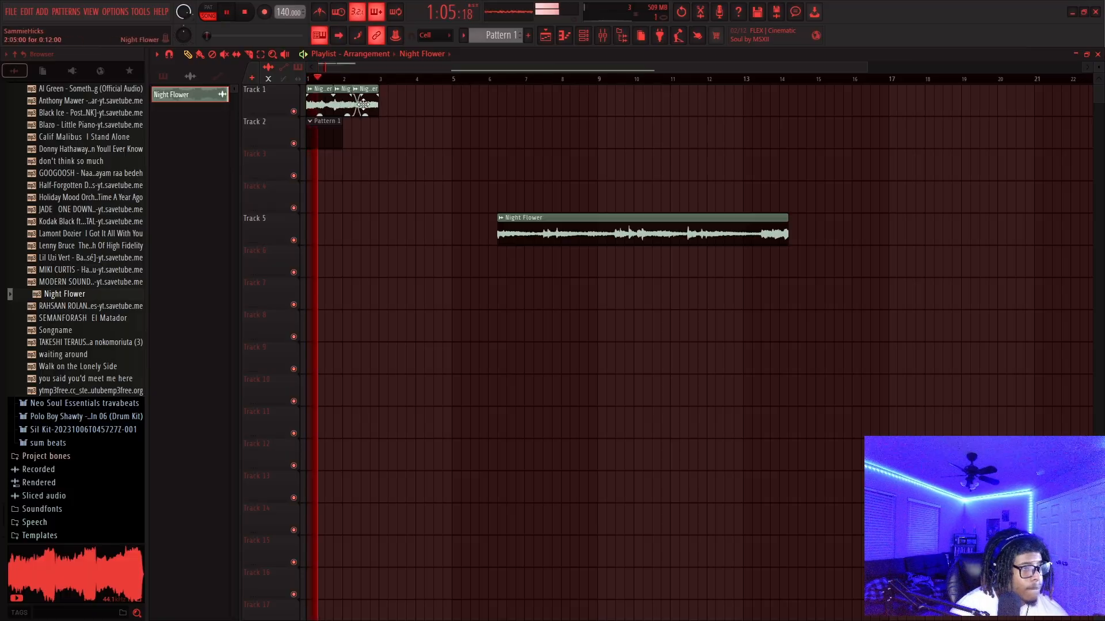
pyautogui.moveTo(357, 100)
pyautogui.mouseDown()
pyautogui.moveTo(387, 99)
pyautogui.moveTo(359, 89)
pyautogui.mouseUp()
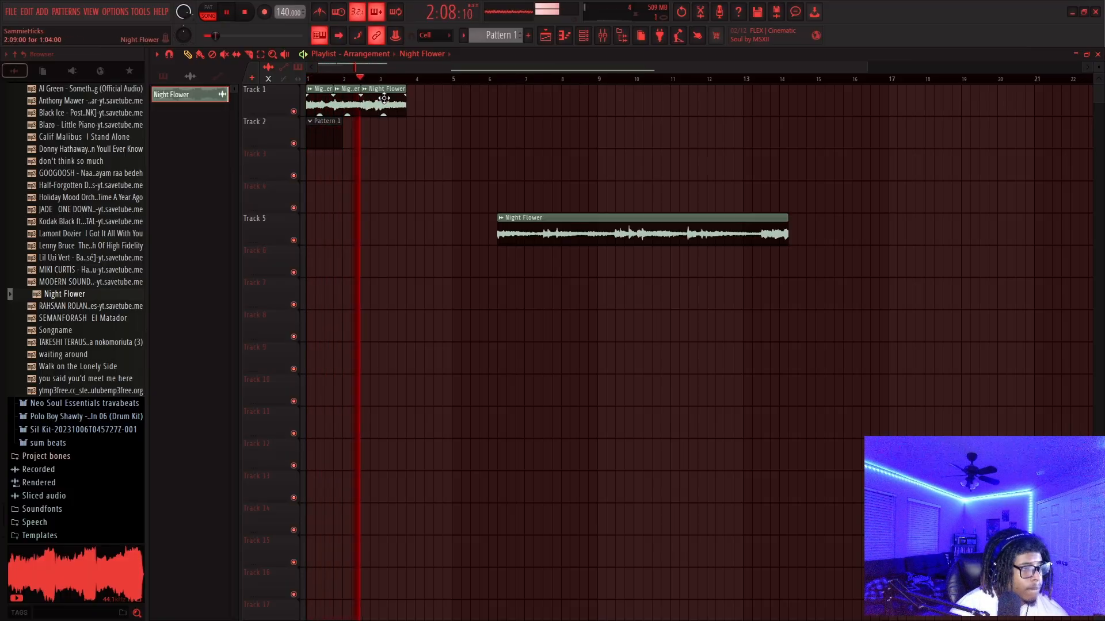
pyautogui.keyDown('ctrl'); pyautogui.click(347, 106); pyautogui.keyUp('ctrl')
pyautogui.moveTo(866, 68); pyautogui.dragTo(574, 69)
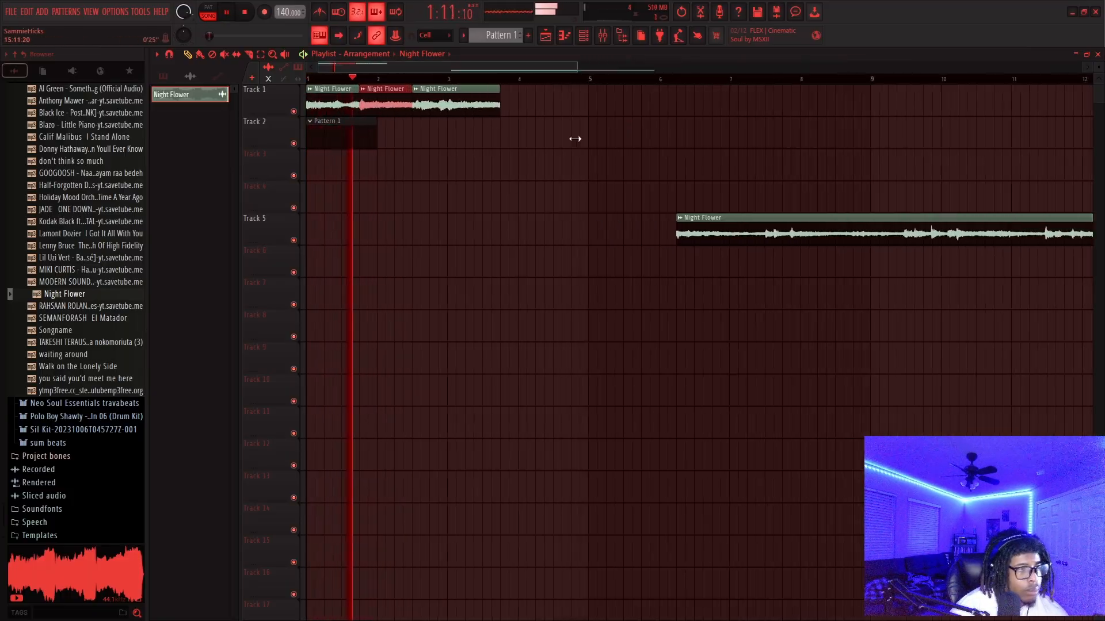
pyautogui.press('space')
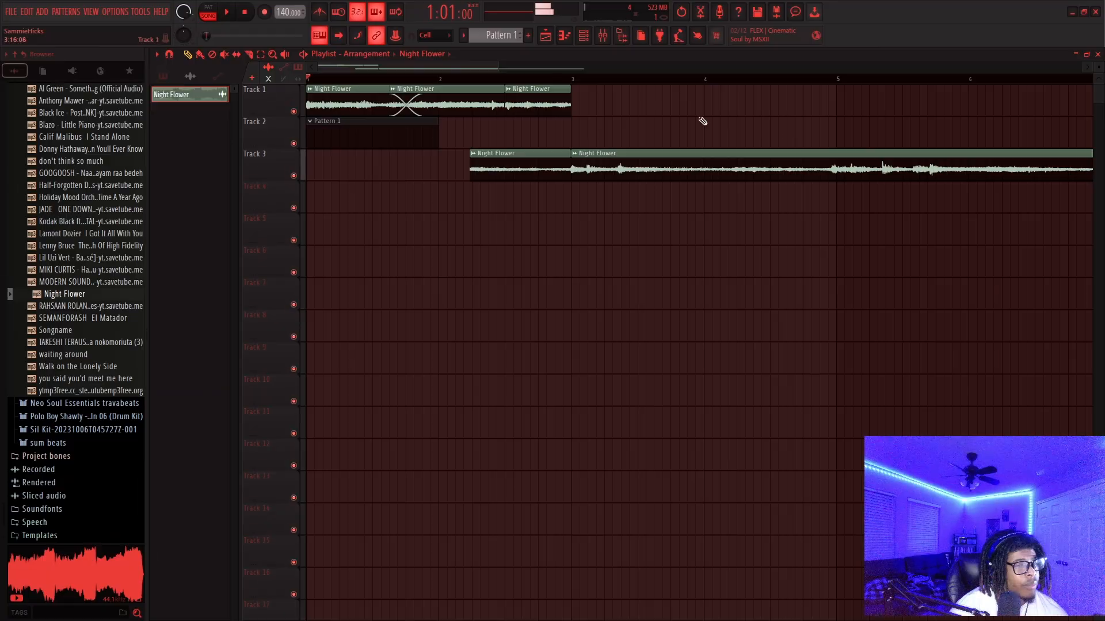
# Play the chop sequence and delete the short Night Flower piece before bar 3 on Track 3
pyautogui.press('space')
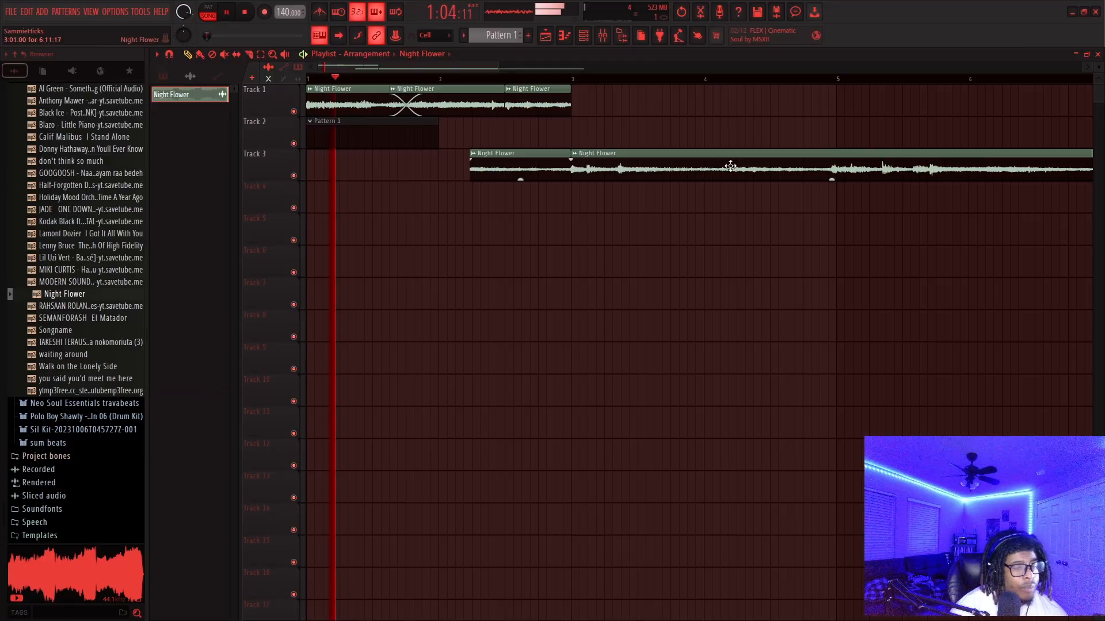
pyautogui.hotkey('ctrl', 'z')
pyautogui.hotkey('ctrl', 'z')
pyautogui.rightClick(509, 154)
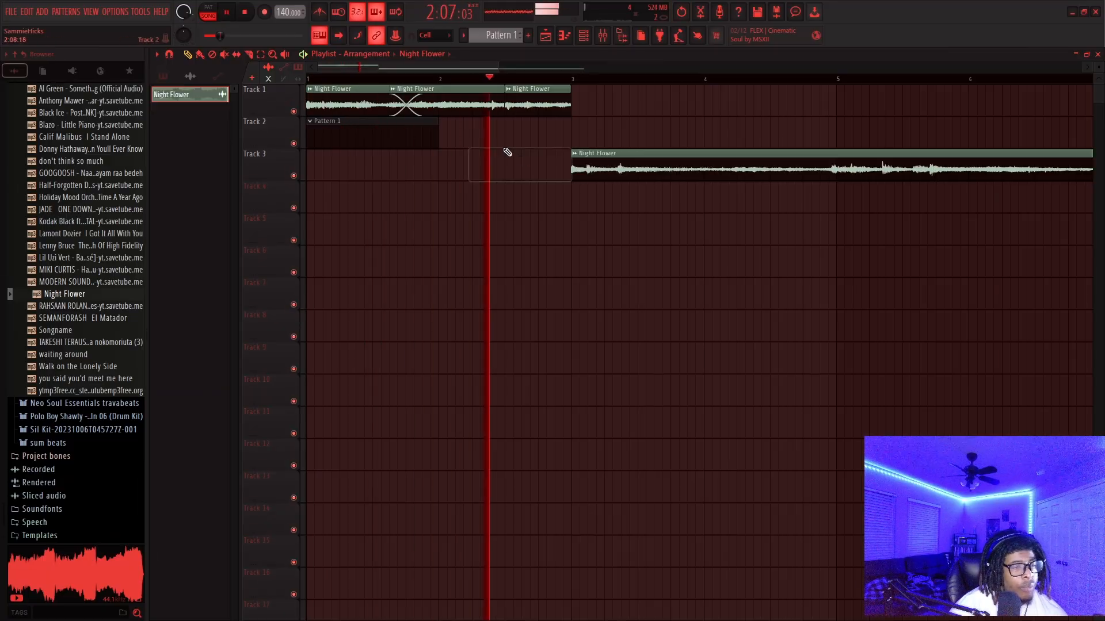
# Slice the Night Flower clip on Track 3 and delete the later pieces, keeping a 20-step chop from bar 3
pyautogui.click(248, 54)
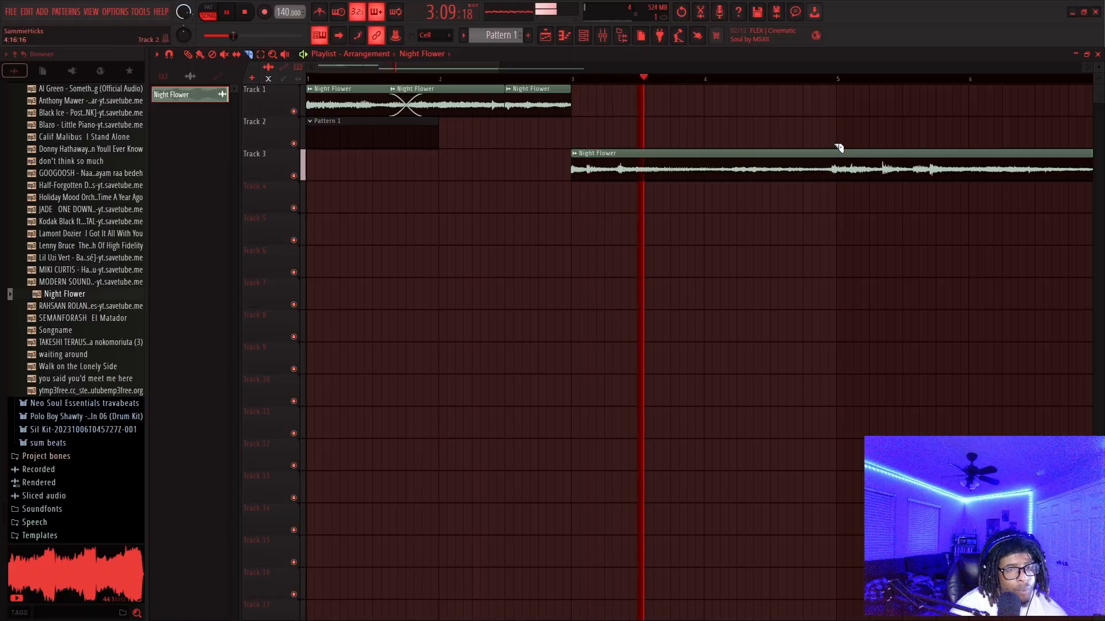
pyautogui.moveTo(830, 141); pyautogui.dragTo(834, 184)
pyautogui.click(188, 55)
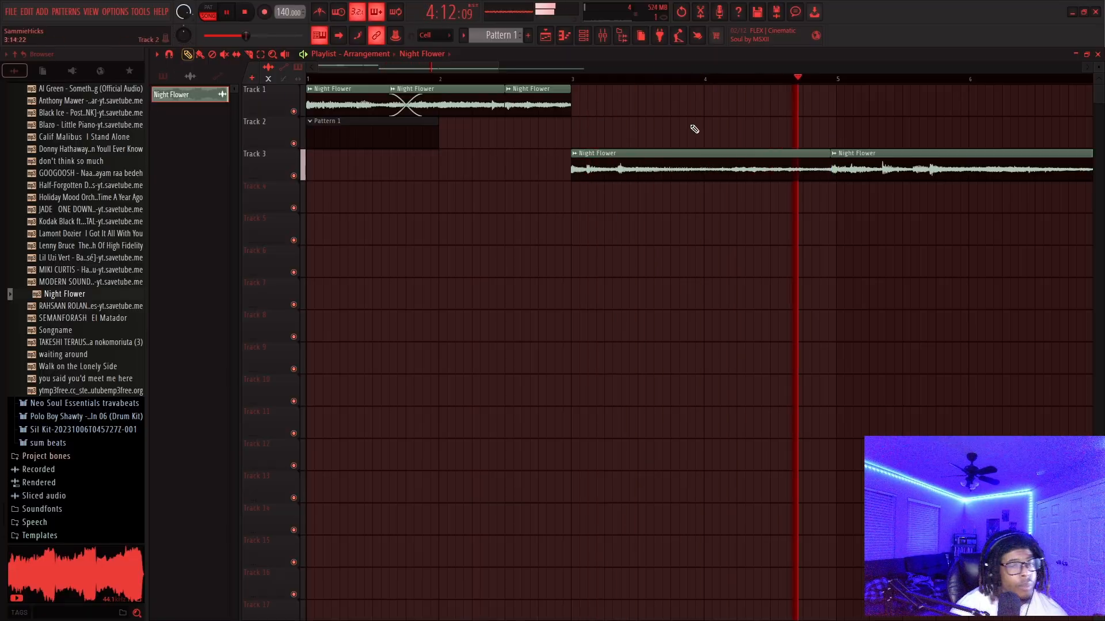
pyautogui.rightClick(886, 162)
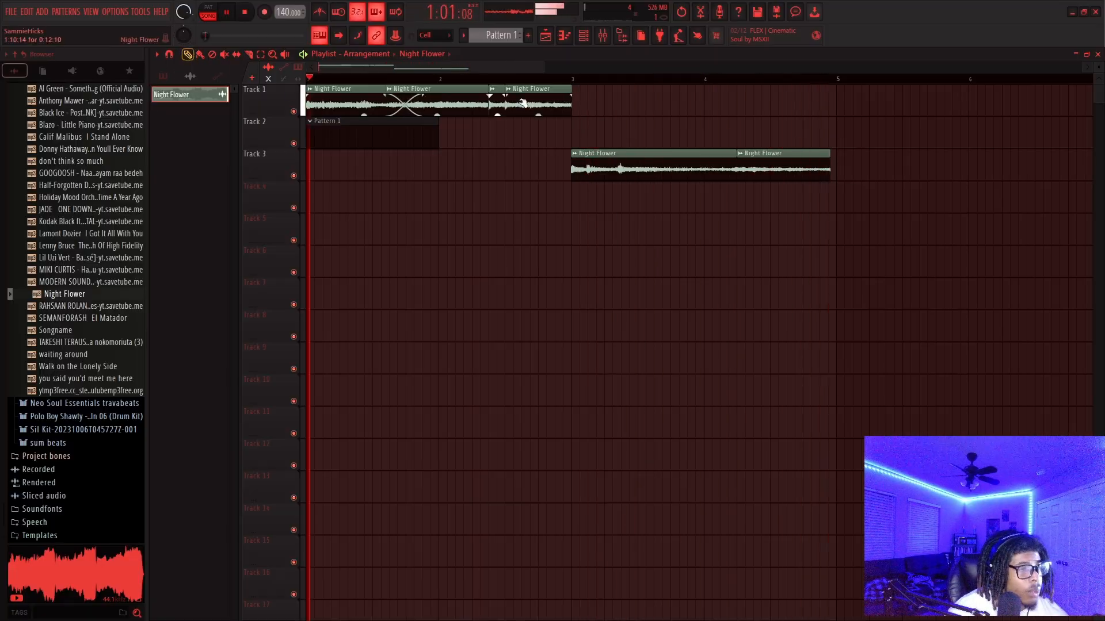
pyautogui.rightClick(766, 167)
# Place a copy of the 20-step chop at bar 4, step 9 on Track 3 and adjust the end of each chop
pyautogui.moveTo(927, 167); pyautogui.dragTo(822, 172)
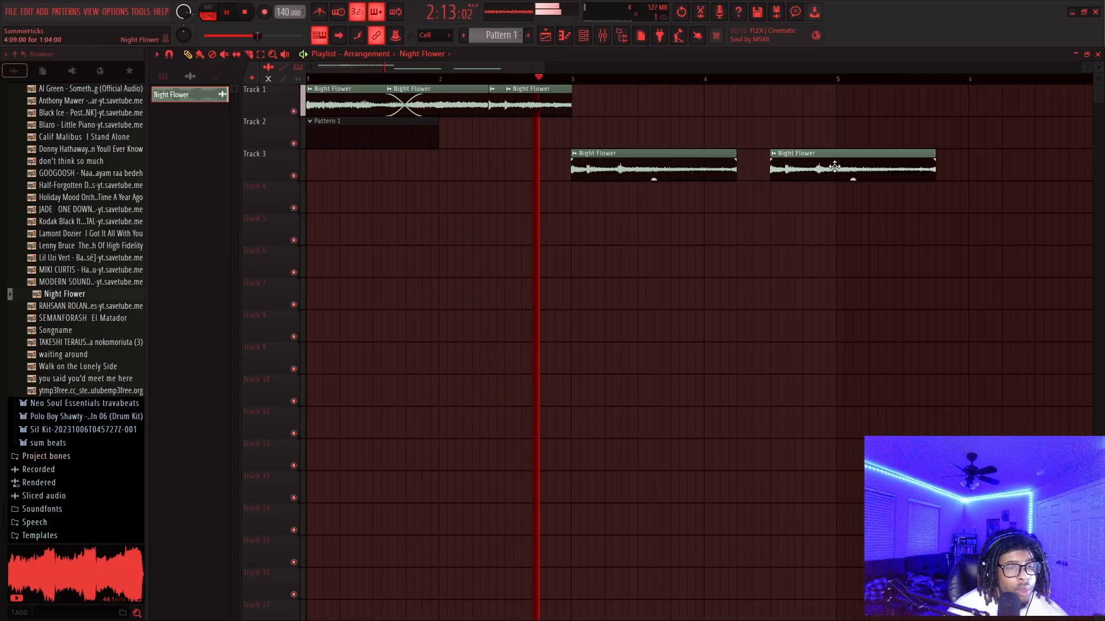
pyautogui.moveTo(736, 149); pyautogui.dragTo(770, 151)
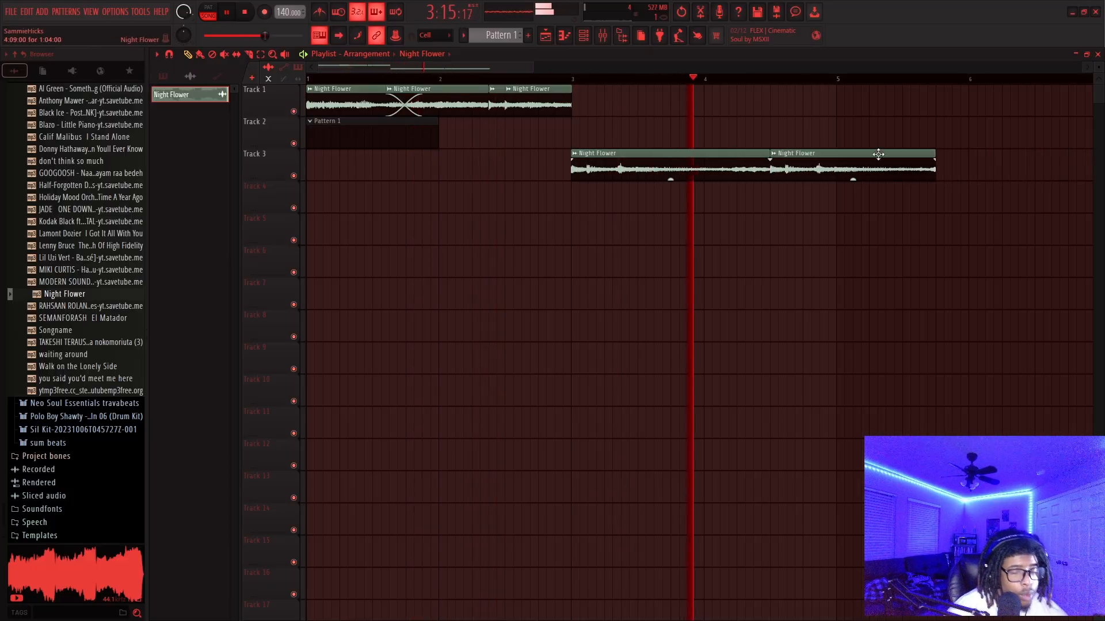
pyautogui.moveTo(936, 161); pyautogui.dragTo(821, 173)
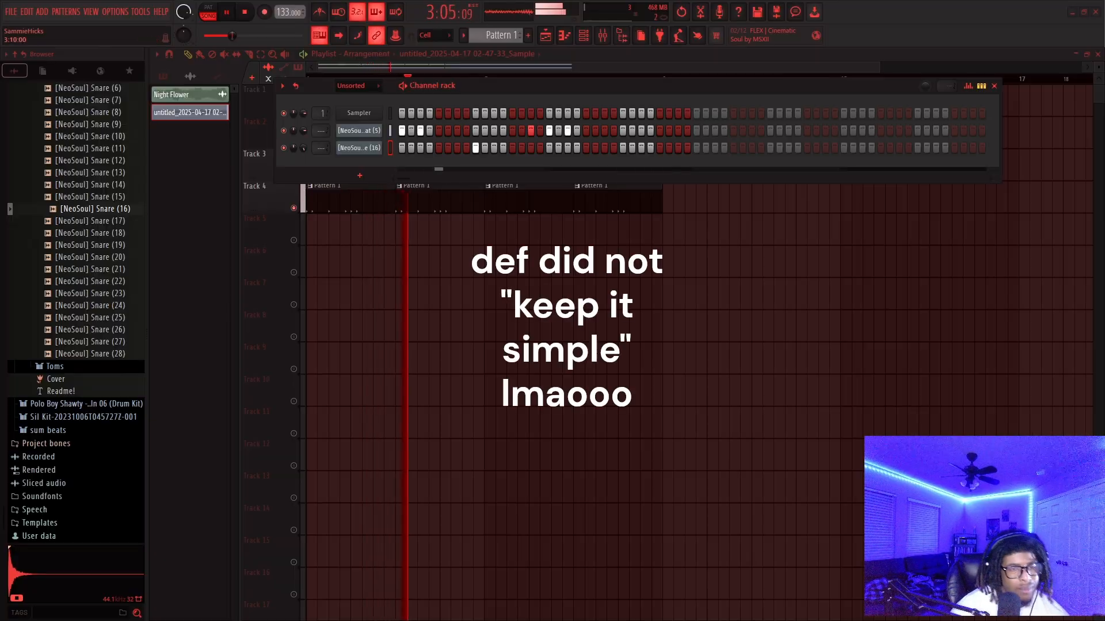
# Add hits on steps 23 and 25 of the NeoSoul Snare (16) channel and collapse the Snares folder
pyautogui.click(622, 148)
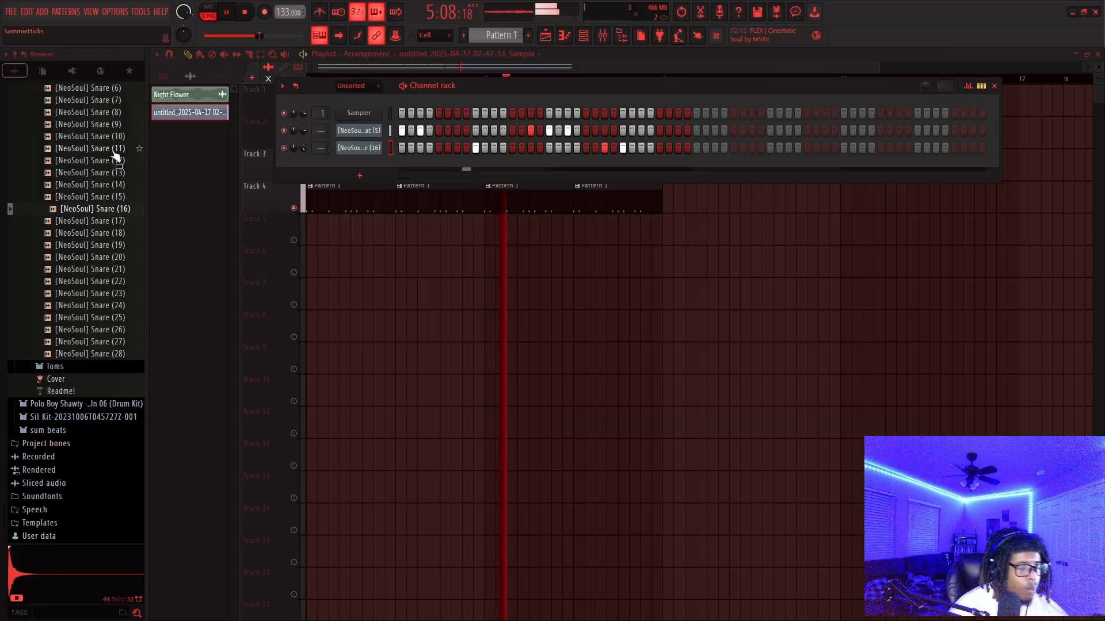
pyautogui.scroll(8, 86, 276)
pyautogui.click(47, 305)
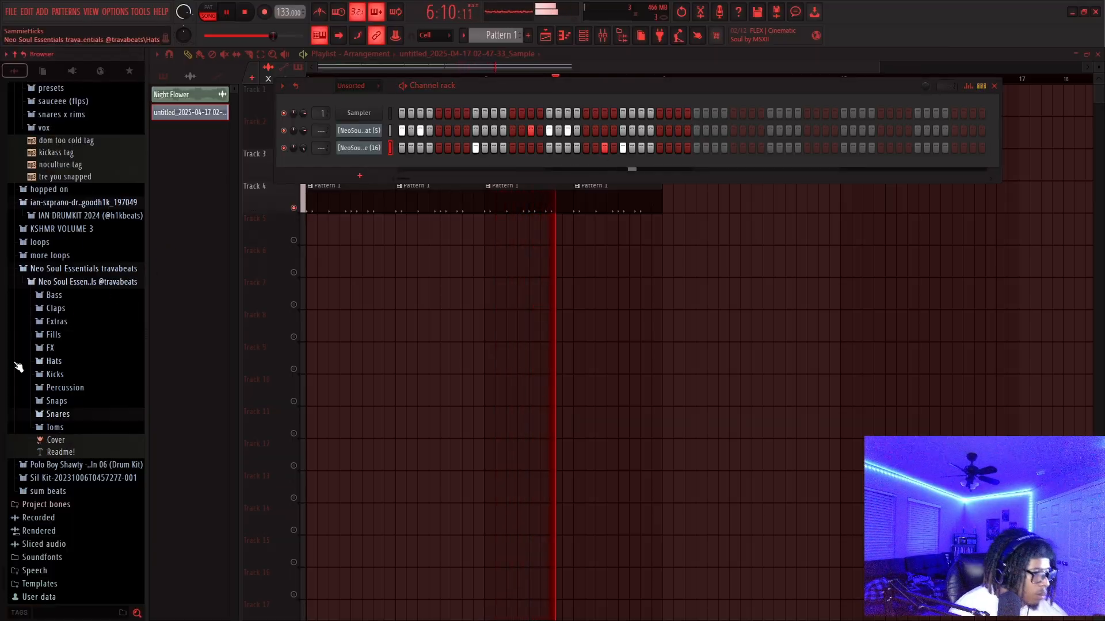
# Add NeoSoul Kick (30) from the Kicks folder as a channel with hits on steps 1, 5, 15, 19, 21 and 27
pyautogui.click(52, 351)
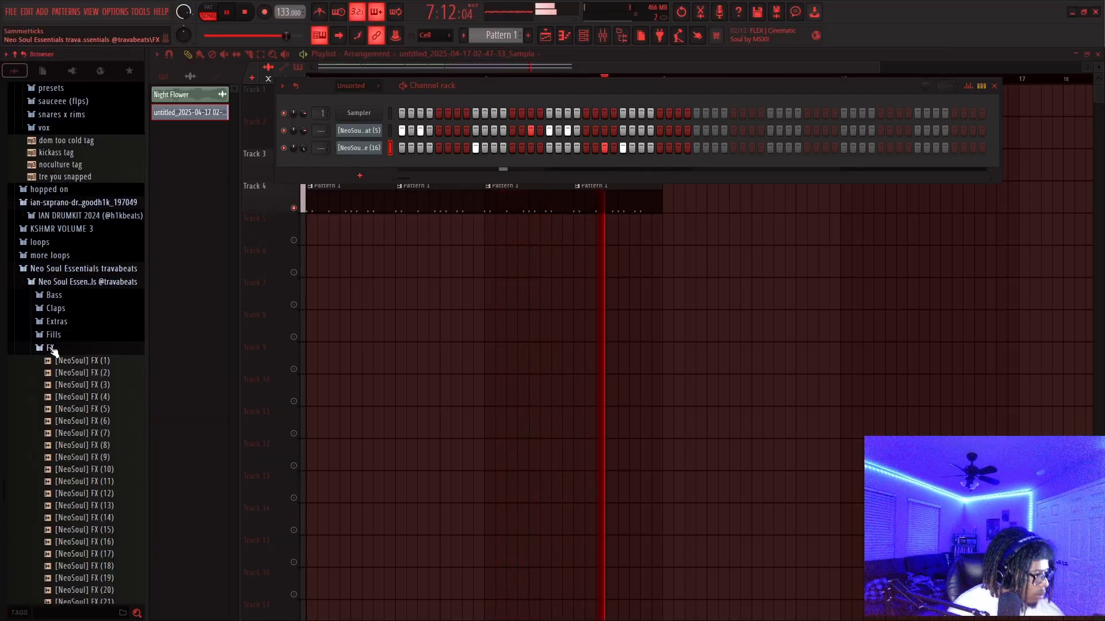
pyautogui.click(52, 350)
pyautogui.click(62, 374)
pyautogui.click(90, 410)
pyautogui.click(69, 402)
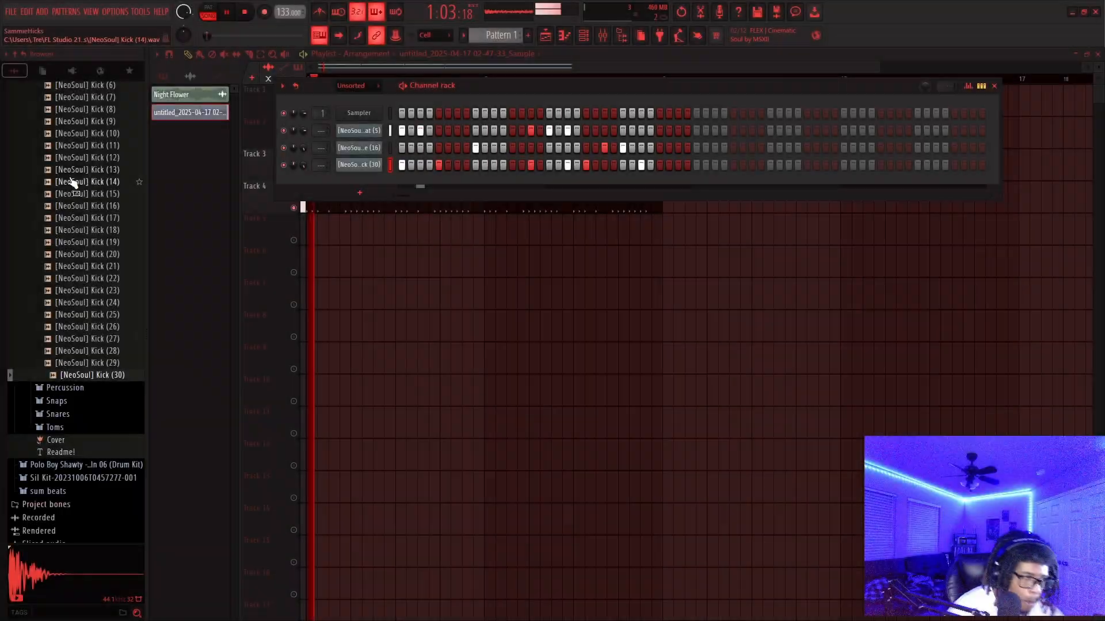
# Replace the NeoSoul hat (5) sample with babyface hh from the hidden stash hats folder and collapse the sample folders
pyautogui.scroll(5, 69, 345)
pyautogui.click(55, 339)
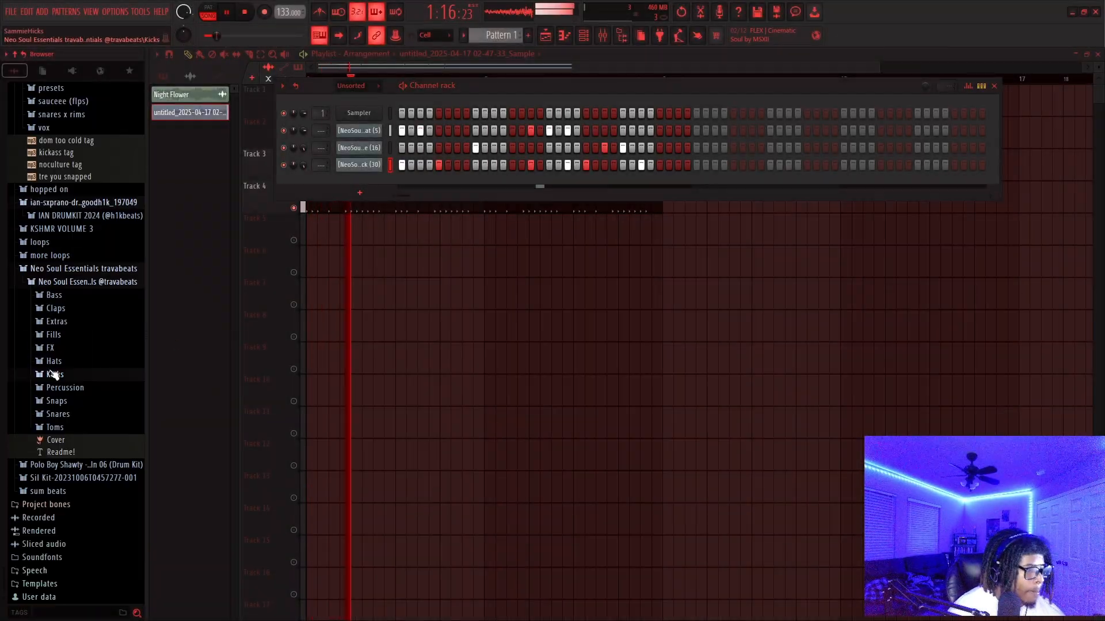
pyautogui.scroll(5, 55, 373)
pyautogui.click(42, 227)
pyautogui.click(65, 252)
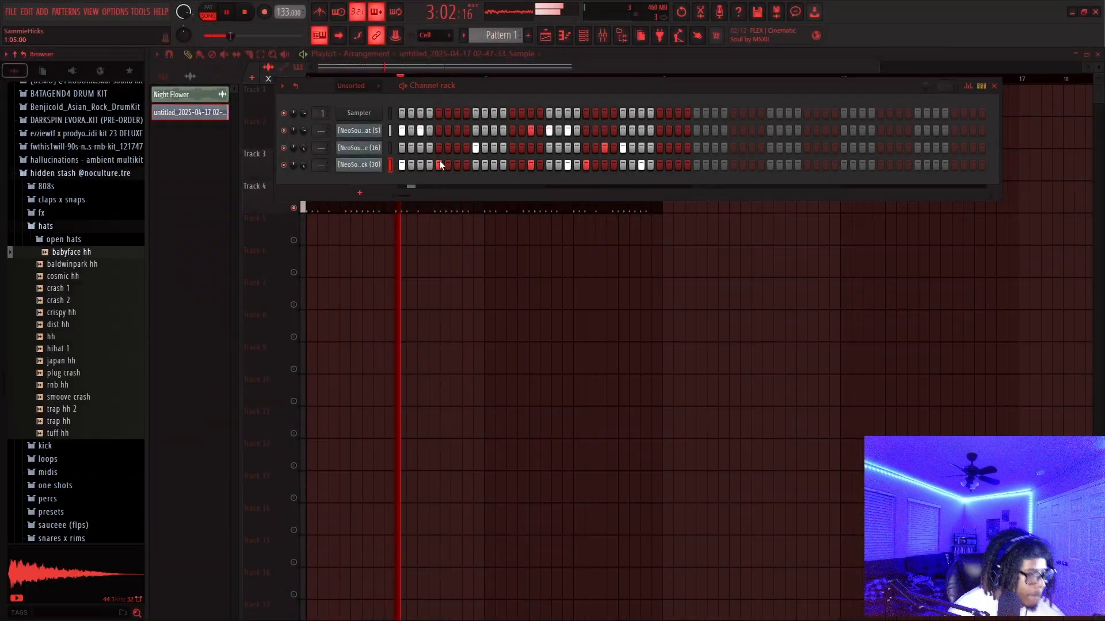
pyautogui.moveTo(78, 256); pyautogui.dragTo(358, 131)
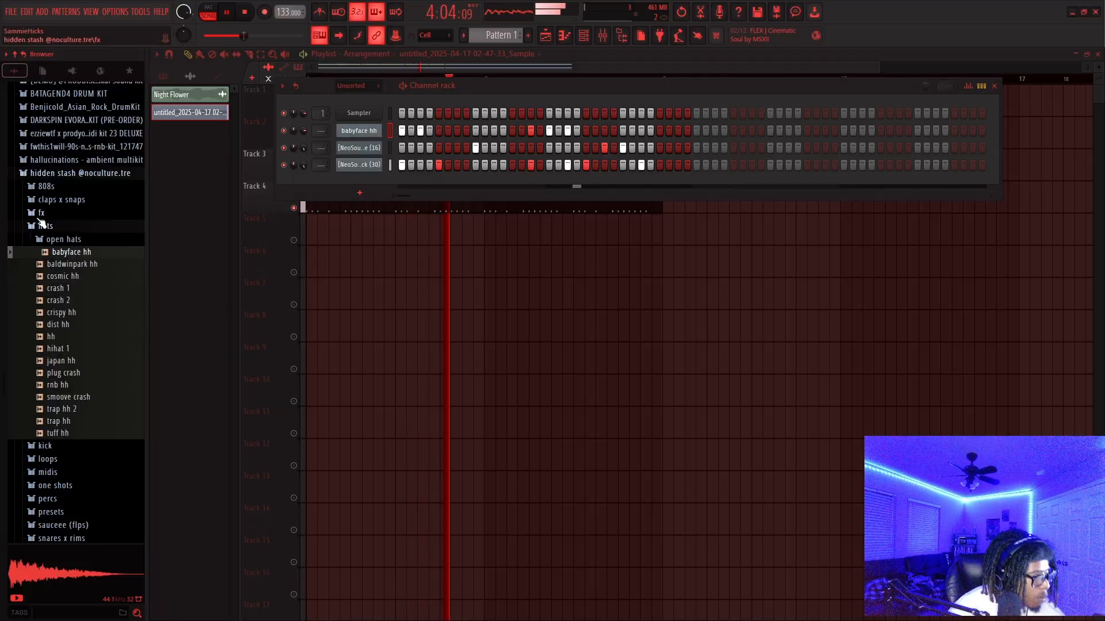
pyautogui.click(46, 226)
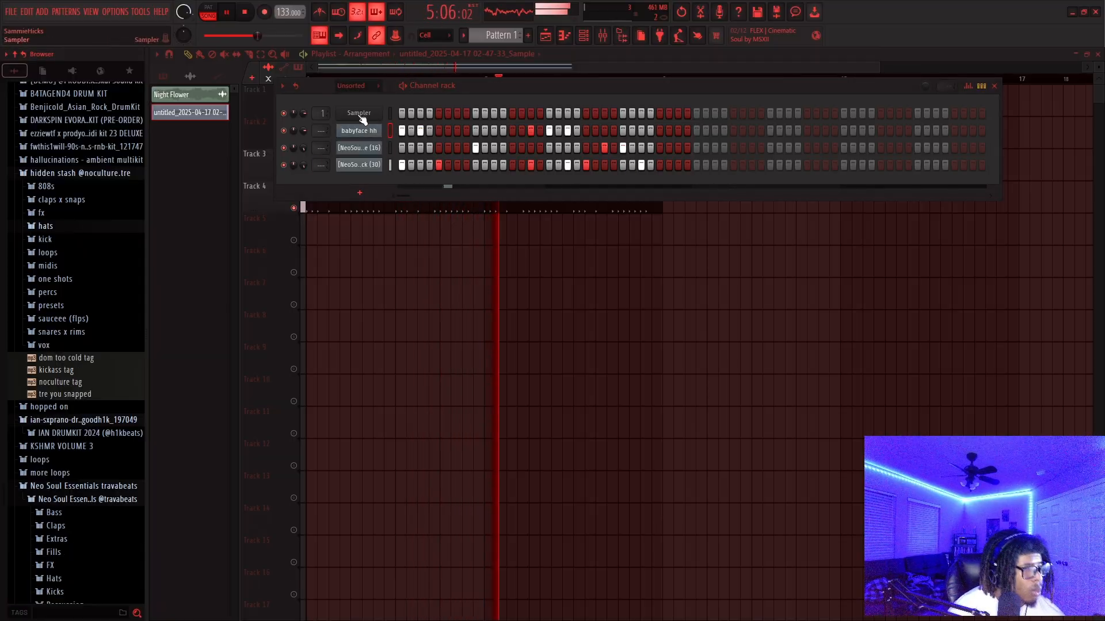
# Replace the default Sampler channel with the Kontakt plugin
pyautogui.rightClick(361, 117)
pyautogui.click(412, 239)
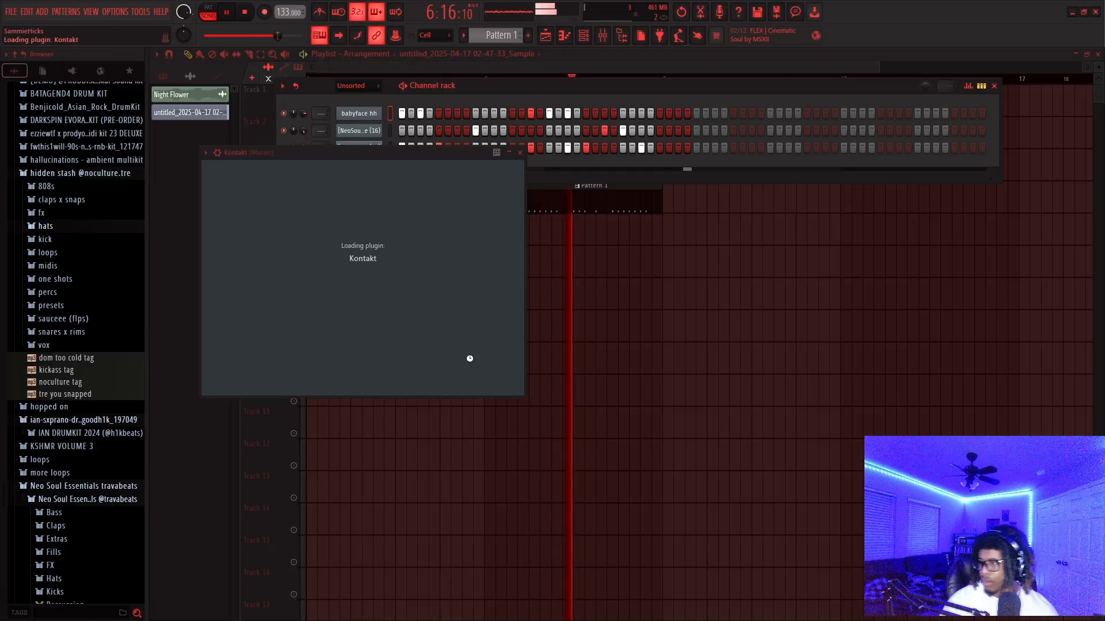
pyautogui.scroll(-1, 357, 311)
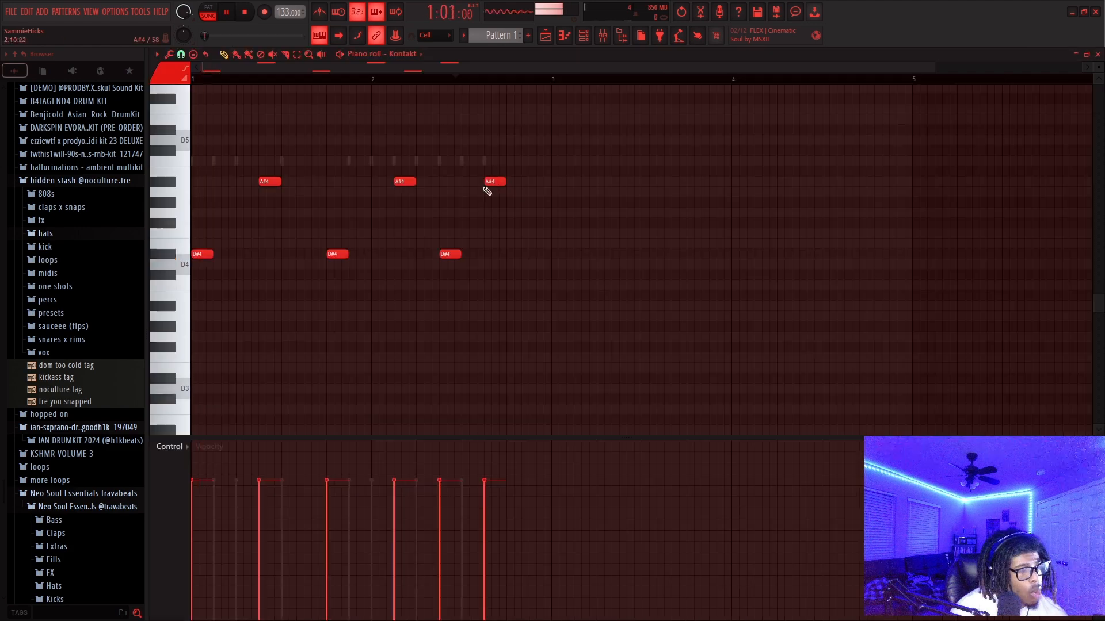
# Delete the last D#4 and A#4 Kontakt notes, redraw them at bar 2, steps 9 and 13, and close the piano roll
pyautogui.rightClick(488, 183)
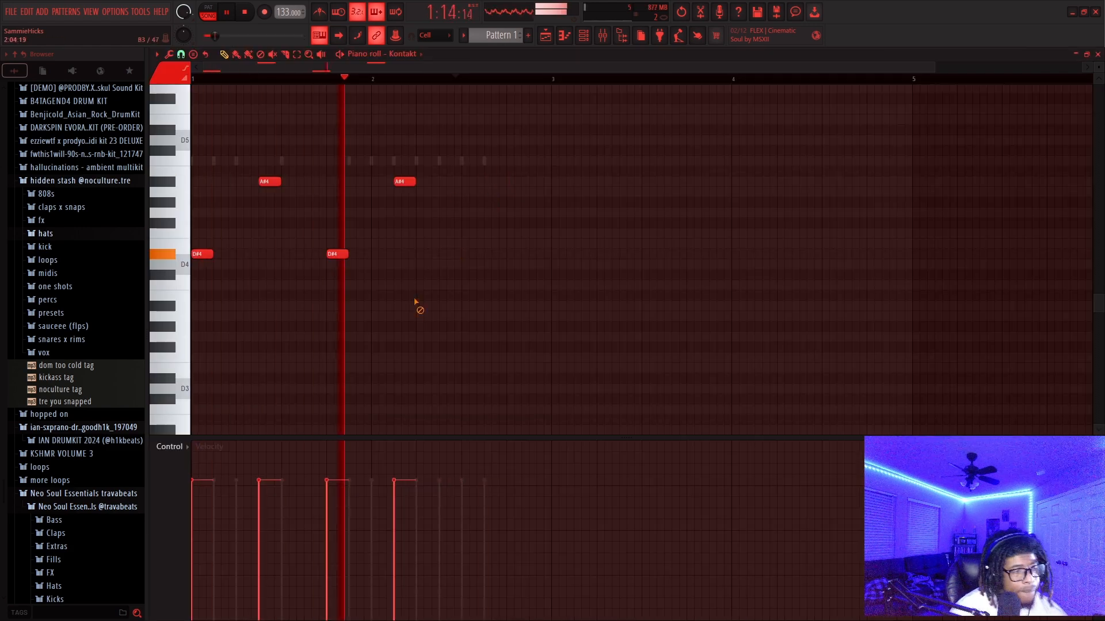
pyautogui.click(464, 254)
pyautogui.click(510, 181)
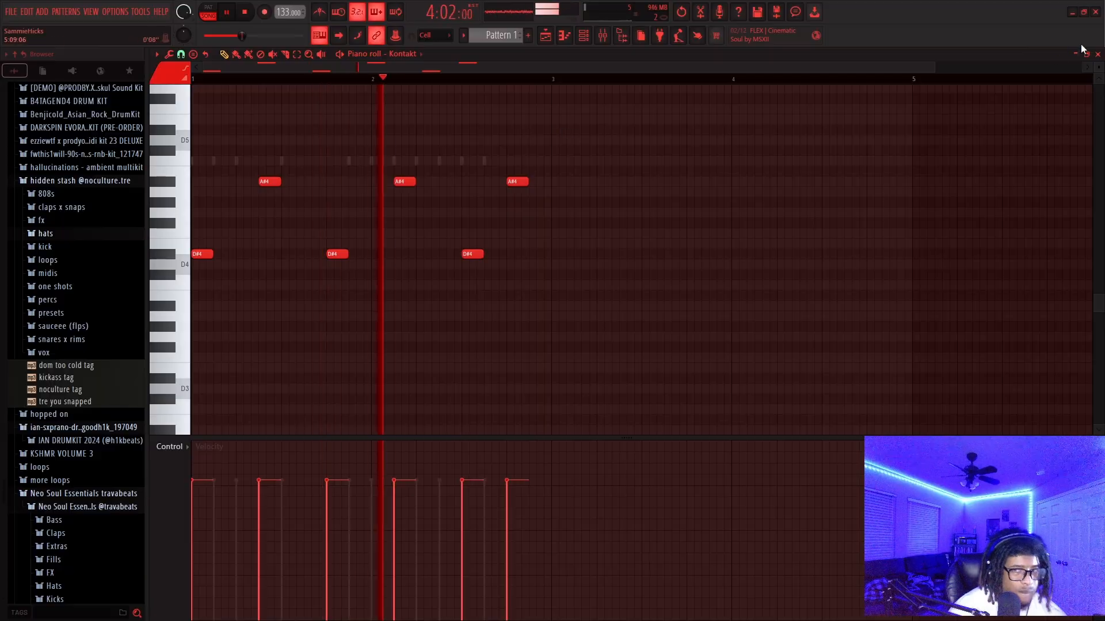
pyautogui.click(1098, 54)
# Make the Pattern 1 clip at bar 5 on Track 4 unique as Pattern 2 and open its Kontakt notes in the piano roll
pyautogui.click(237, 282)
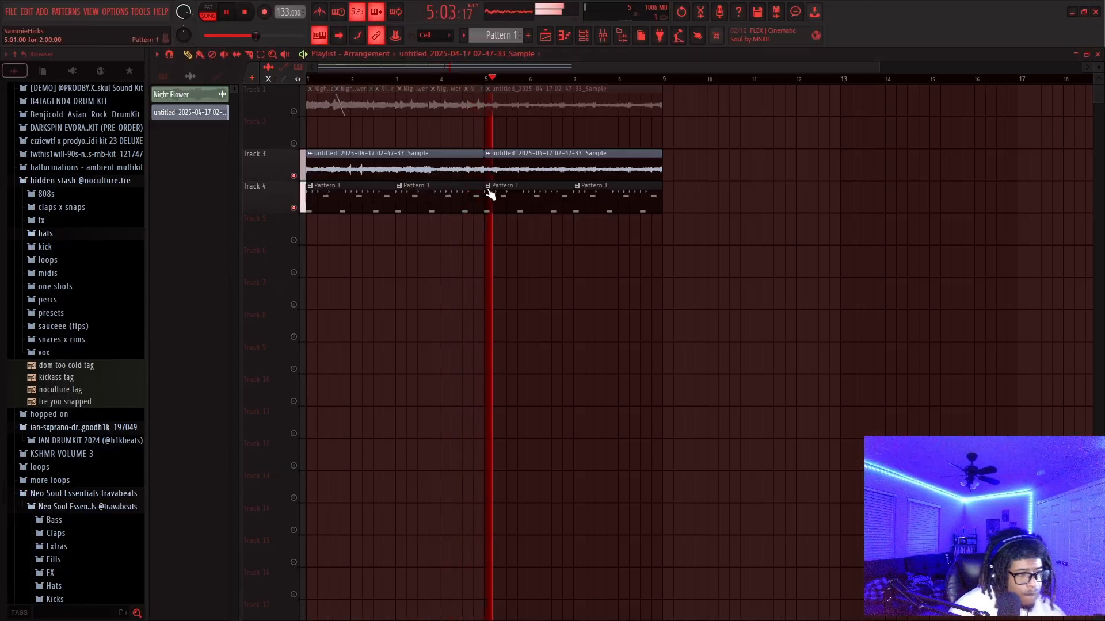
pyautogui.hotkey('ctrl', 'shift', 'c')
pyautogui.press('F7')
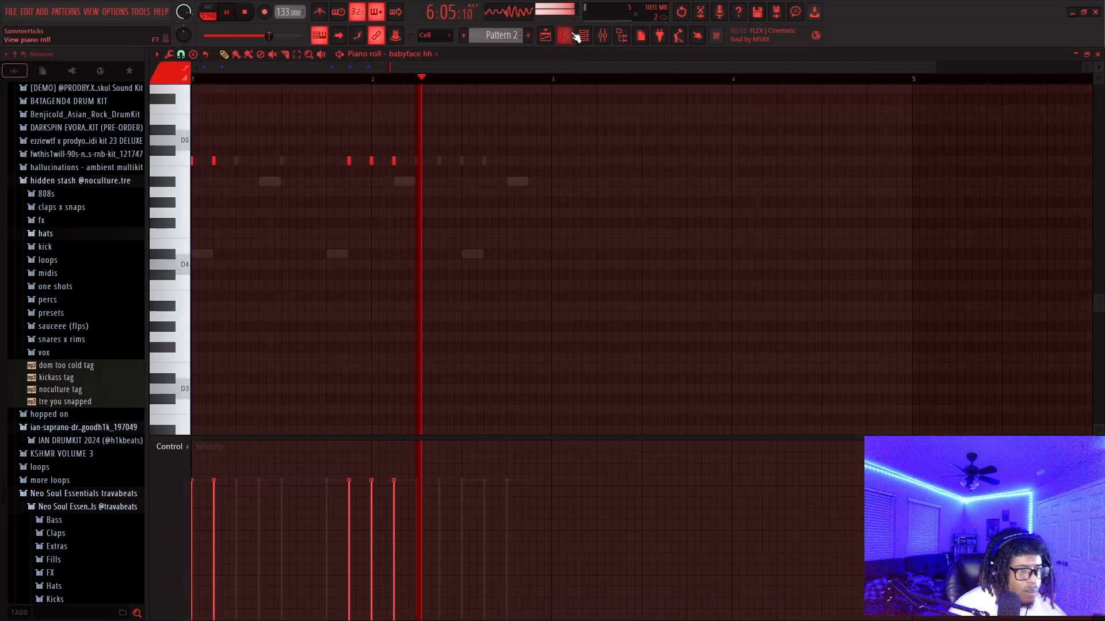
pyautogui.click(419, 57)
pyautogui.click(466, 102)
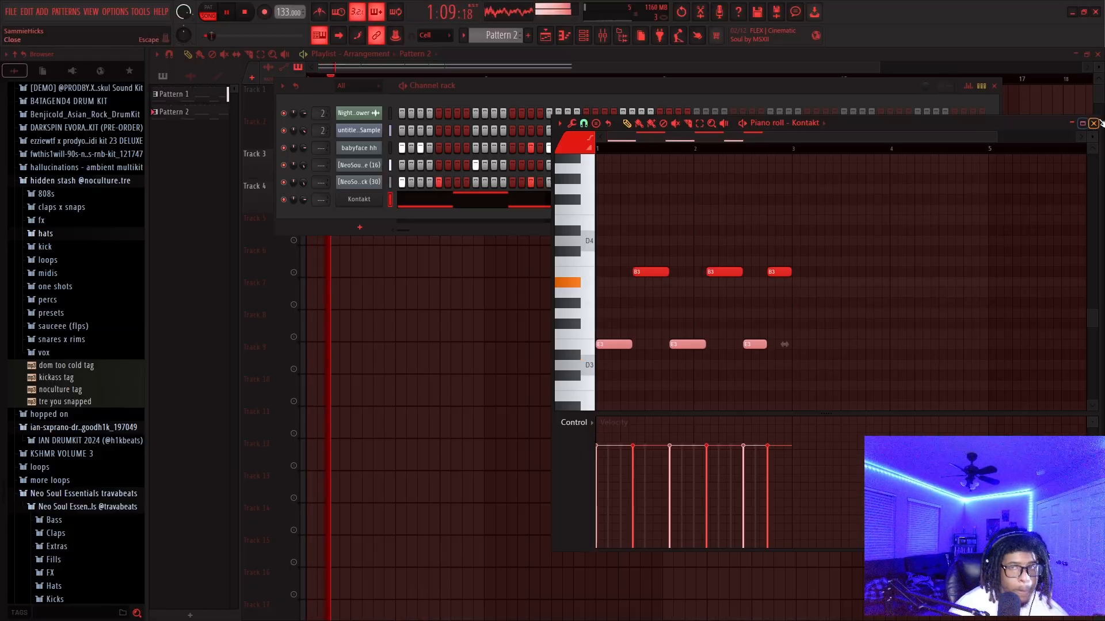
# Close the Kontakt piano roll and collapse the hidden stash and Neo Soul Essentials folders in the browser
pyautogui.click(1096, 123)
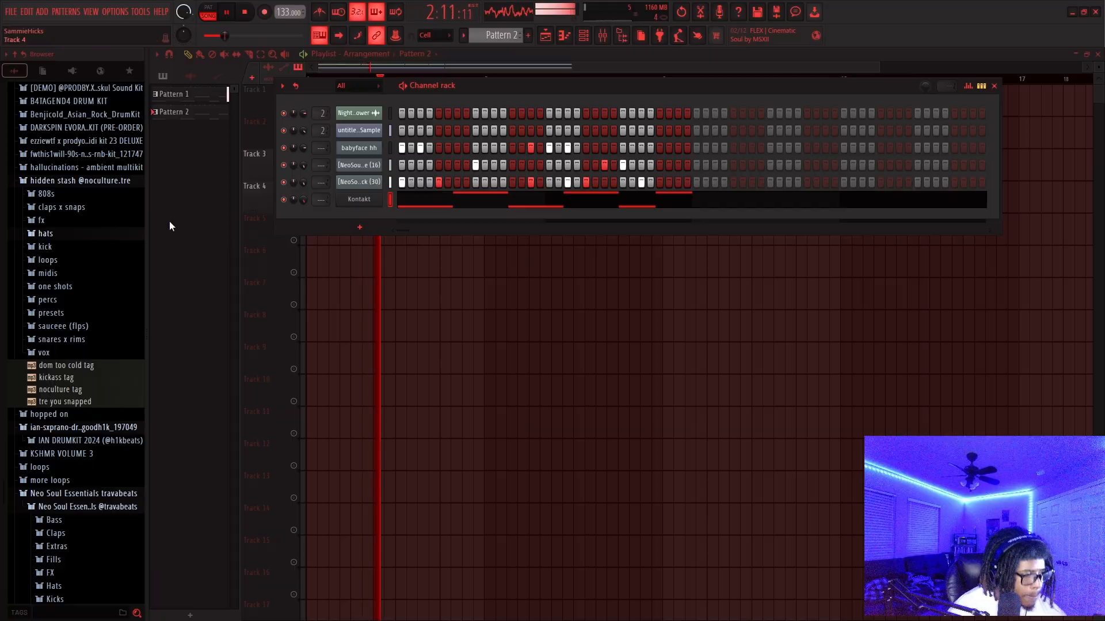
pyautogui.click(66, 183)
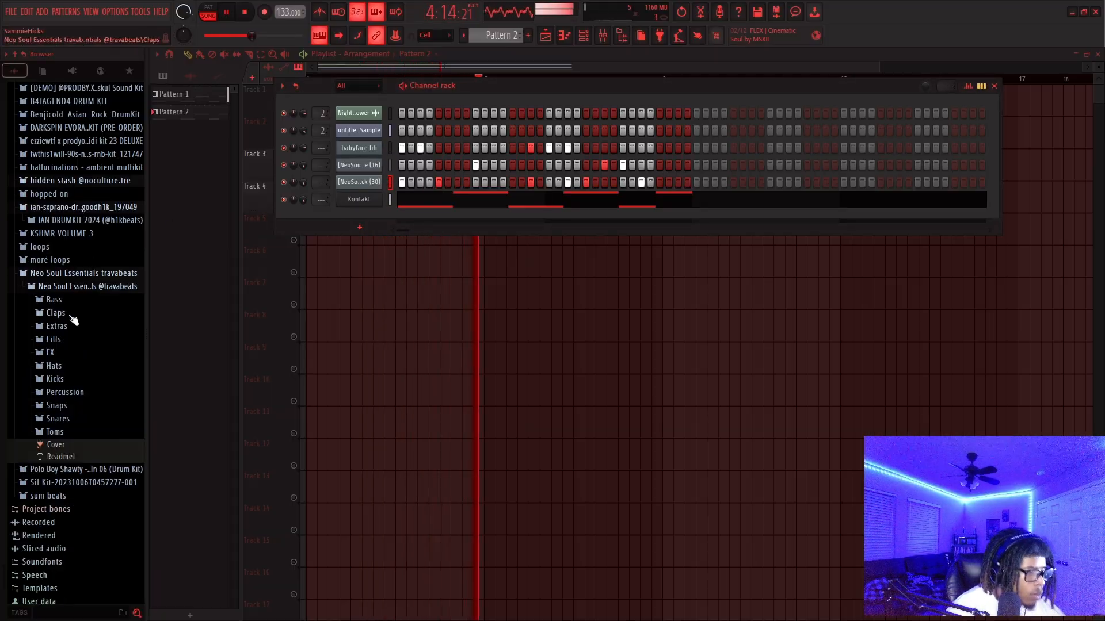
pyautogui.click(82, 276)
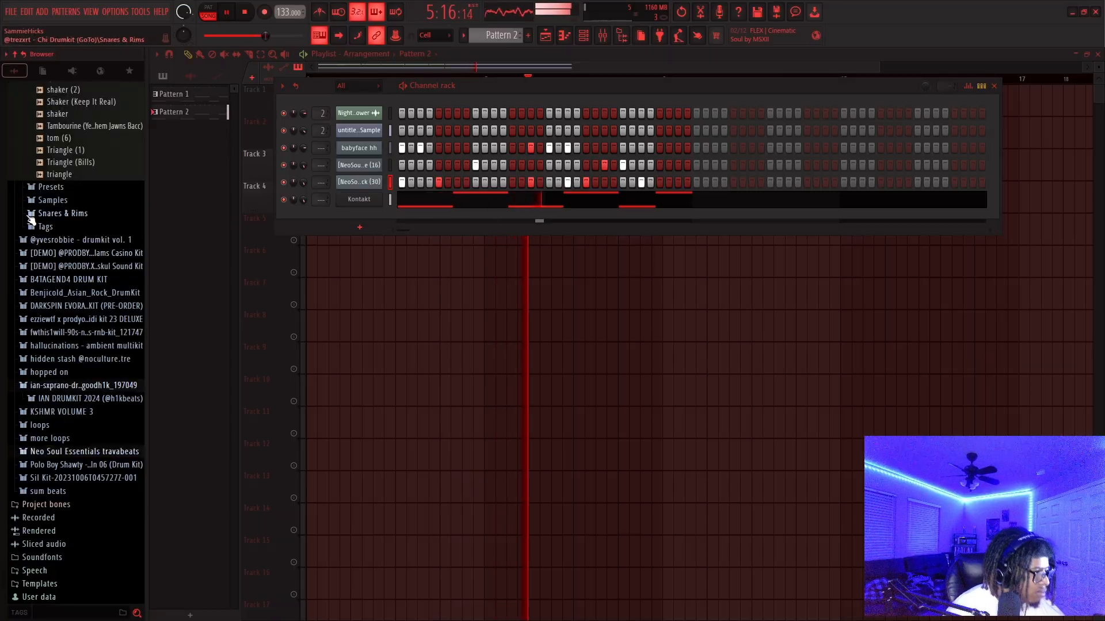
pyautogui.click(43, 240)
pyautogui.click(36, 253)
pyautogui.click(57, 254)
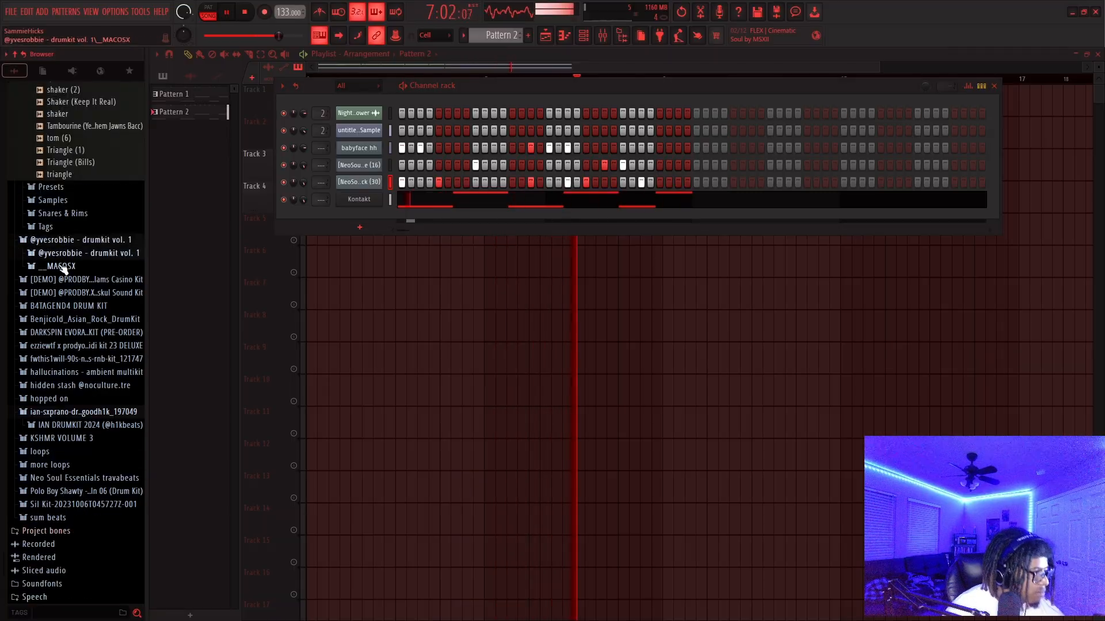
pyautogui.click(62, 255)
pyautogui.click(61, 267)
pyautogui.click(71, 283)
pyautogui.click(77, 246)
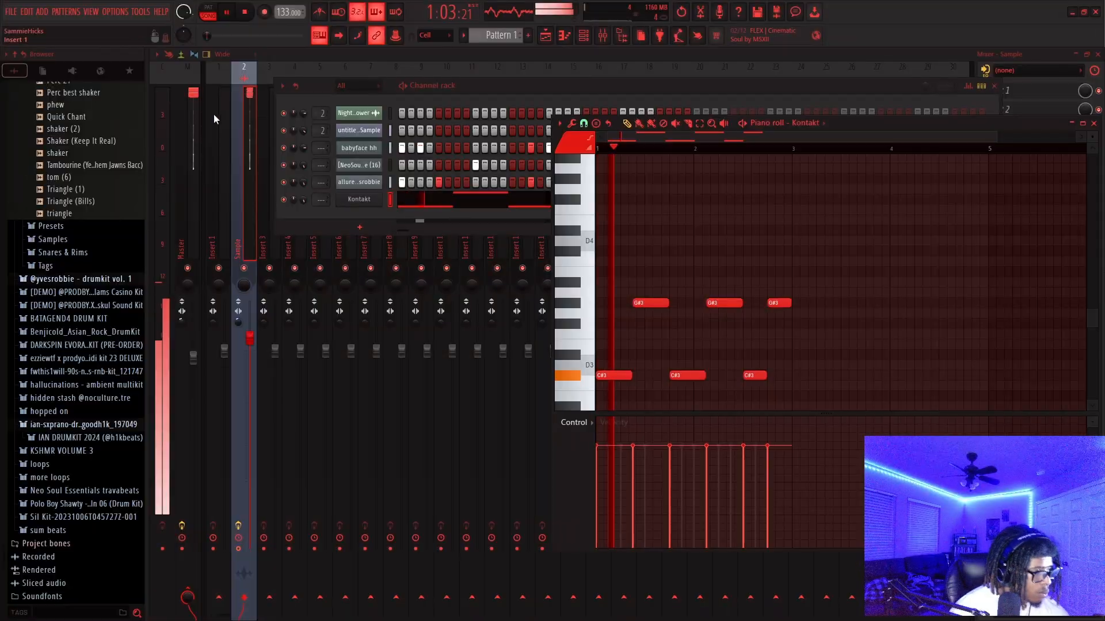
# Select the NeoSoul (16) snare channel and audition replacement sounds from the Chi Drumkit's Snares & Rims folder
pyautogui.click(395, 164)
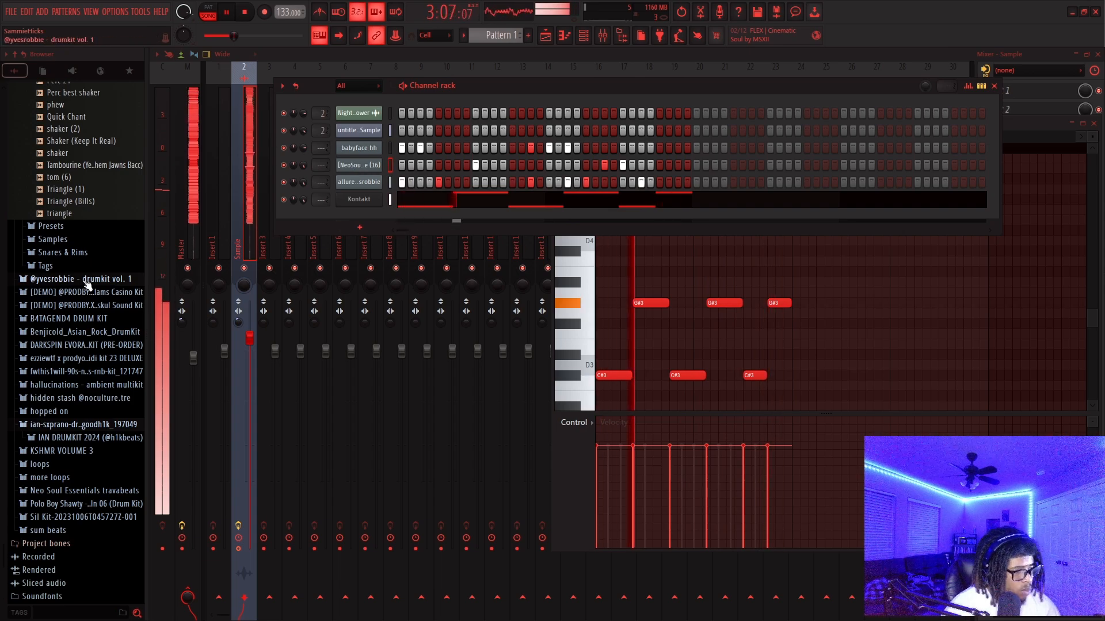
pyautogui.click(62, 253)
pyautogui.click(79, 263)
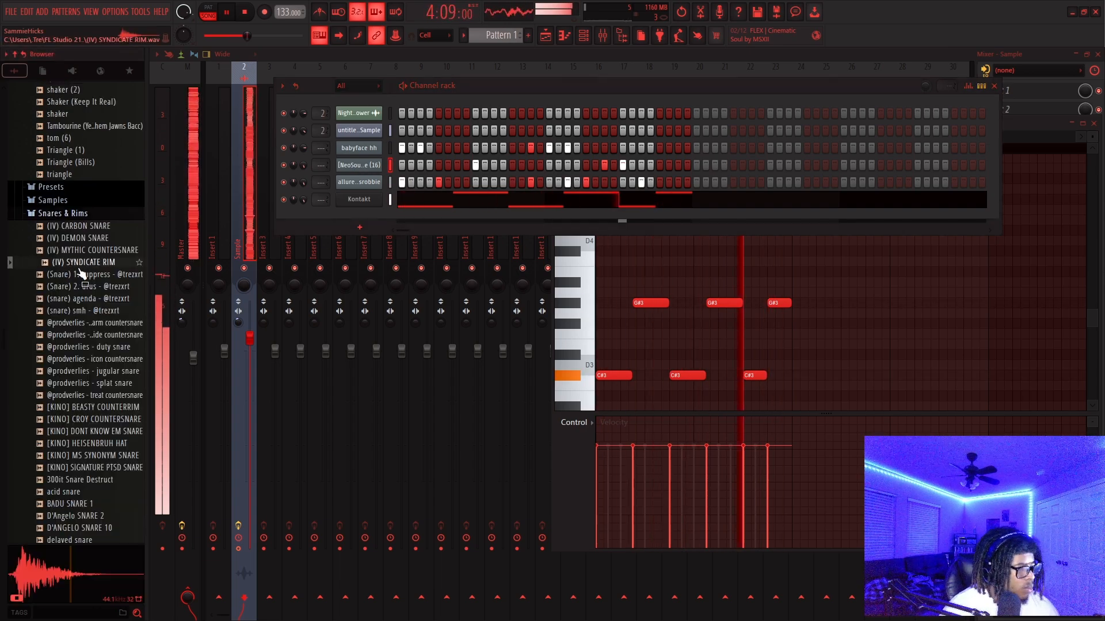
pyautogui.click(91, 287)
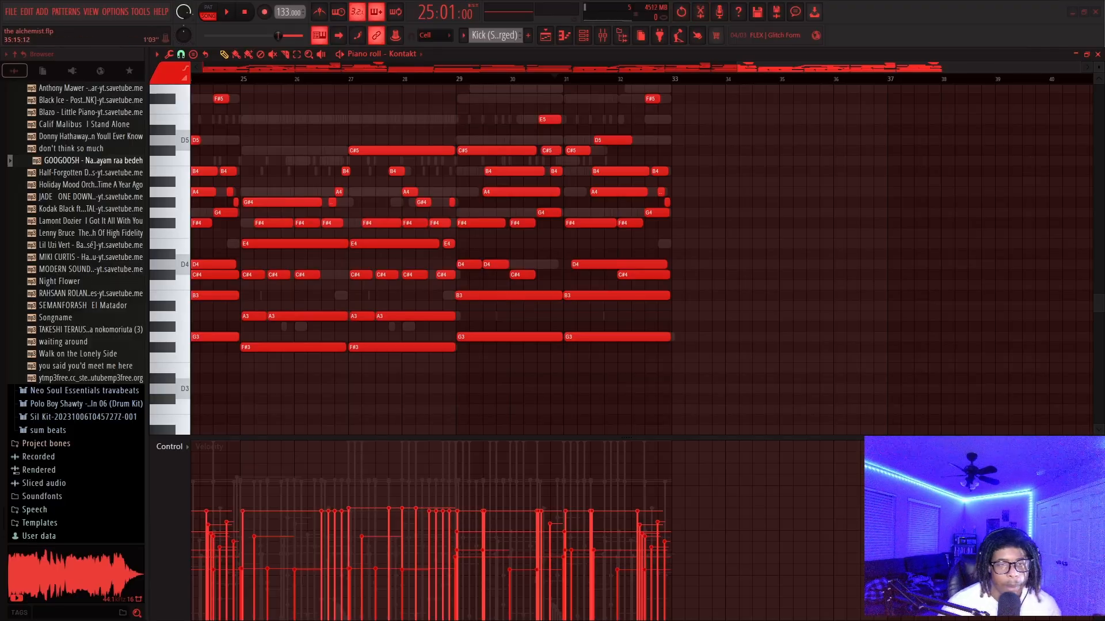
# In the alchemist.flp project, play the Kontakt and Kontakt #4 parts from bar 25 while examining their notes
pyautogui.press('space')
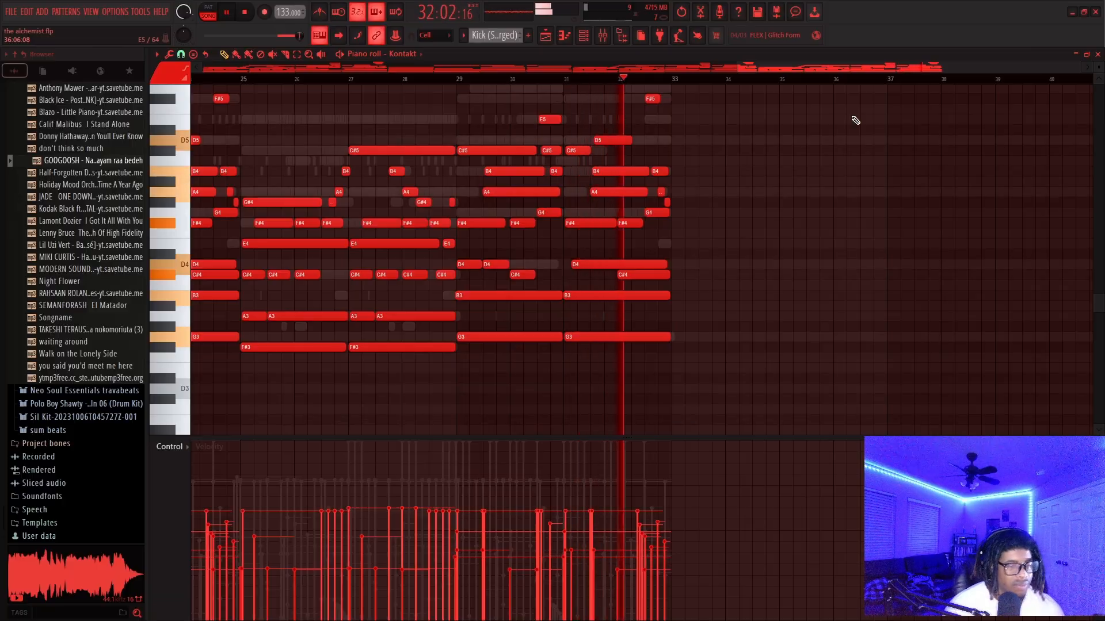
pyautogui.press('space')
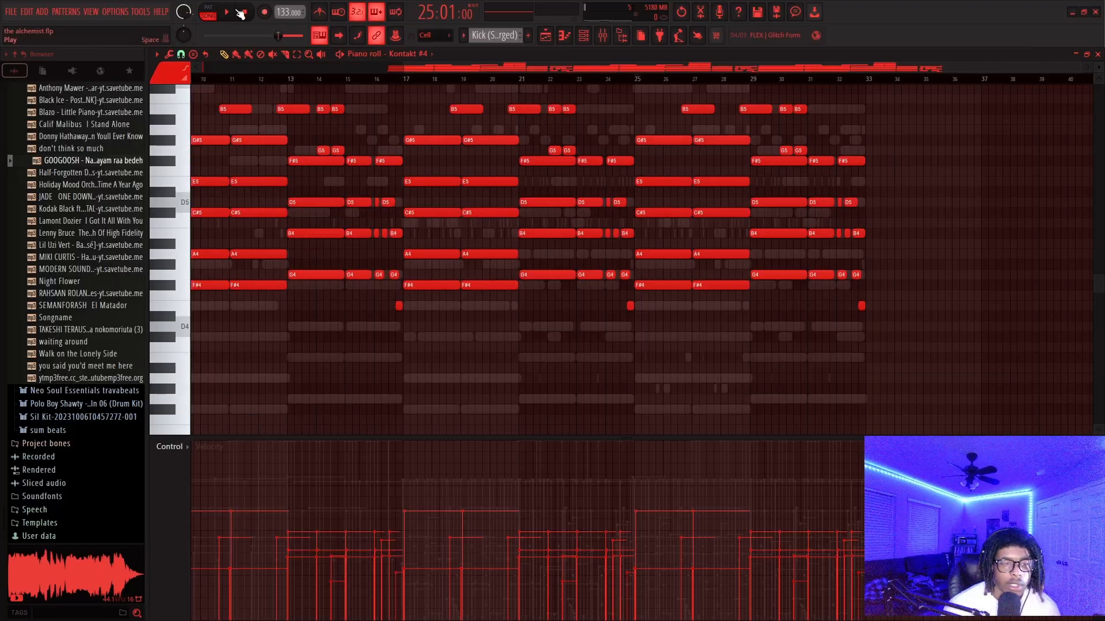
pyautogui.click(239, 11)
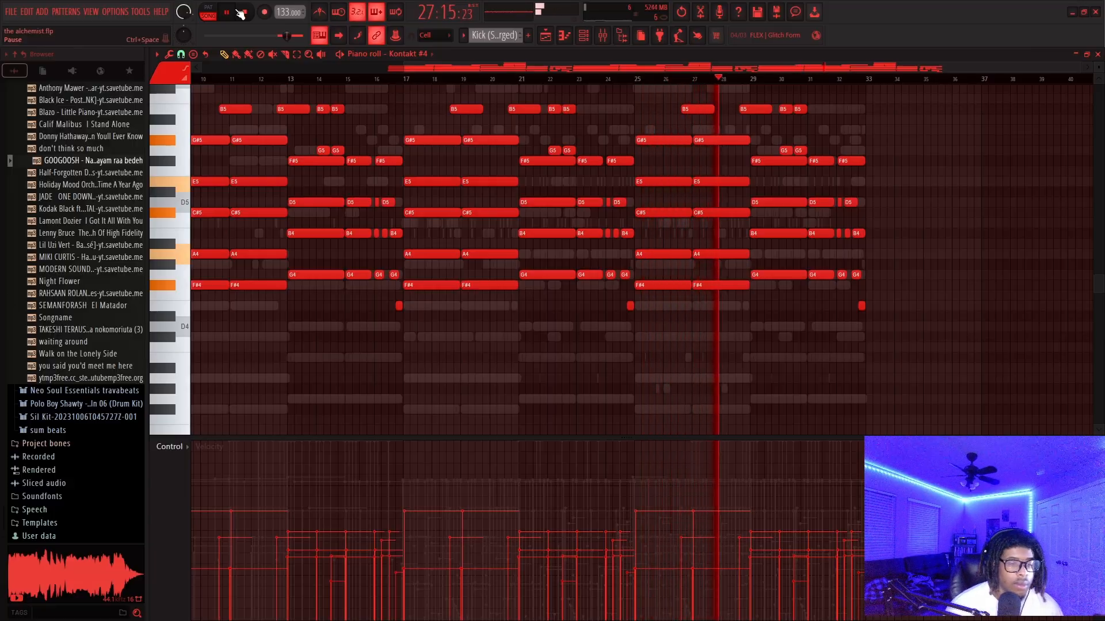
pyautogui.scroll(3, 805, 215)
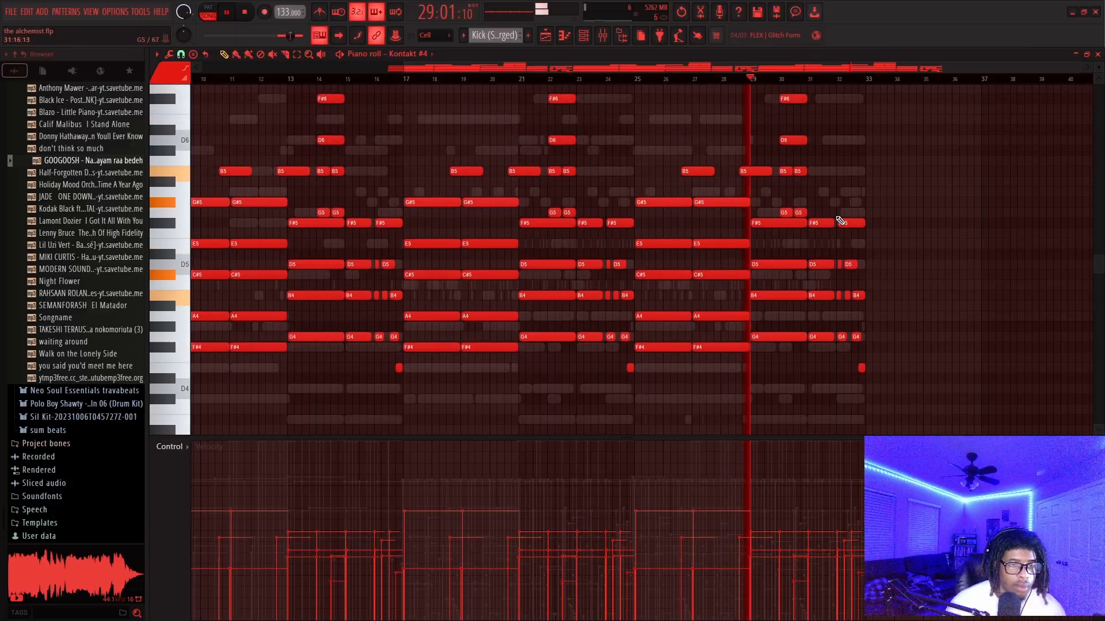
pyautogui.scroll(-3, 837, 226)
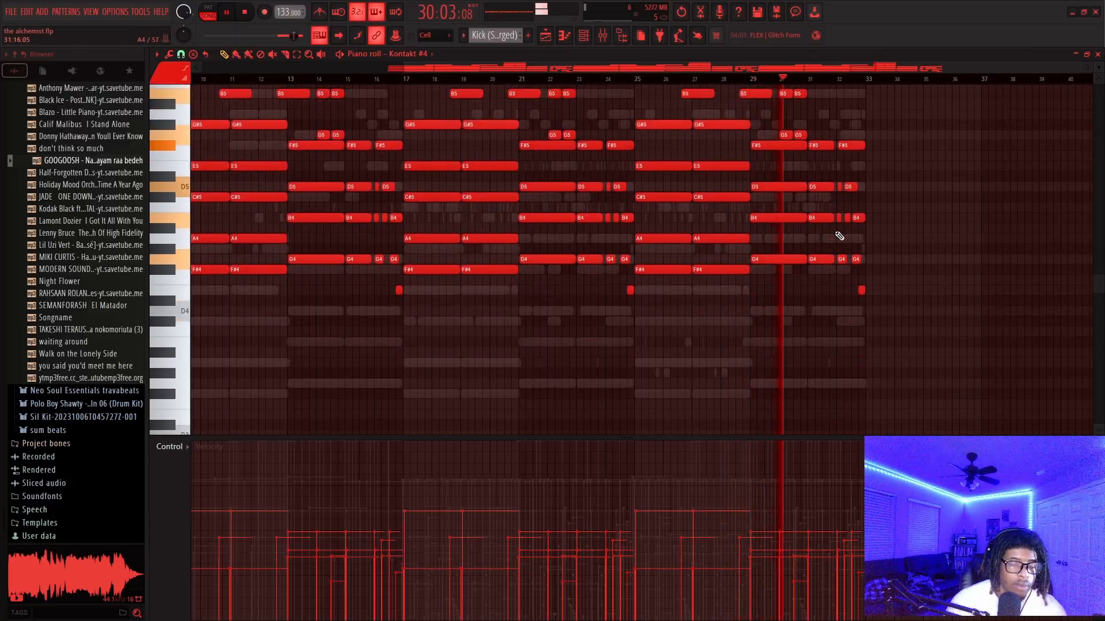
pyautogui.scroll(3, 837, 233)
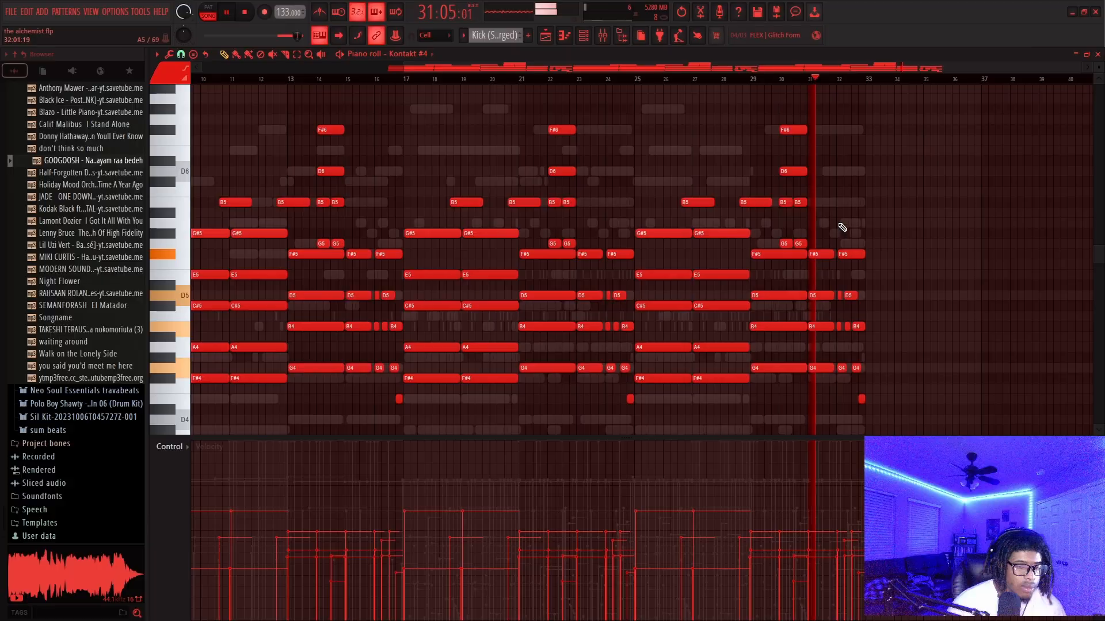
pyautogui.scroll(-3, 858, 333)
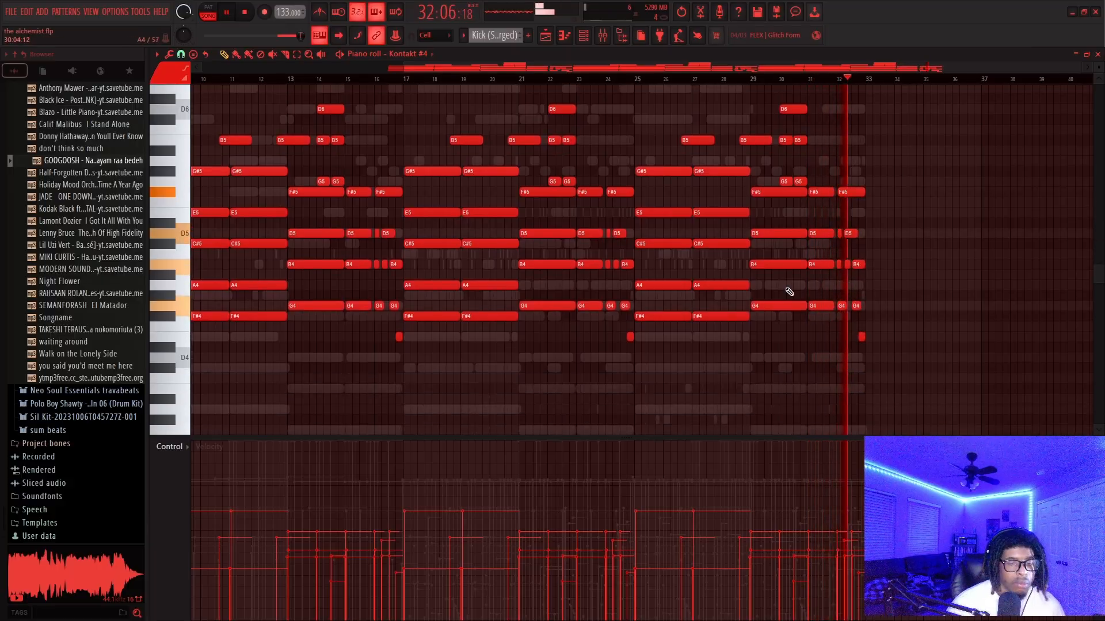
pyautogui.press('space')
pyautogui.click(839, 80)
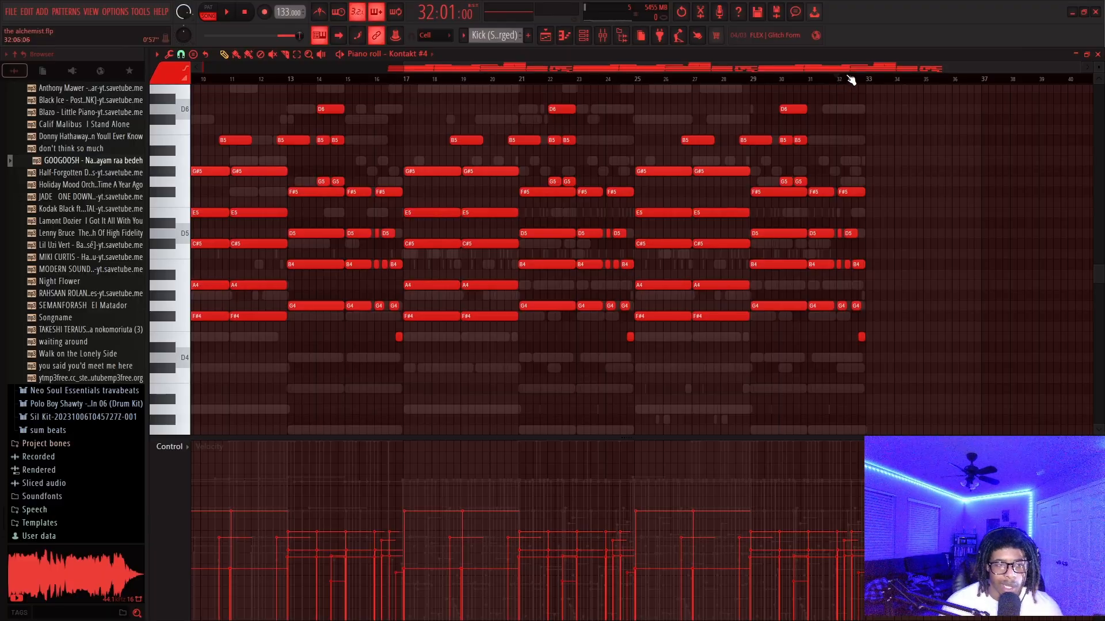
# Play the Xpand!2 part from bar 25 to hear how its notes layer with the other instruments
pyautogui.scroll(3, 806, 213)
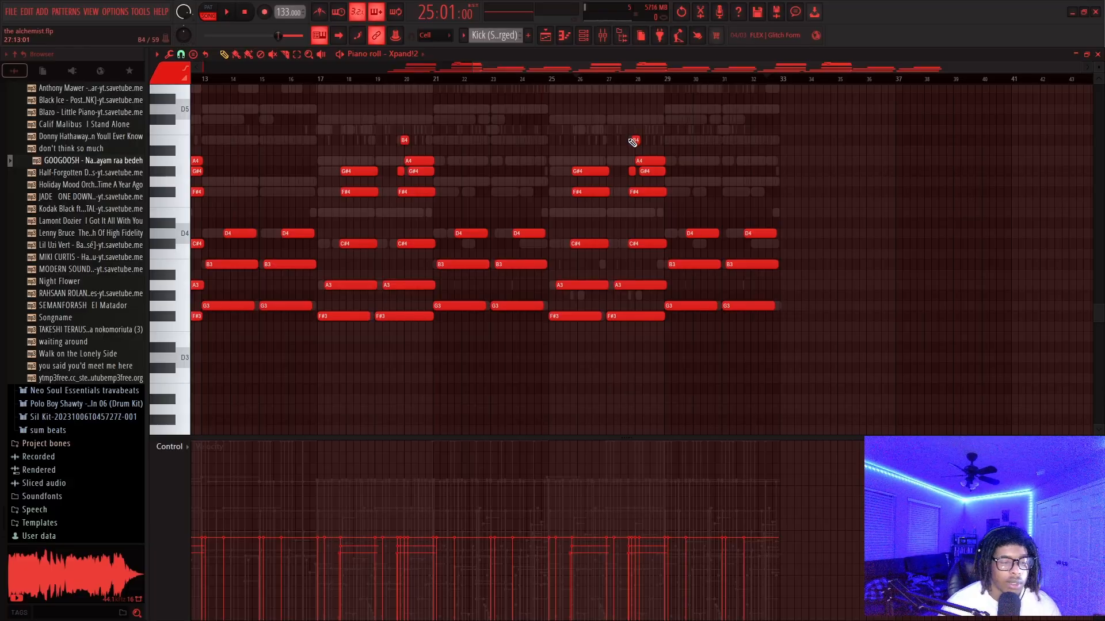
pyautogui.press('space')
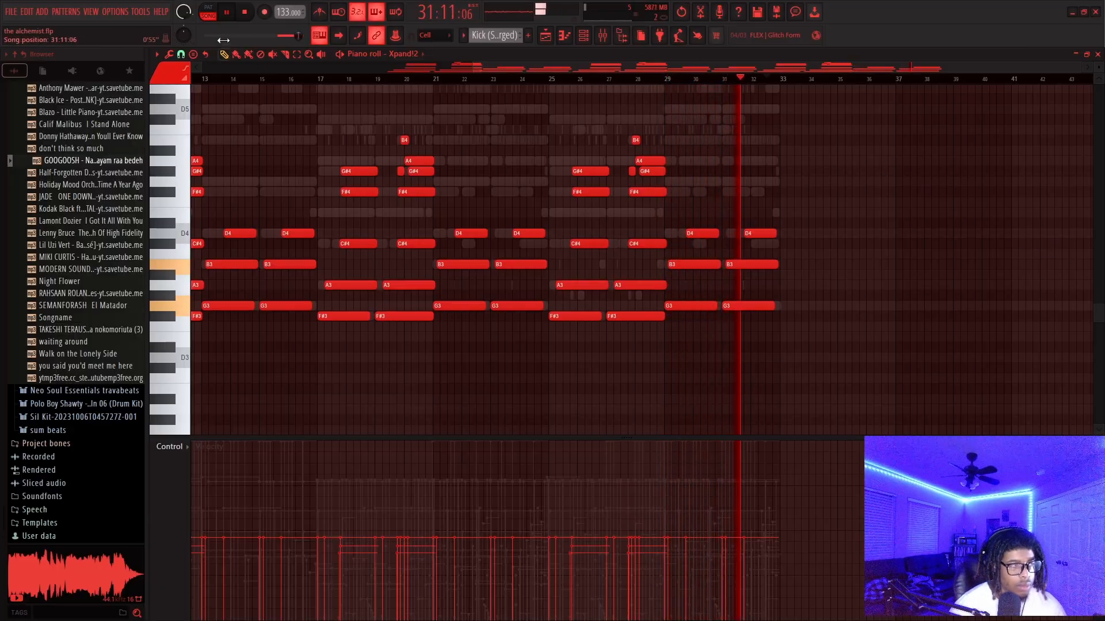
pyautogui.click(247, 12)
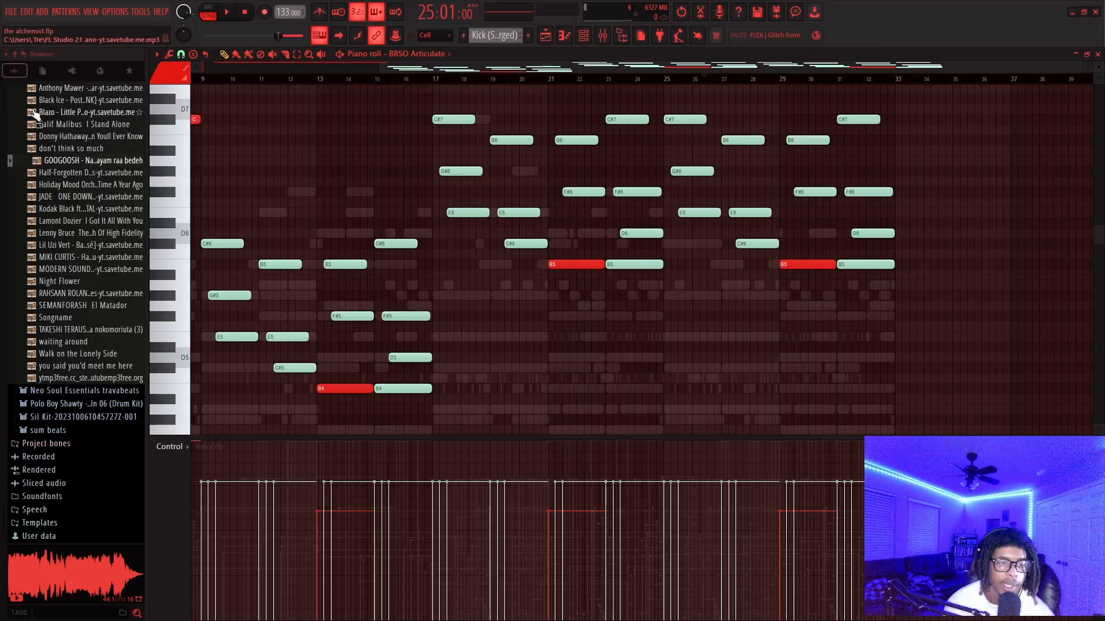
# Play the BRSO Articulate and BRSO Articulate #2 parts from bar 25, then stop playback and close the piano roll
pyautogui.press('space')
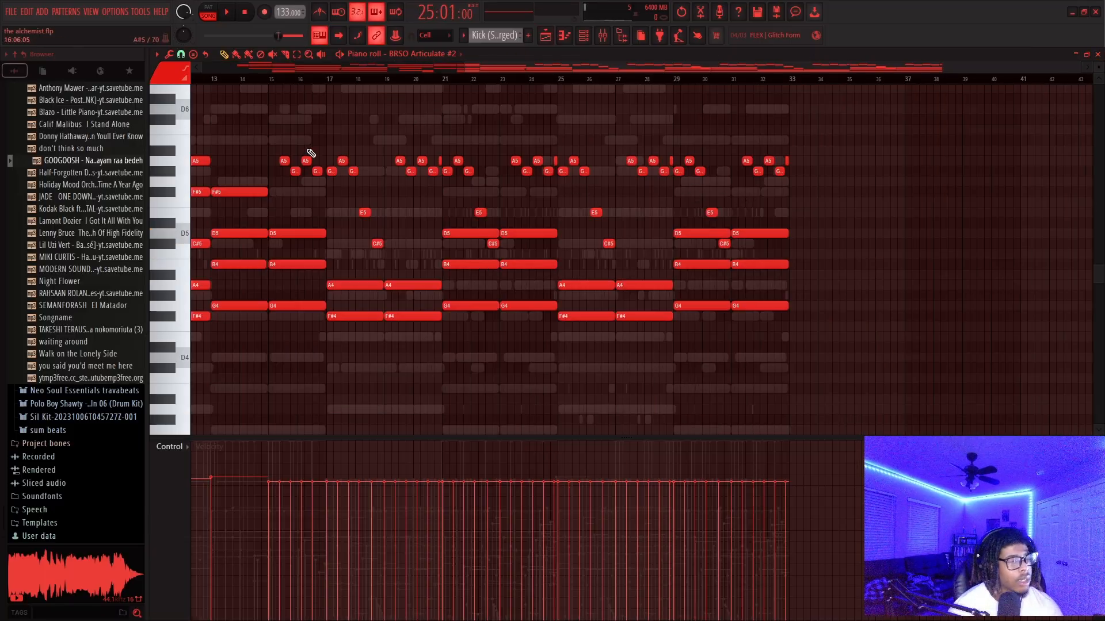
pyautogui.press('space')
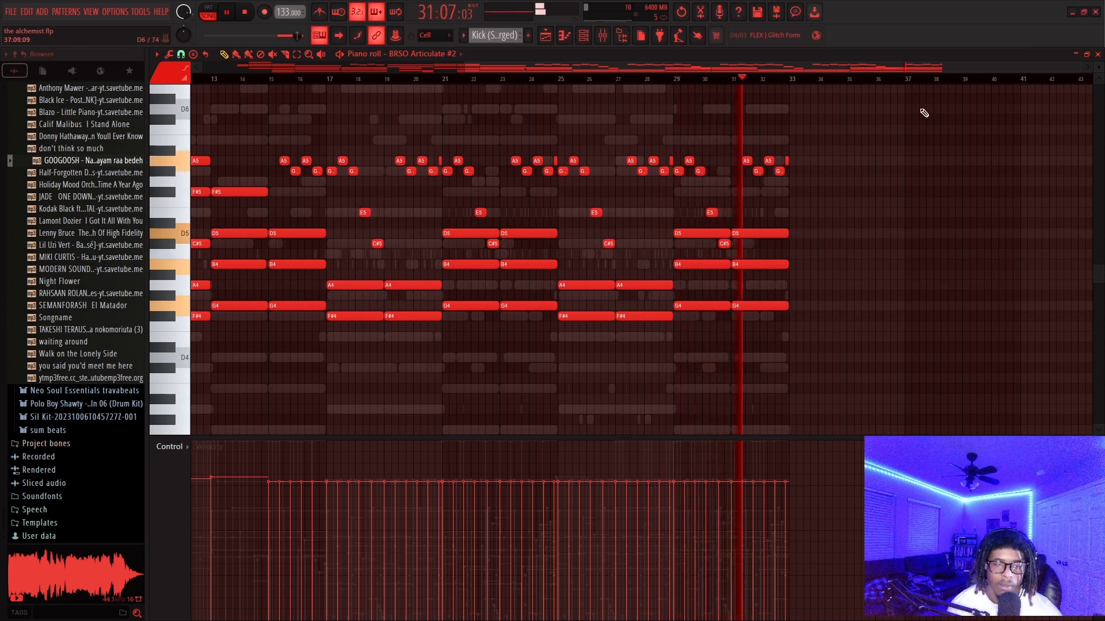
pyautogui.click(1098, 54)
pyautogui.press('space')
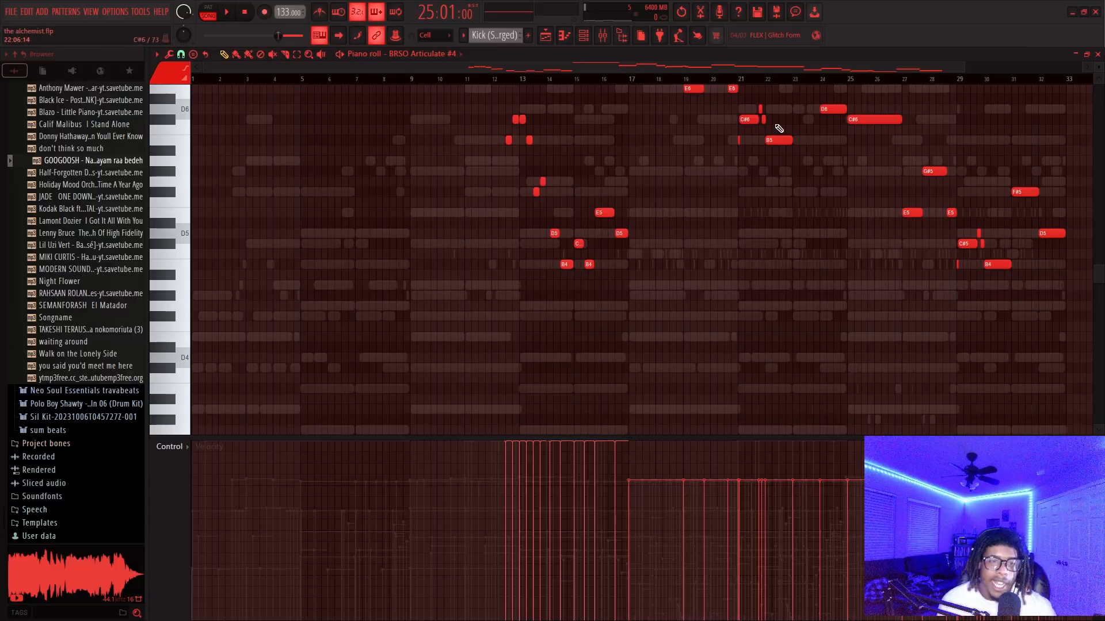
# Play the BRSO Articulate #4 and #6 melodies from bar 25 while examining their notes
pyautogui.scroll(1, 779, 128)
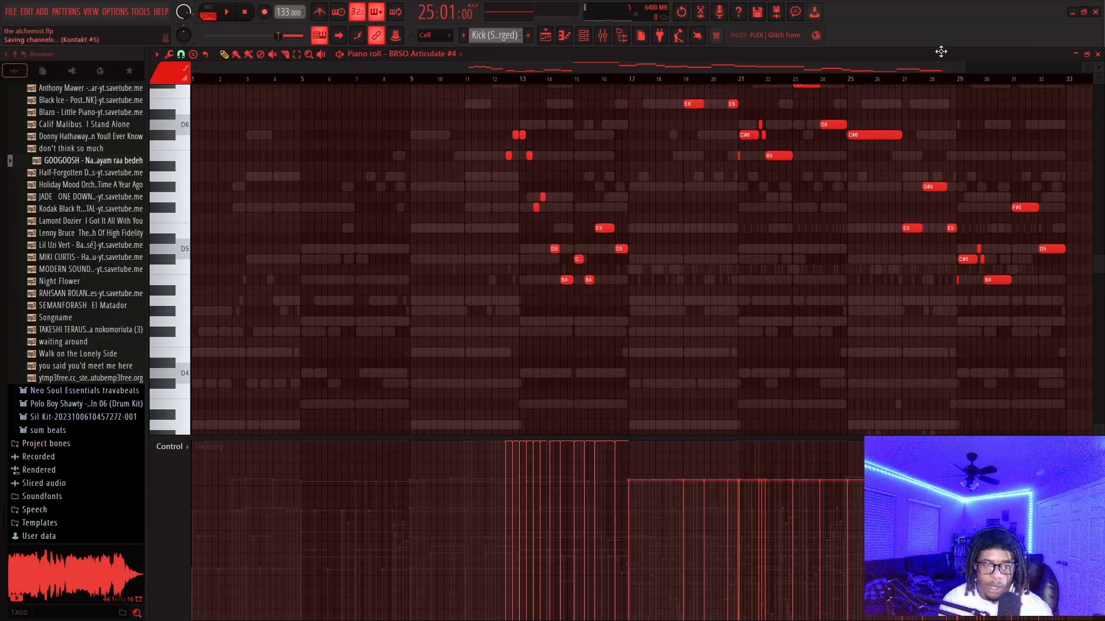
pyautogui.scroll(7, 740, 172)
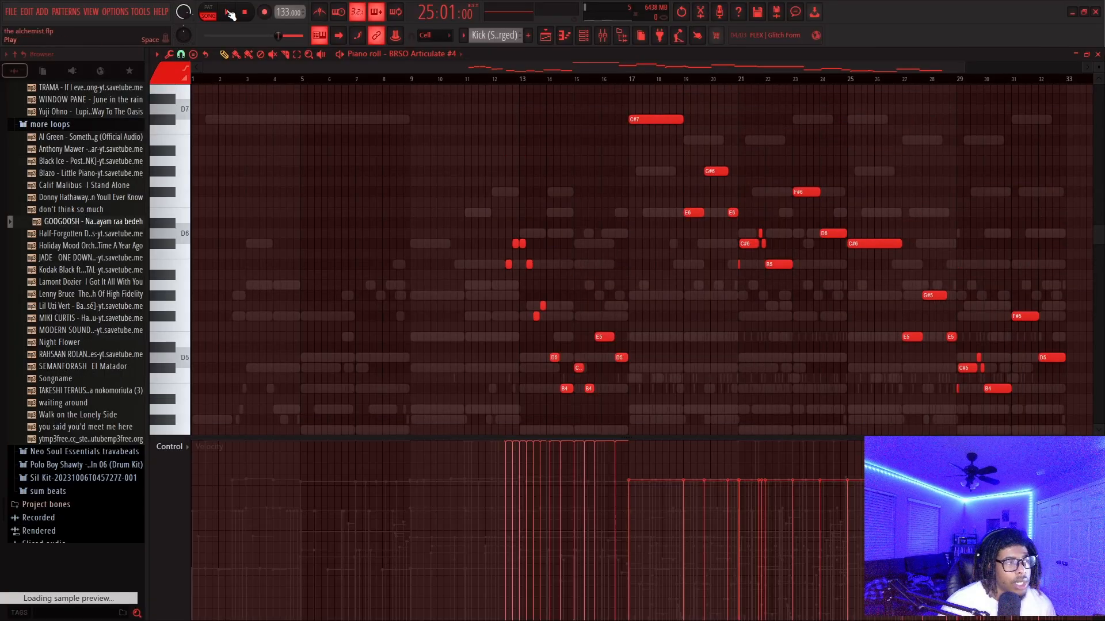
pyautogui.press('space')
pyautogui.scroll(-4, 965, 223)
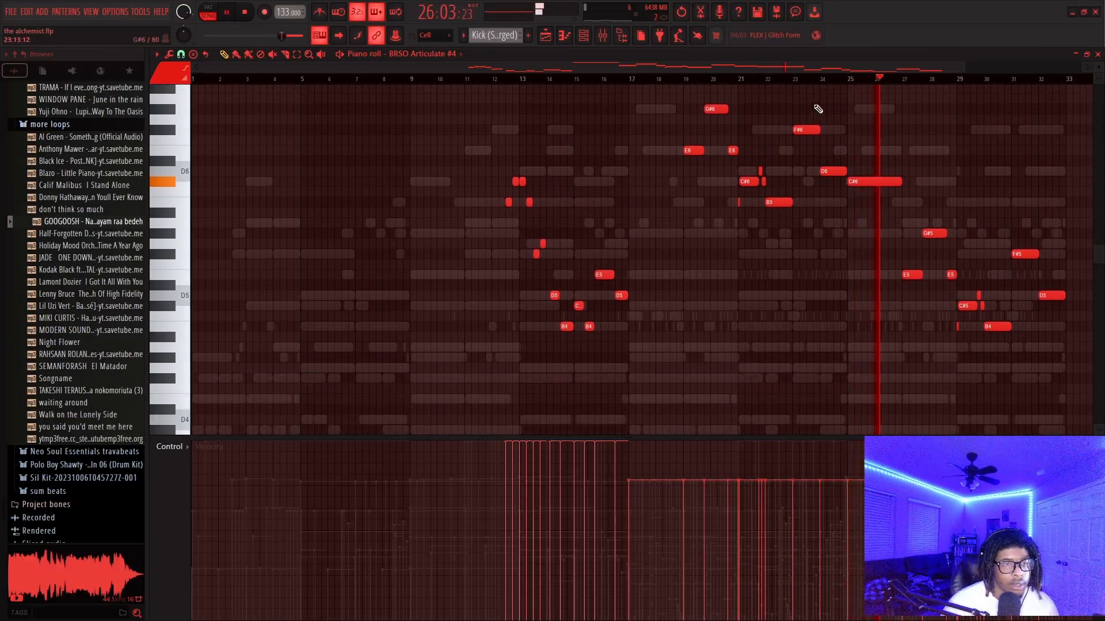
pyautogui.moveTo(801, 68); pyautogui.dragTo(887, 78)
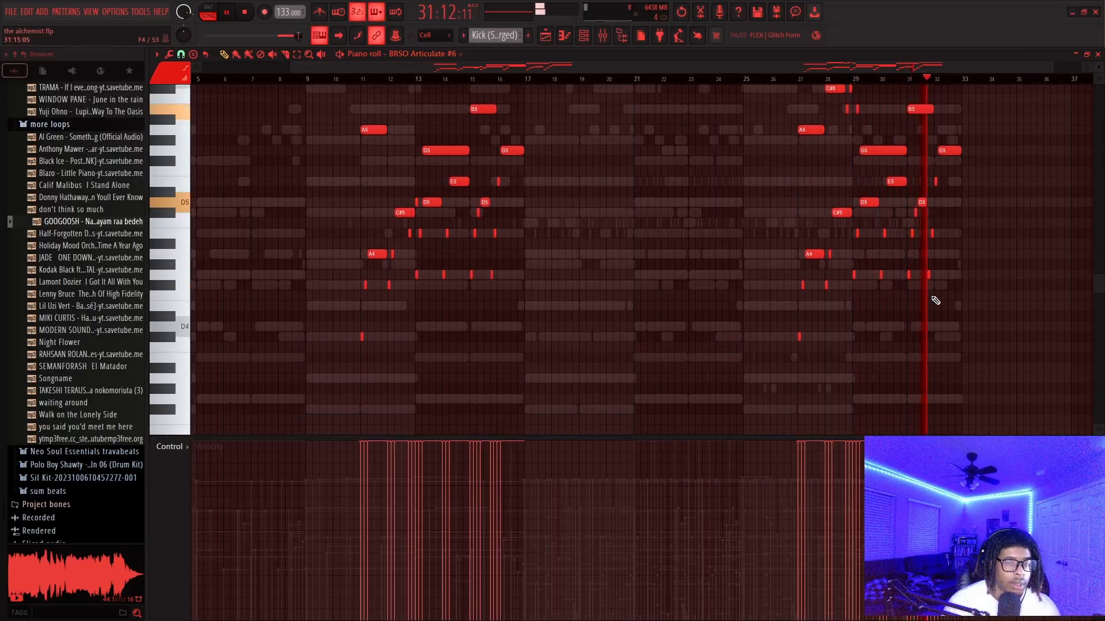
pyautogui.scroll(3, 932, 299)
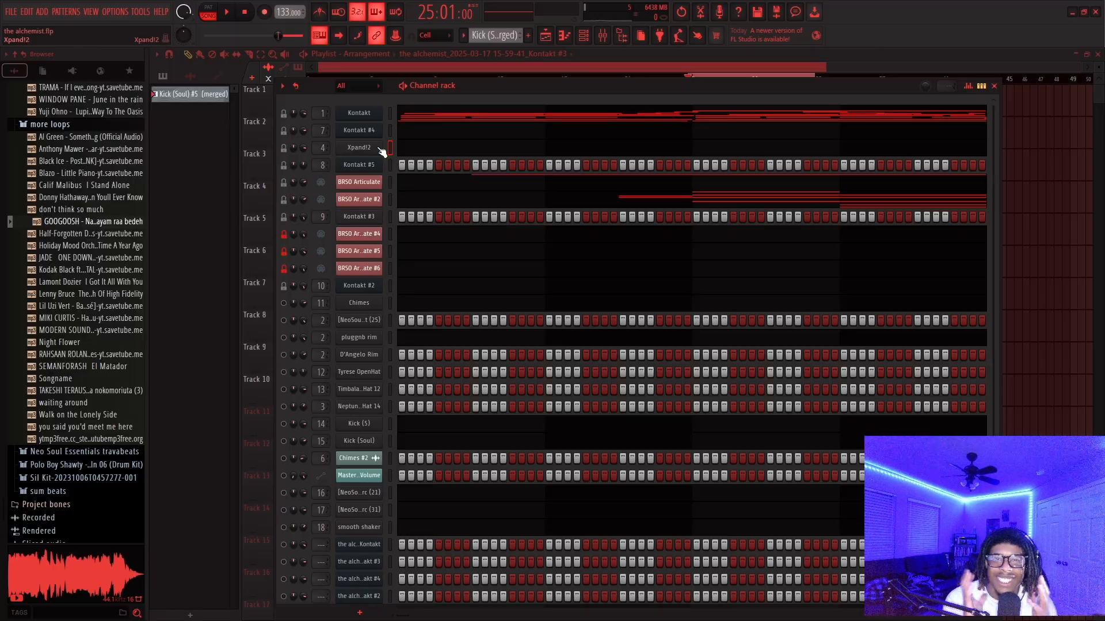
# Play the Kontakt #2 part from bar 25, examine its notes up to bar 33, and close the piano roll
pyautogui.press('F7')
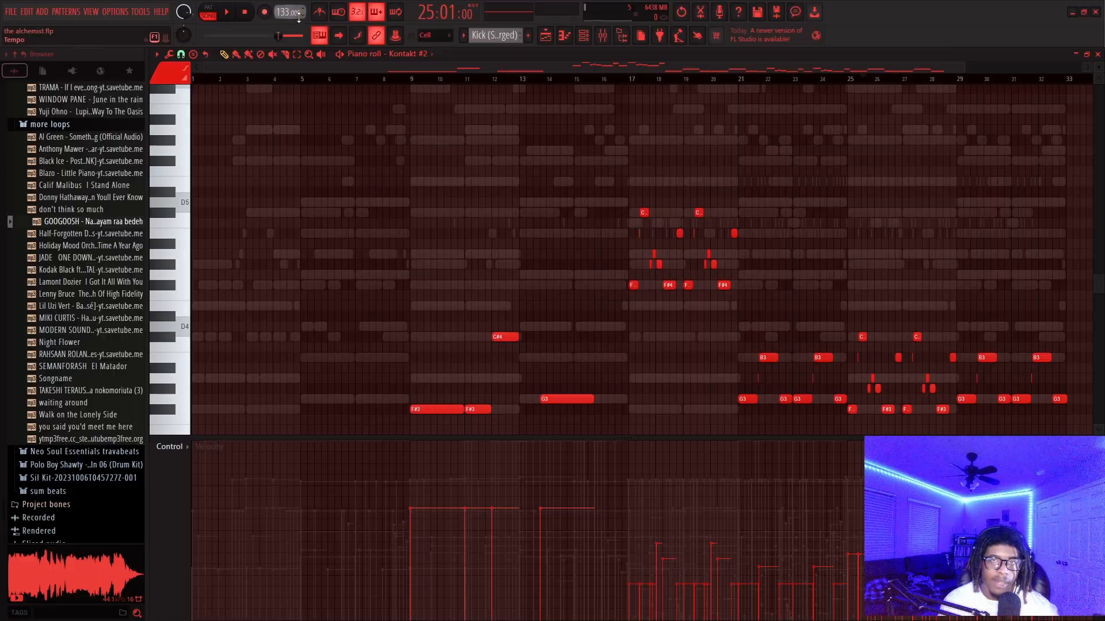
pyautogui.press('space')
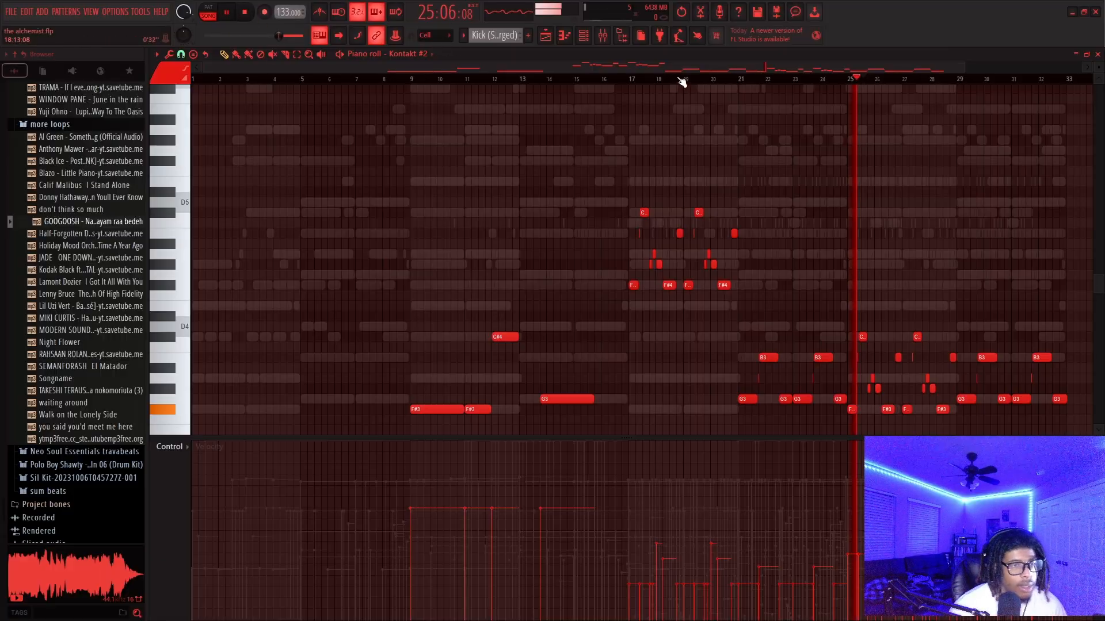
pyautogui.scroll(-4, 1001, 322)
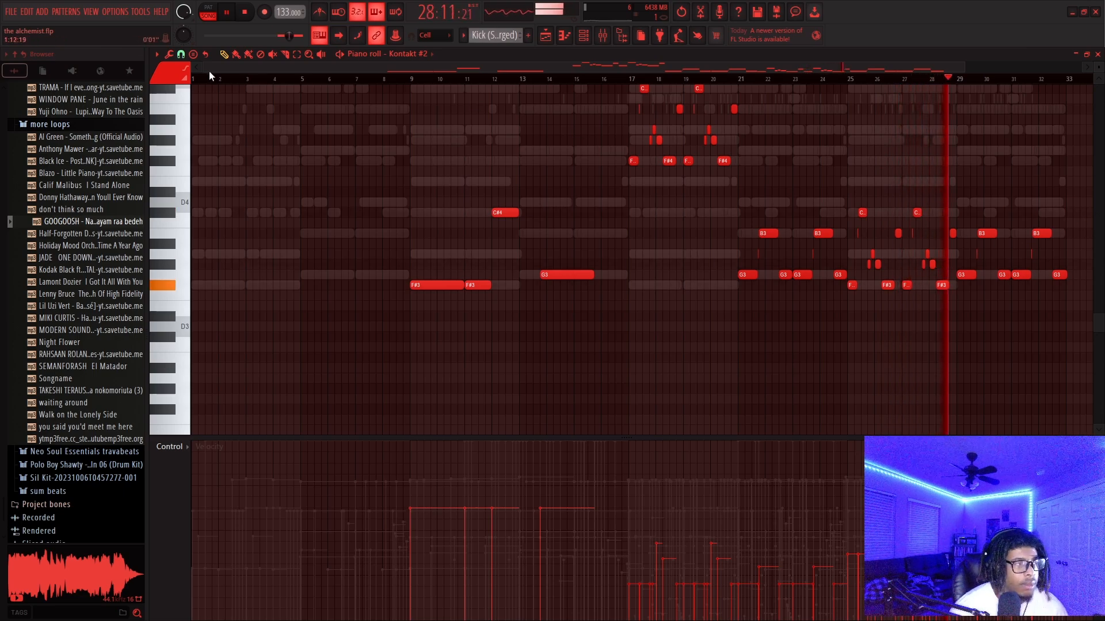
pyautogui.moveTo(204, 68); pyautogui.dragTo(827, 231)
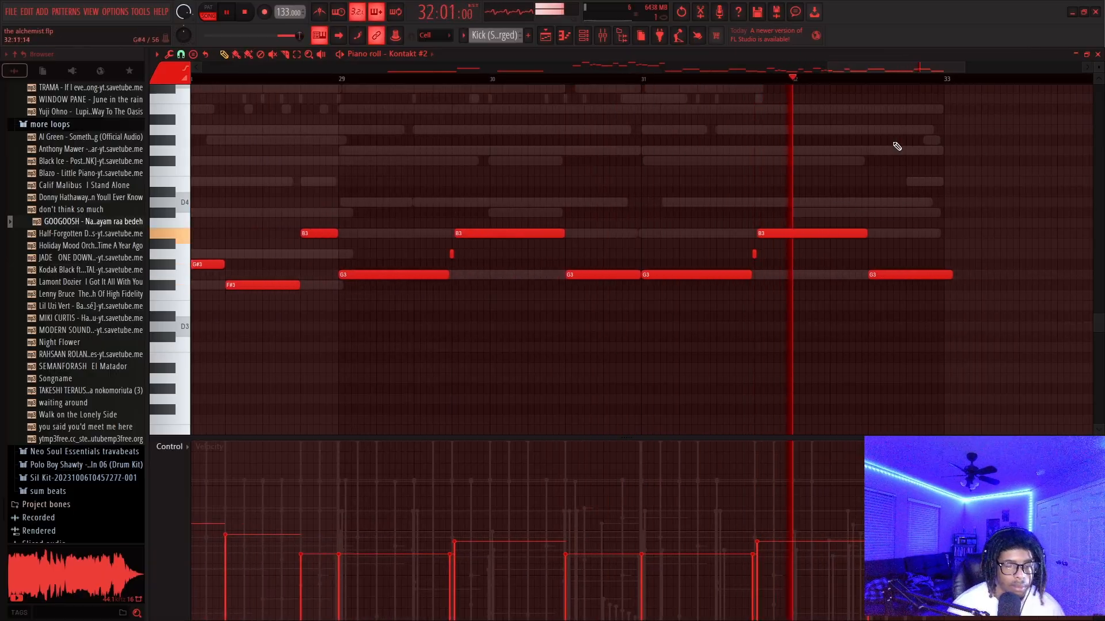
pyautogui.press('space')
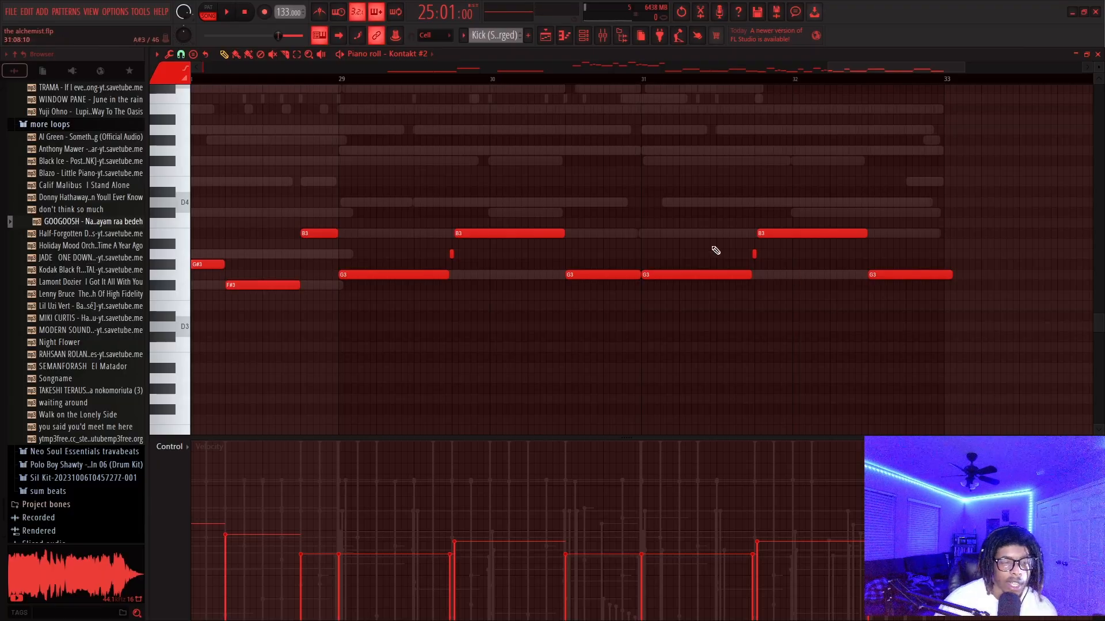
pyautogui.click(1098, 54)
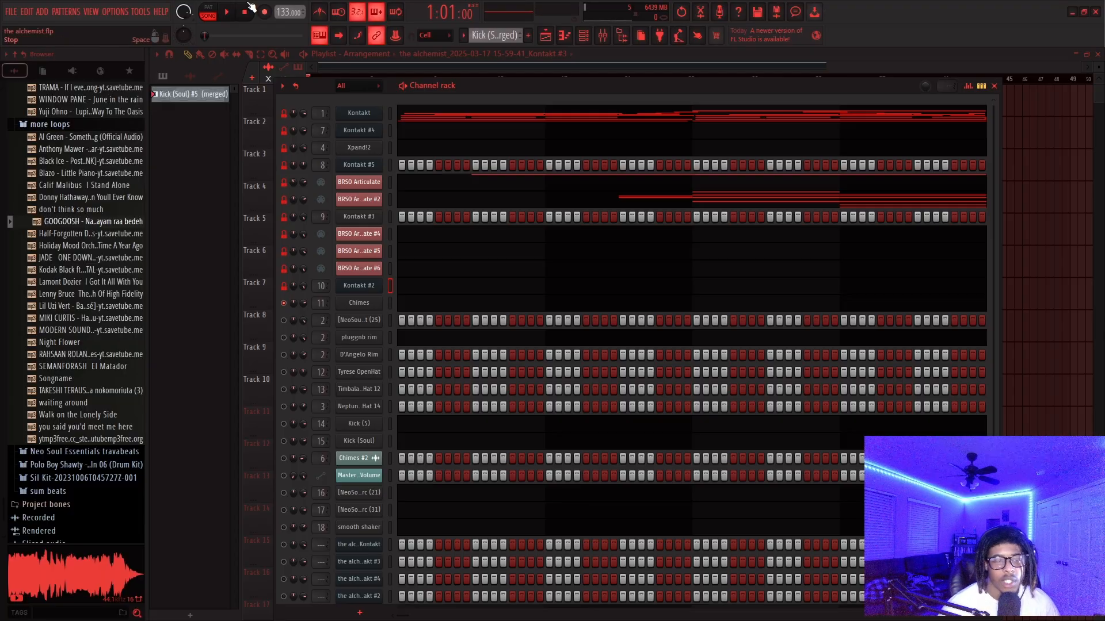